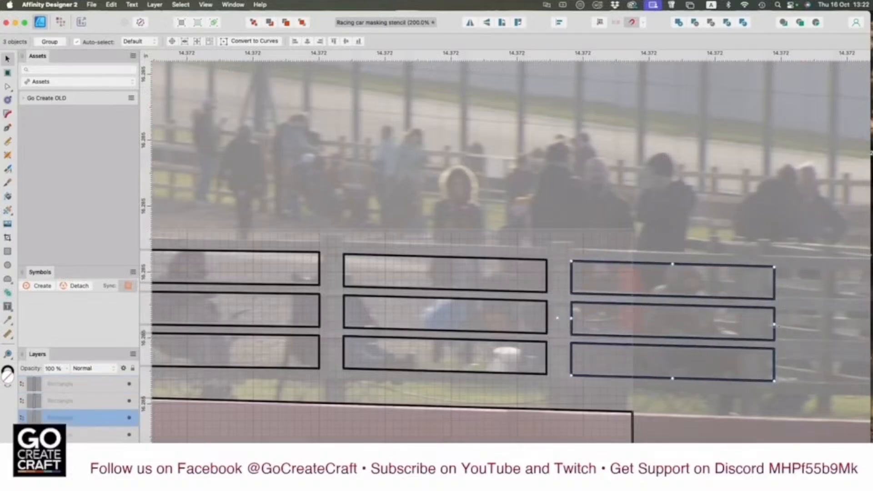
Step: Narrow the three selected fence-gap rectangles at the right end so they finish at the artboard's right edge
left_click_drag(775, 326, 636, 314)
left_click(665, 328)
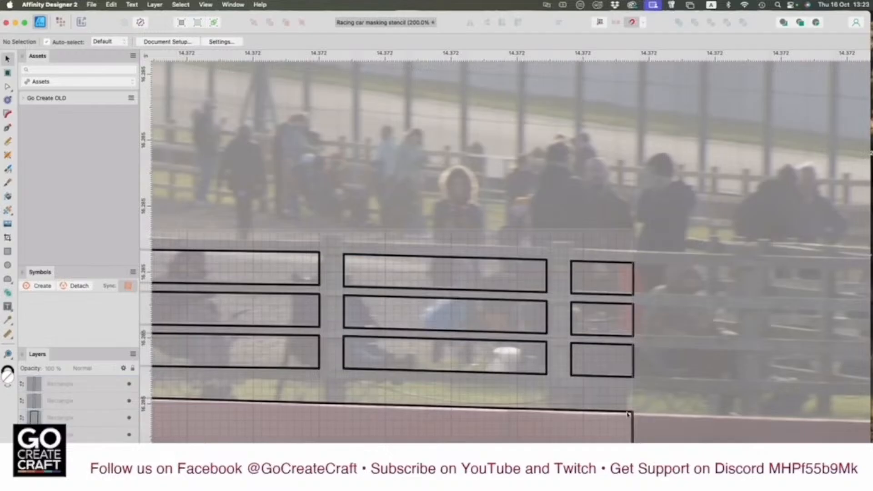
Step: Draw the left side and upper edge of the bottom fence gap beneath the narrowed rectangles with the Pen tool, reaching the artboard edge
key("p")
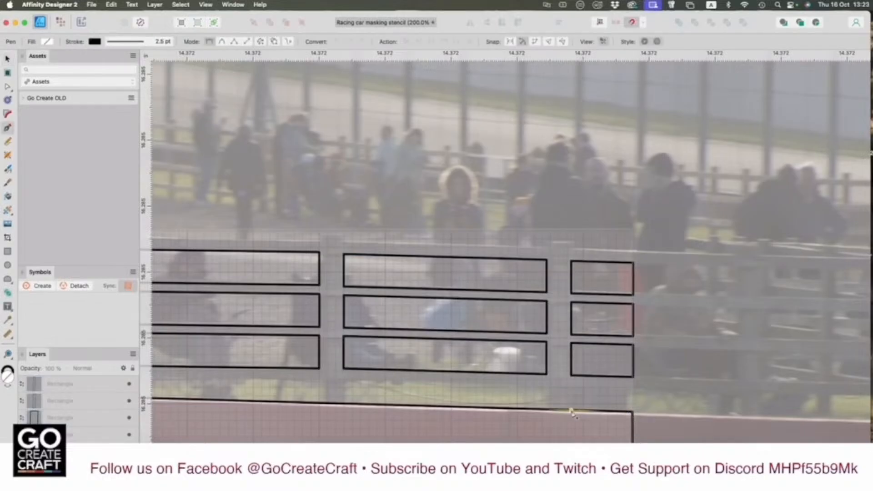
left_click(572, 388)
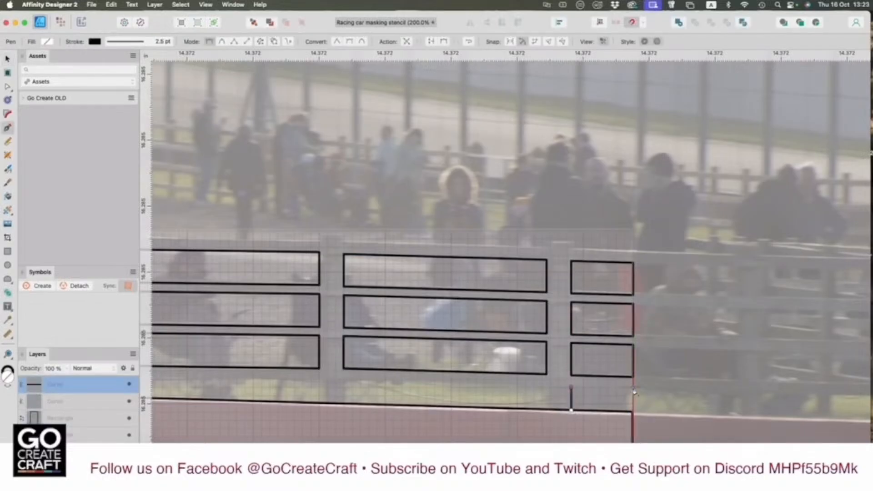
left_click(634, 387)
key("v")
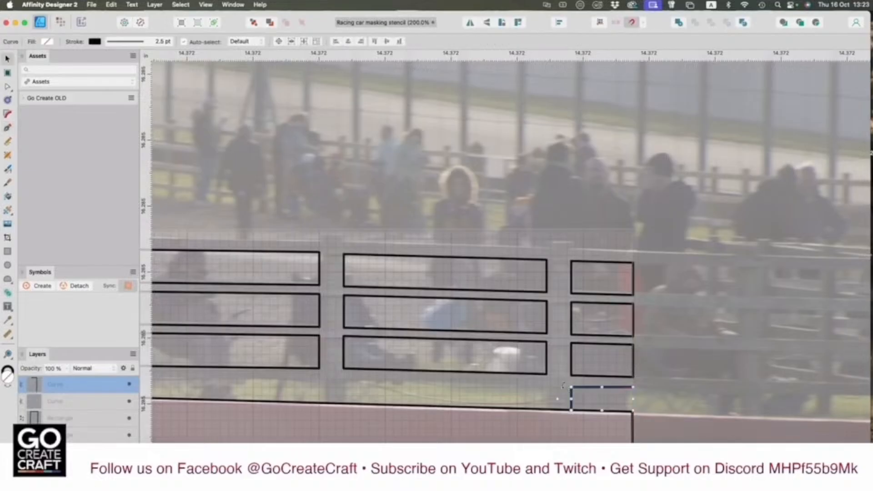
left_click(670, 409)
Step: Raise the upper-left corner node of the new bottom gap outline slightly to follow the rail's slope
key("a")
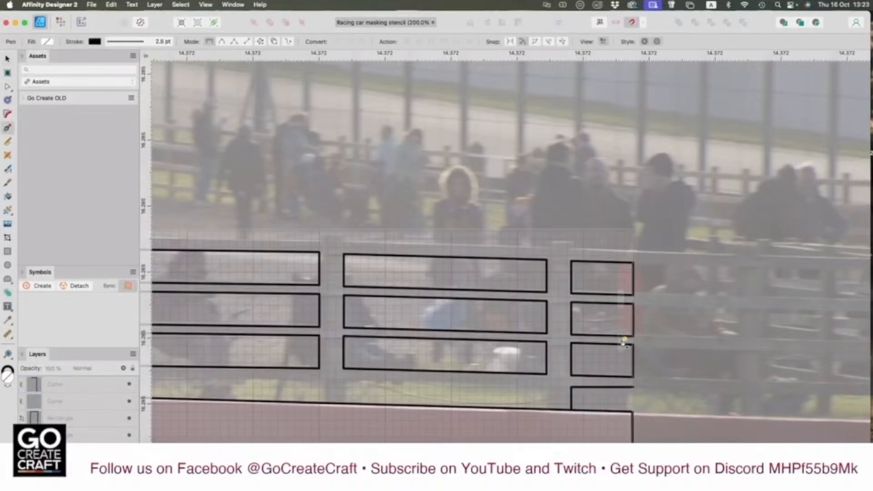
left_click(573, 389)
left_click_drag(571, 387, 571, 385)
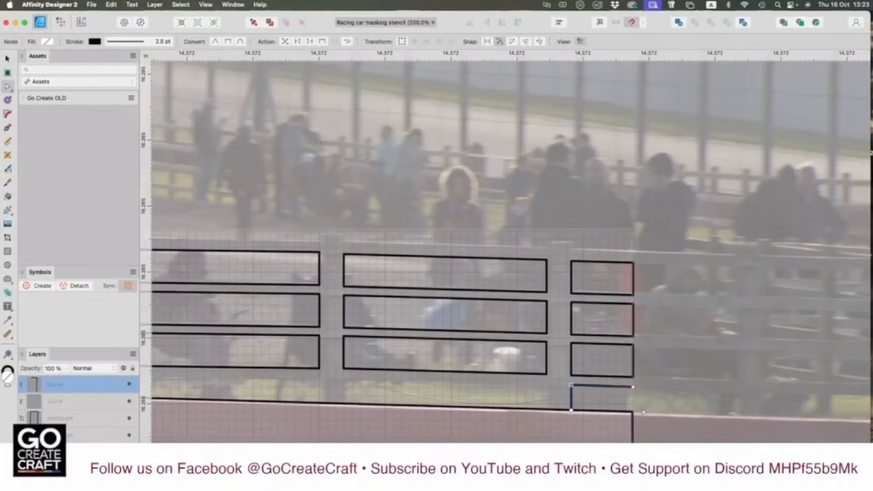
left_click(657, 401)
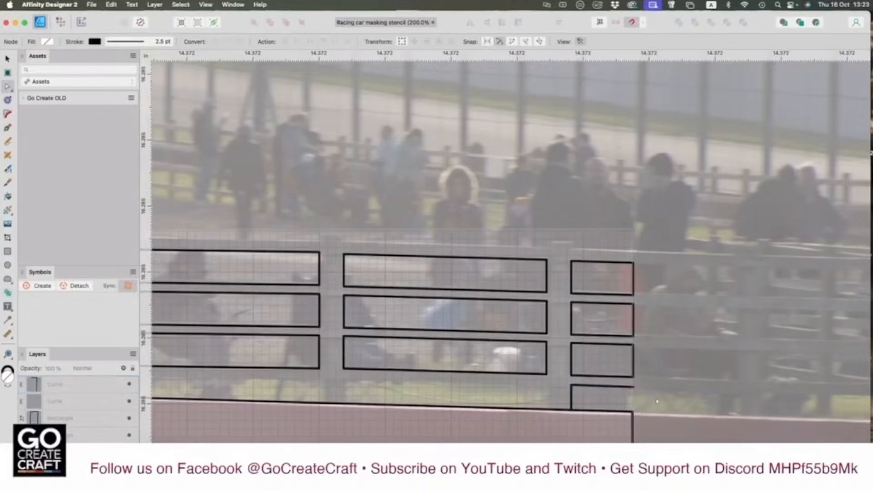
Step: Close the bottom gap's right side with a vertical pen line down to the corner of the red panel
left_click(633, 389)
key("p")
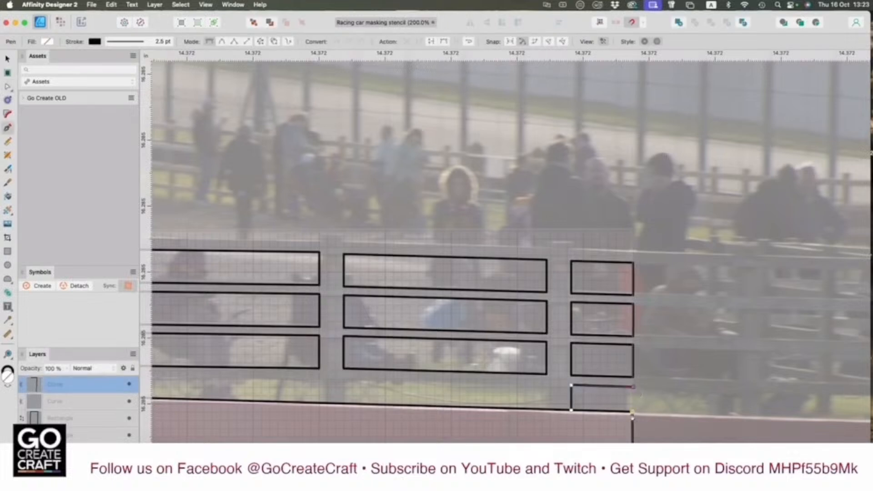
left_click(633, 411)
key("v")
left_click(695, 403)
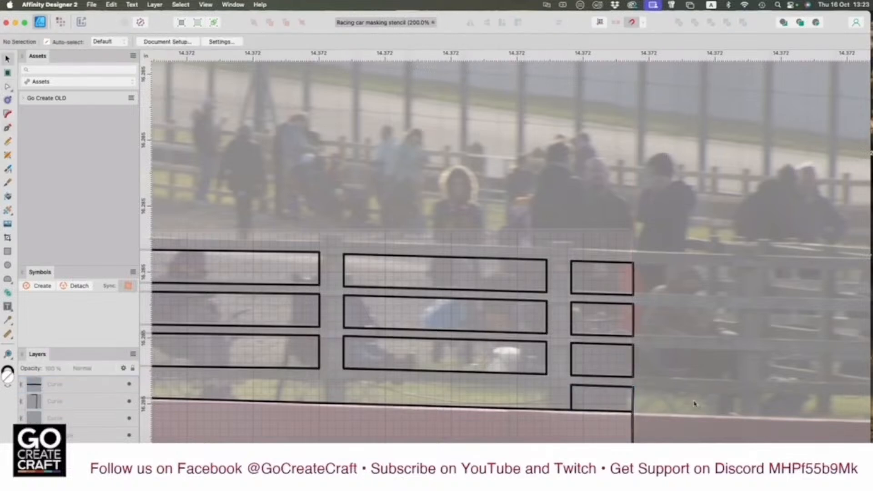
Step: Draw the bottom gap outline under the second fence bay from the right, with both sides meeting the red panel's upper edge
scroll(695, 404, "left", 5)
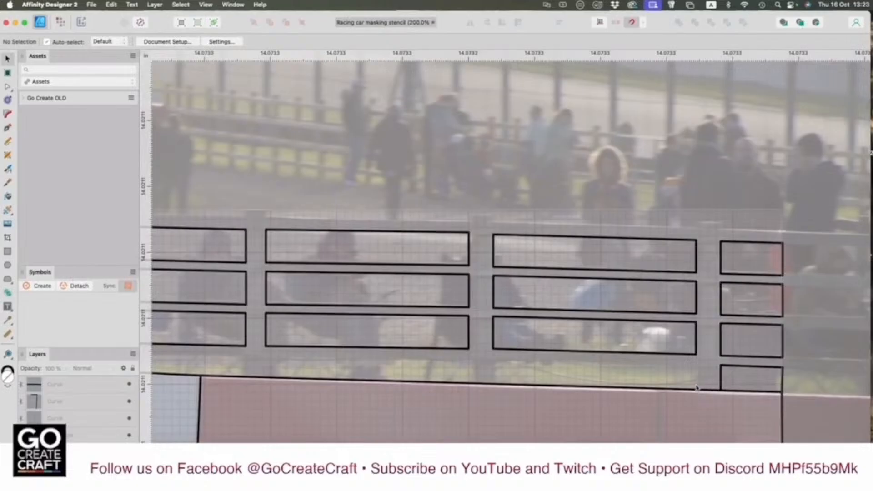
key("p")
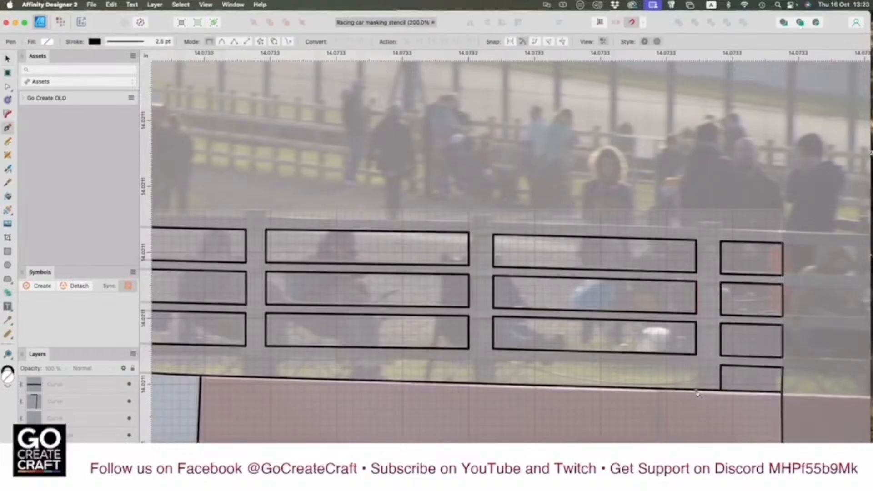
left_click(696, 389)
left_click(696, 367)
left_click(495, 359)
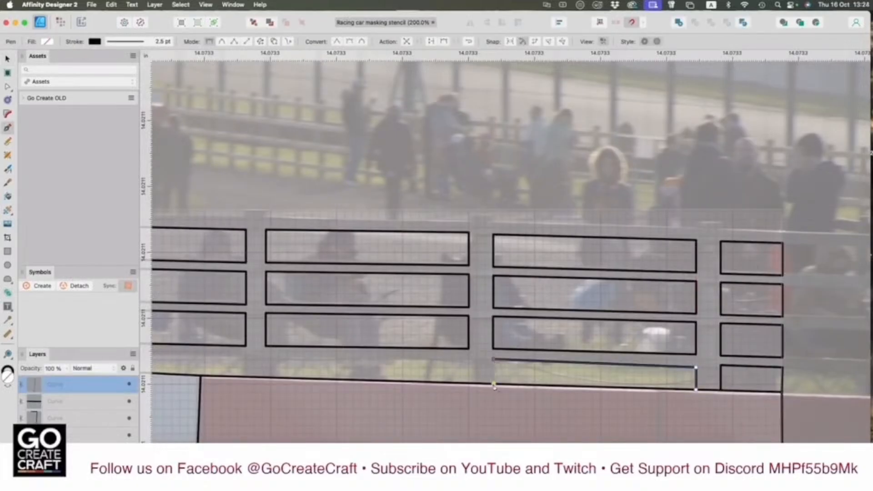
key("v")
left_click(478, 363)
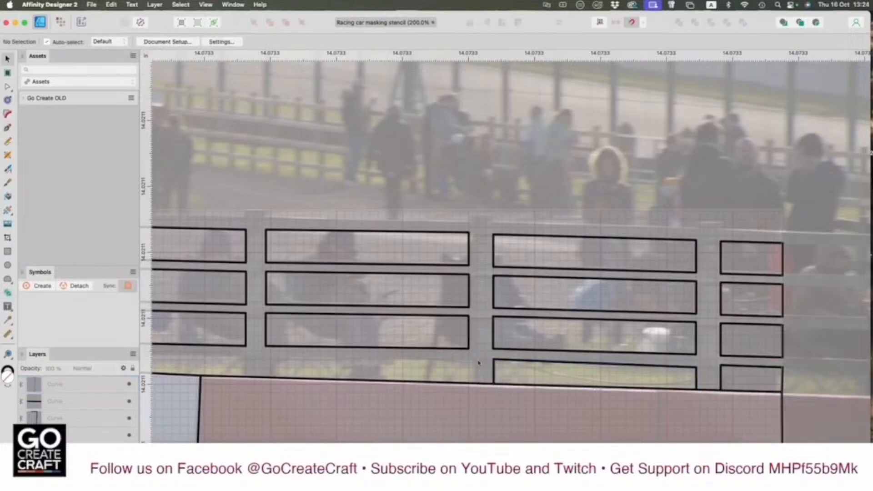
Step: Draw the bottom gap outline under the third fence bay from the right, ending both sides on the red panel's upper edge
scroll(479, 363, "left", 5)
key("p")
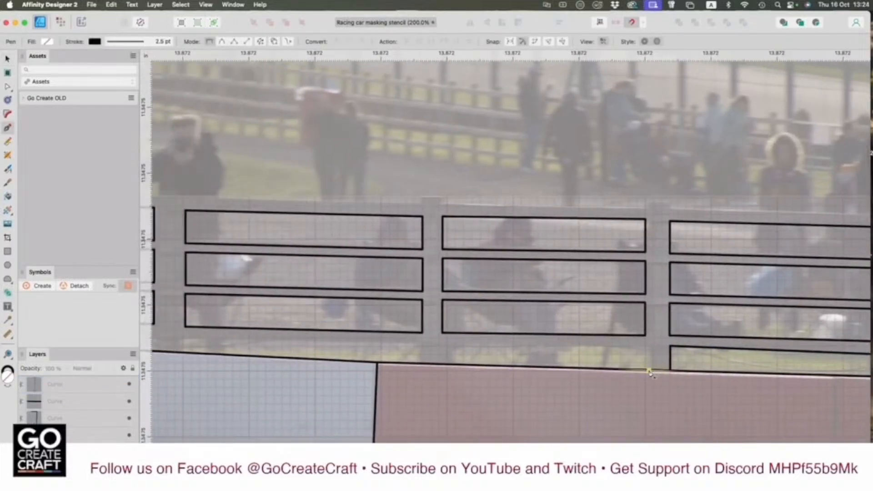
left_click(650, 348)
left_click(442, 346)
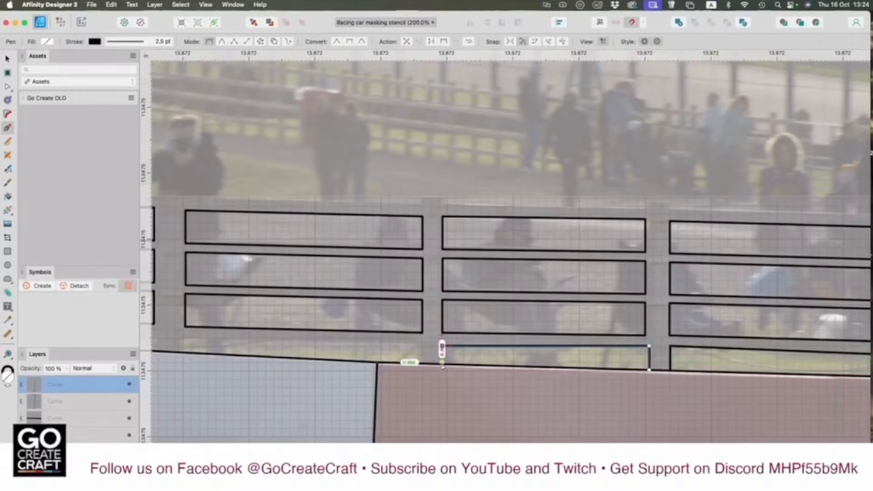
left_click(443, 367)
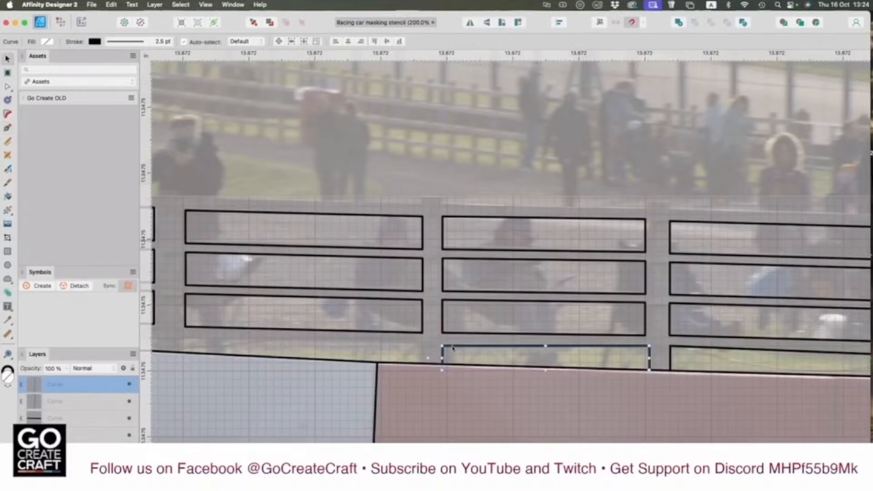
Step: Raise the upper-left corner node of the third bay's bottom gap outline slightly, then deselect the curve
key("a")
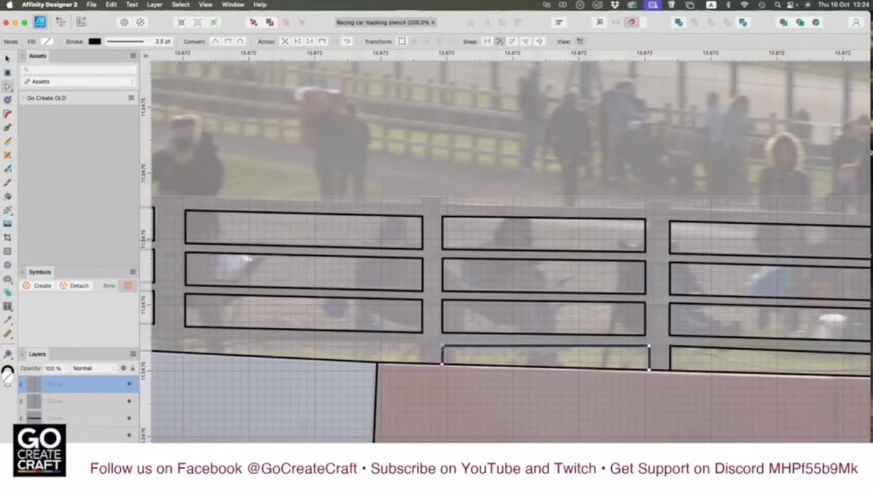
left_click_drag(442, 347, 443, 346)
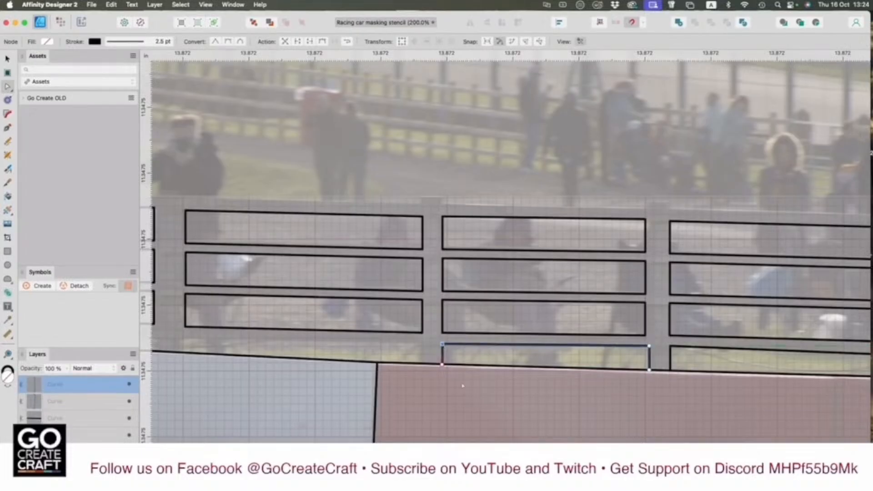
key("p")
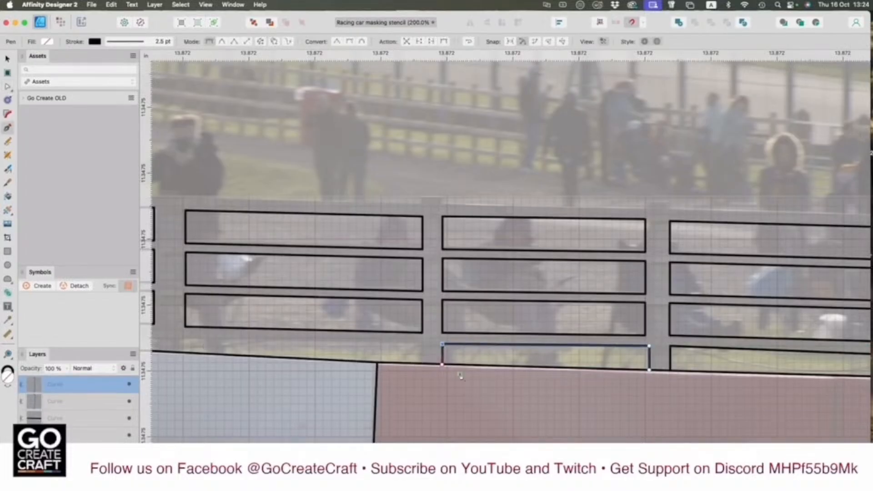
key("v")
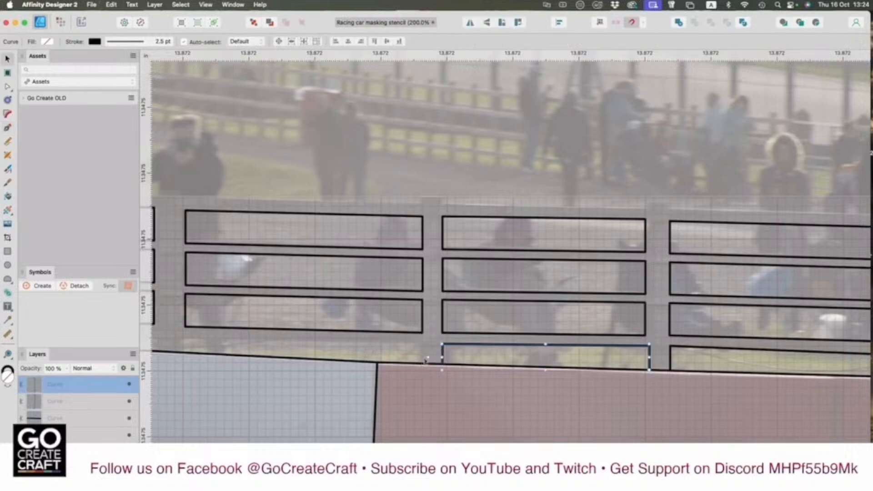
key("Escape")
Step: Draw the bottom gap outline under the fourth fence bay from the right, above the joint between the blue and red panels
key("p")
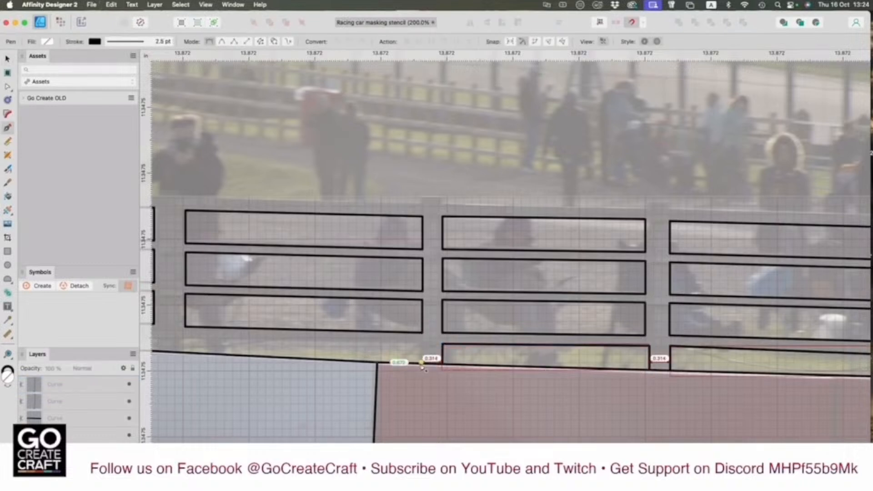
left_click(422, 363)
left_click(422, 345)
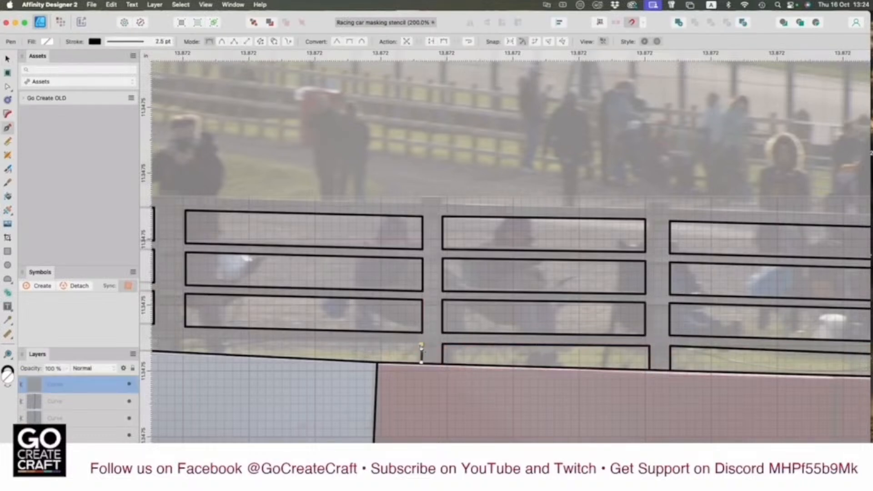
left_click(185, 338)
left_click(186, 352)
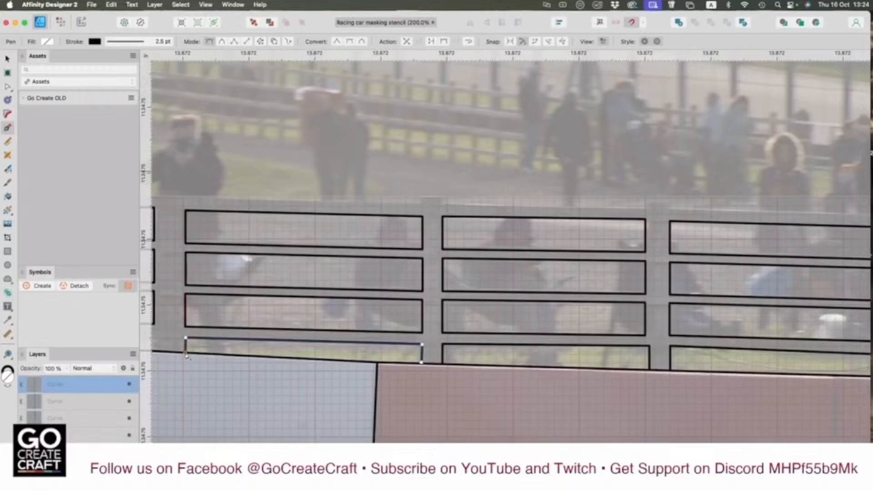
scroll(291, 370, "left", 10)
key("v")
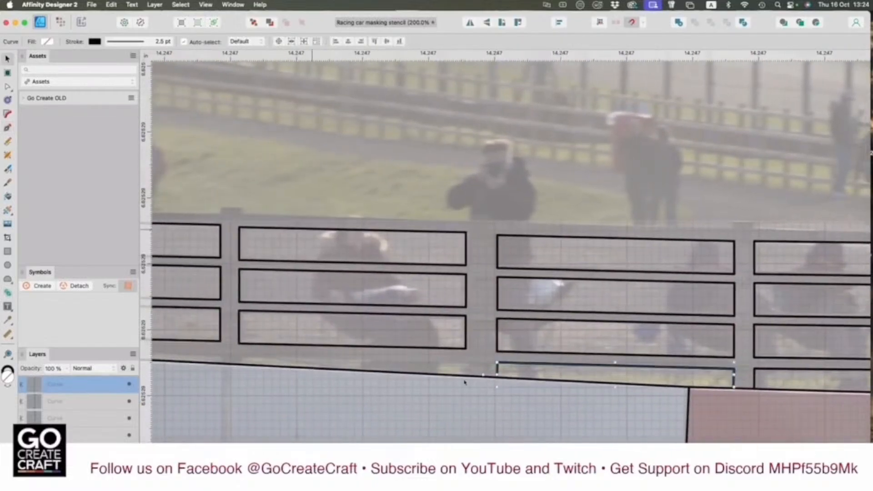
key("Escape")
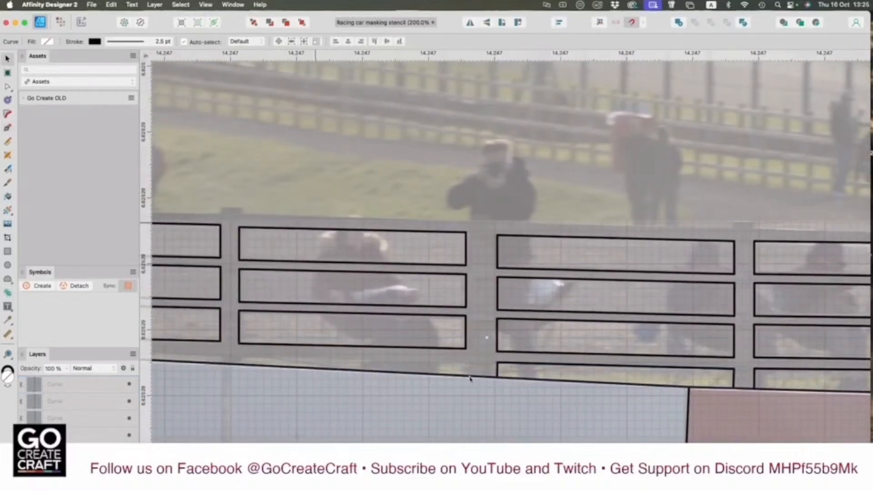
Step: Draw the thin bottom gap outline under the fifth fence bay from the right, ending both sides on the blue panel's upper edge
key("p")
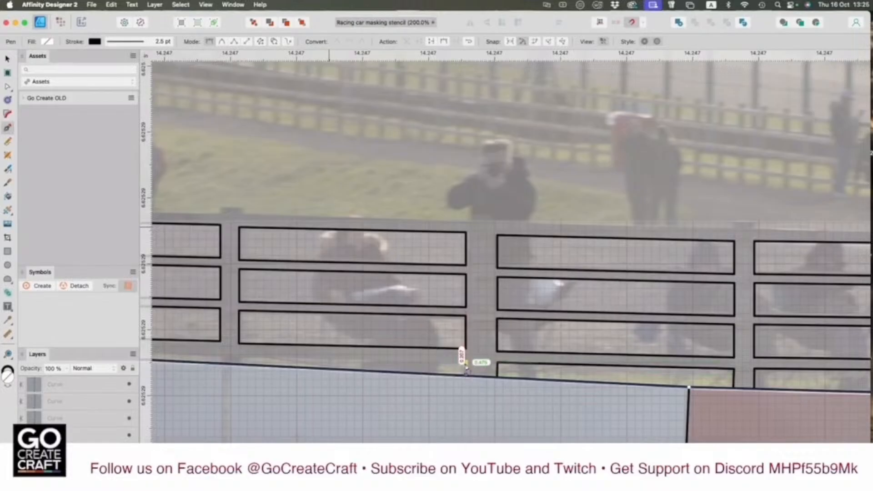
left_click(466, 375)
left_click(466, 362)
left_click(239, 354)
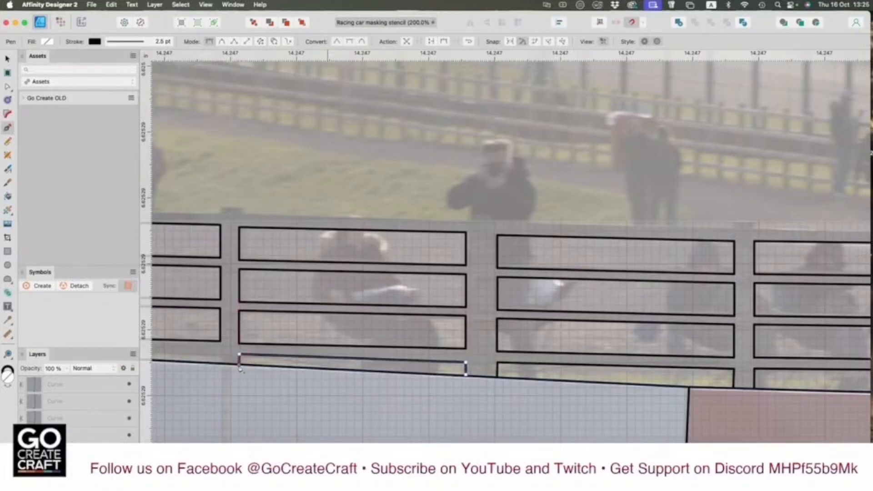
left_click(240, 368)
key("Escape")
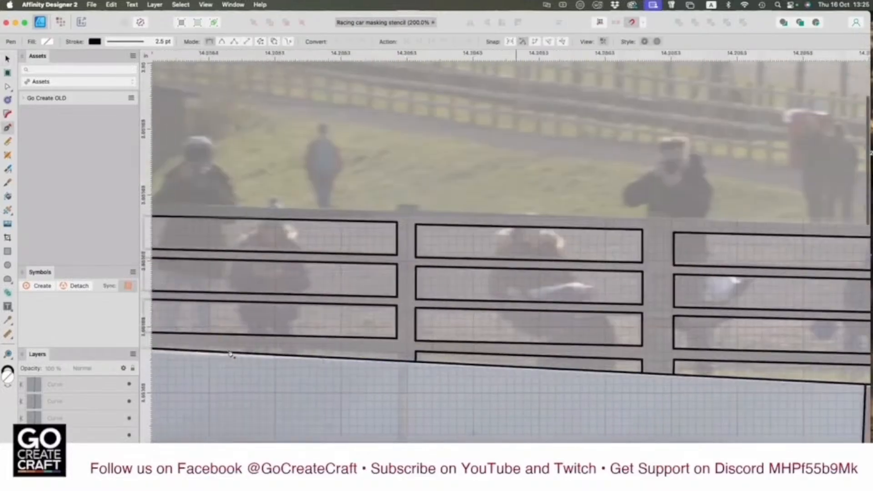
Step: Draw the tapering bottom gap outline under the second fence bay from the left, ending on the blue panel's upper edge
scroll(500, 318, "left", 10)
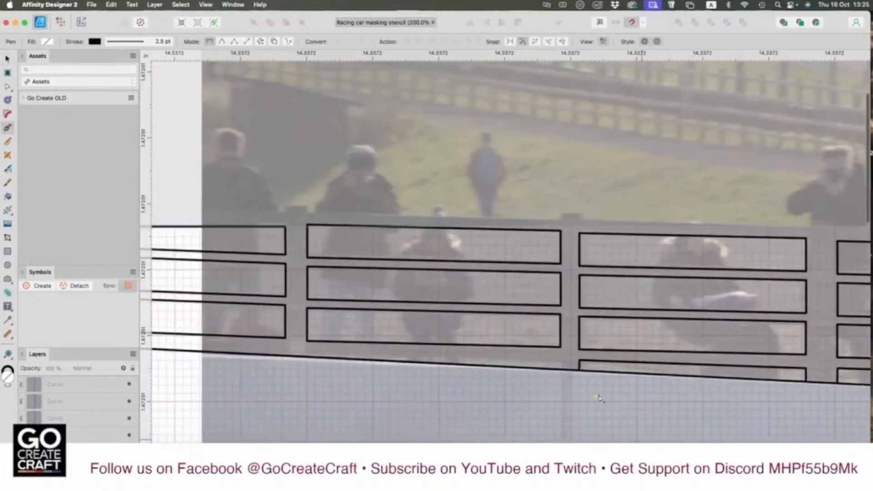
left_click(563, 364)
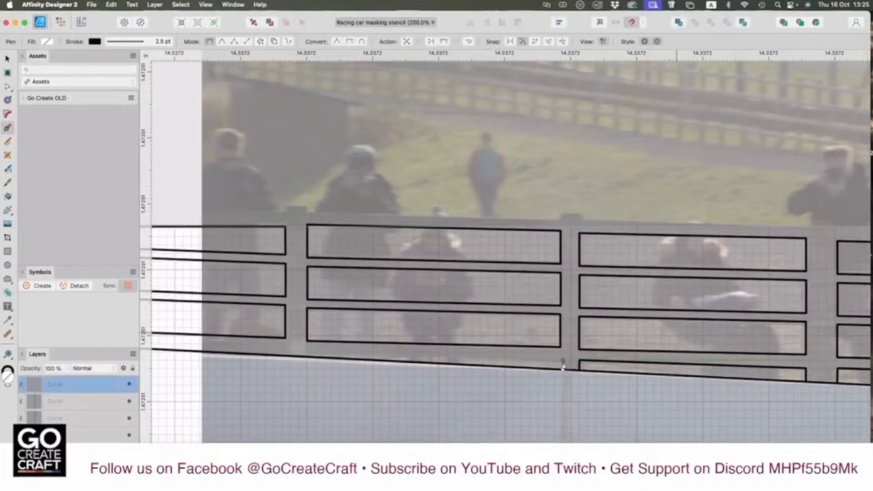
left_click(307, 355)
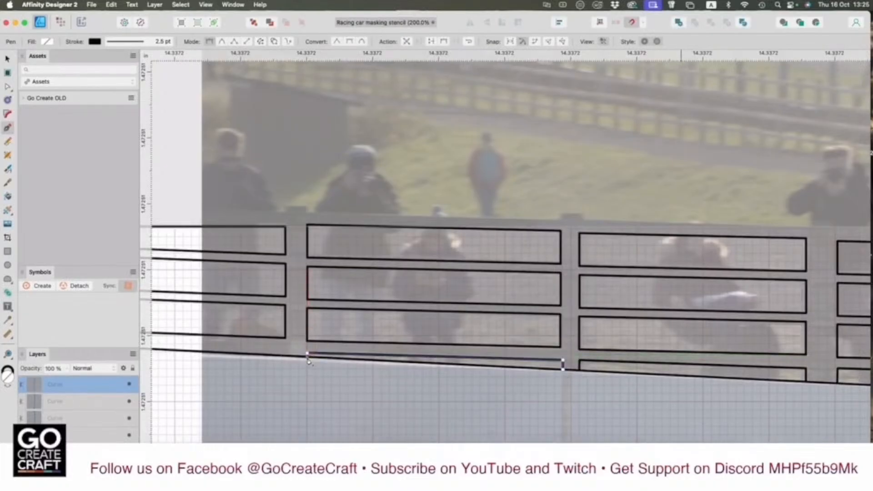
scroll(314, 364, "left", 5)
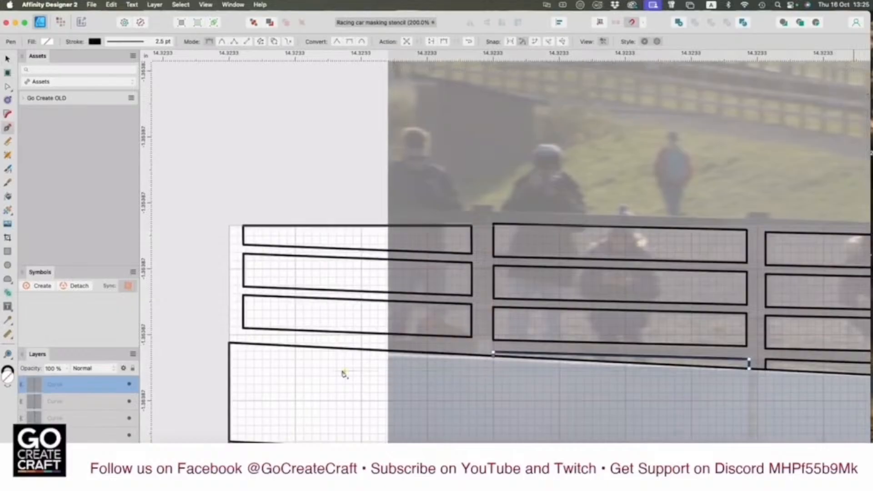
key("v")
left_click(476, 352)
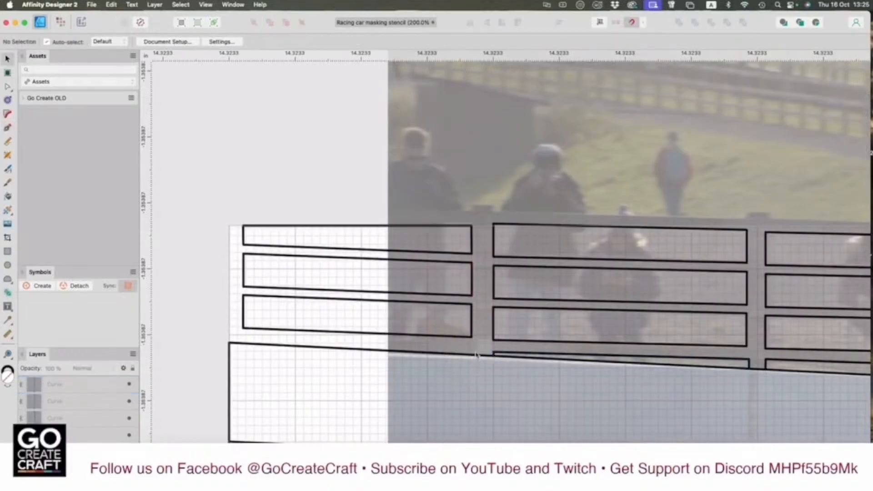
scroll(456, 367, "up", 4)
scroll(456, 367, "right", 2)
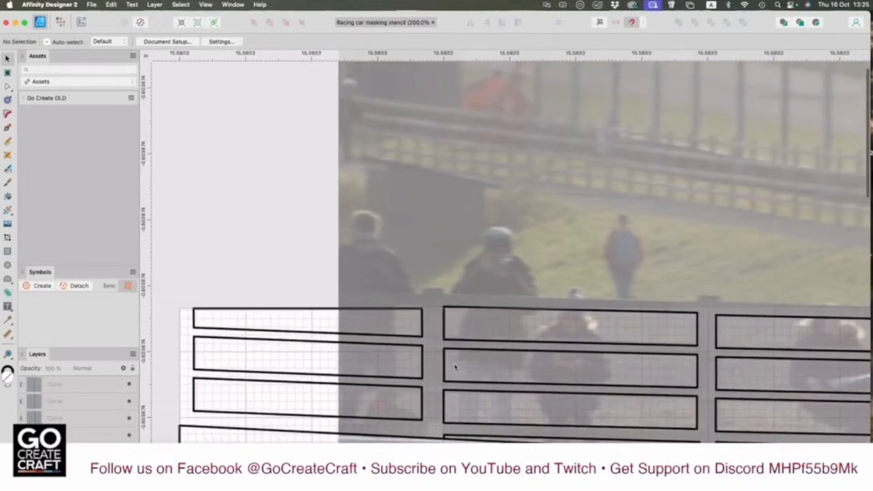
scroll(455, 368, "down", 2)
scroll(456, 367, "right", 5)
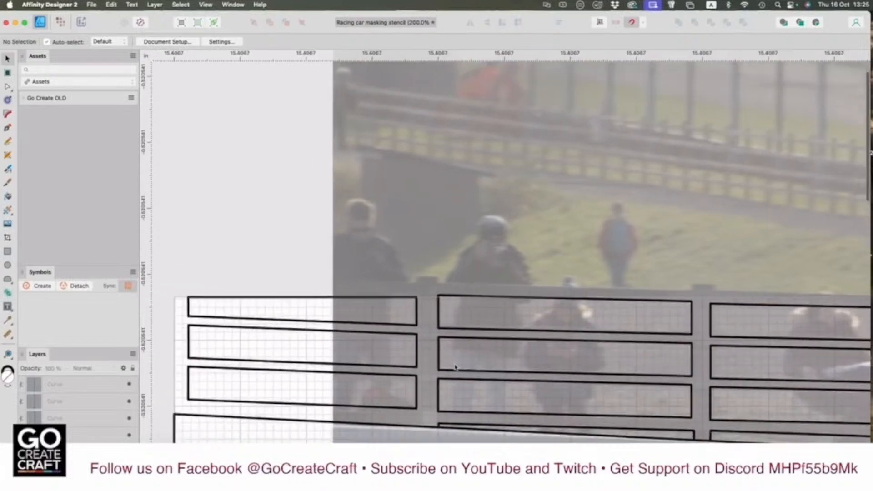
Step: Trace the fence's top edge rightward from above the fourth bay from the right, stepping up over the first two posts
scroll(456, 368, "left", 3)
scroll(456, 368, "up", 3)
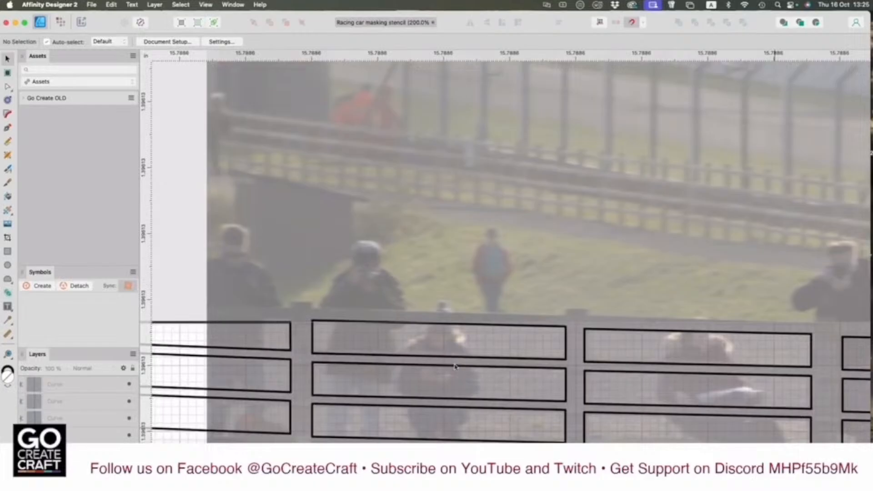
scroll(215, 312, "left", 6)
scroll(215, 312, "right", 1)
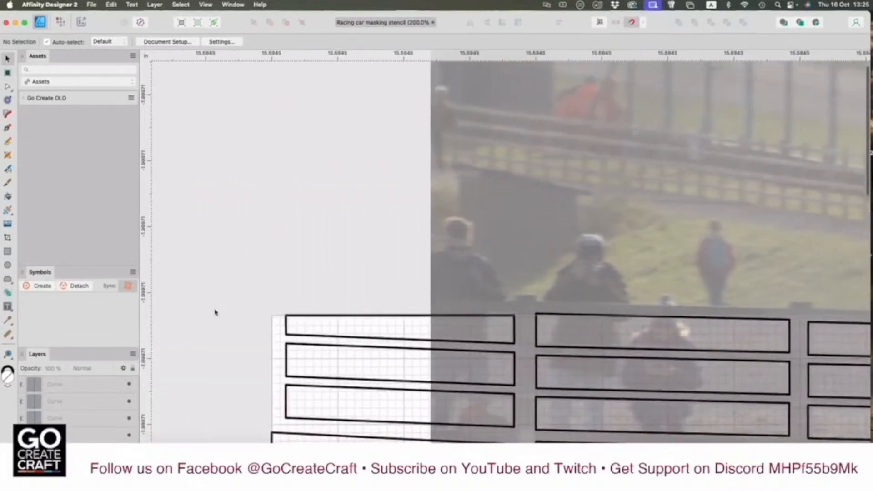
scroll(576, 403, "right", 10)
scroll(576, 403, "right", 11)
scroll(576, 403, "up", 1)
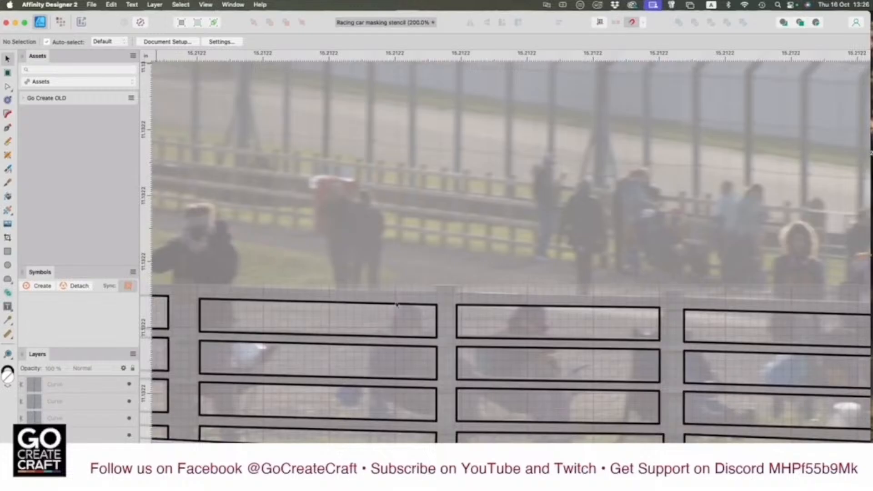
key("p")
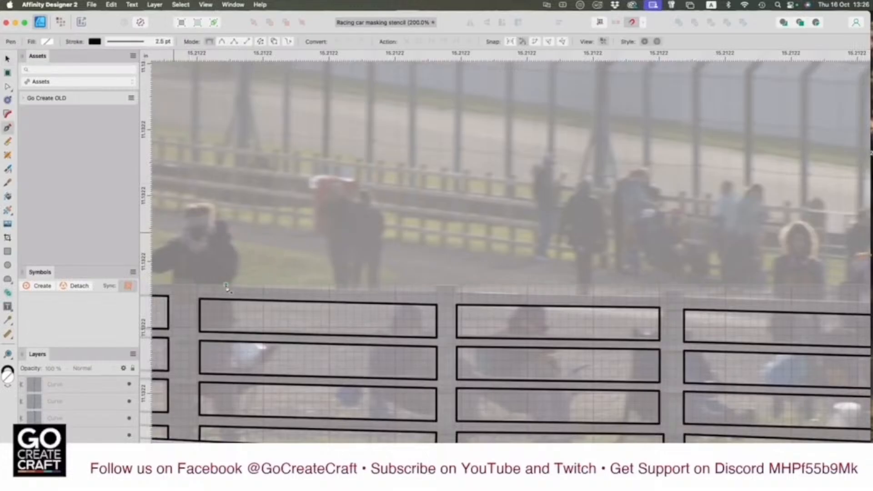
left_click(437, 295)
left_click(437, 285)
left_click(457, 284)
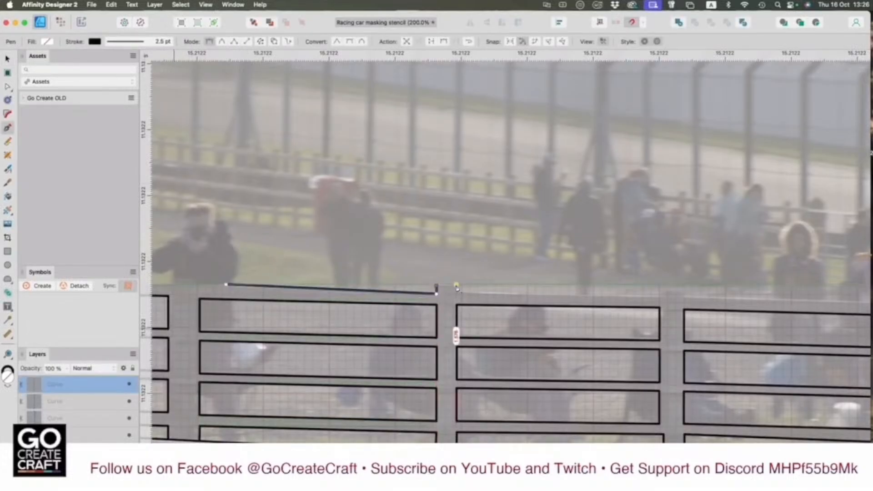
left_click(457, 293)
left_click(660, 296)
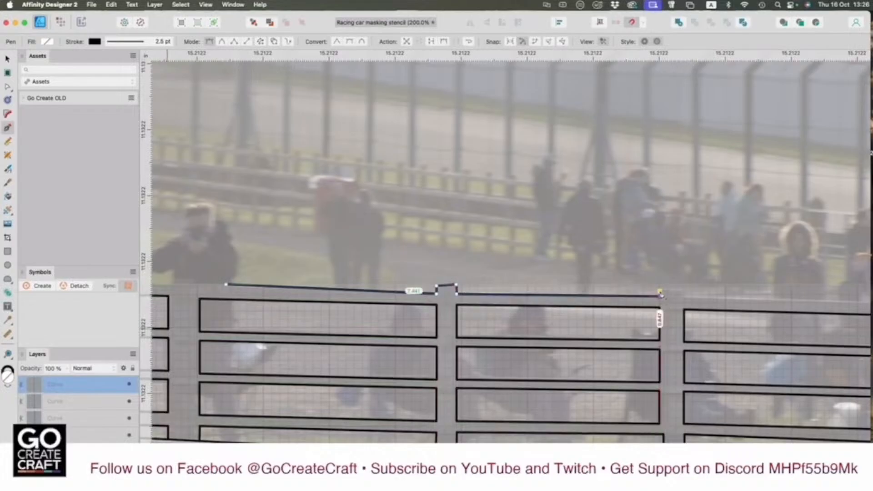
left_click(660, 290)
left_click(684, 291)
Step: Continue the top edge over the last post to the stencil's right edge, ending at the last bay's top gap outline
scroll(692, 313, "right", 5)
left_click(655, 288)
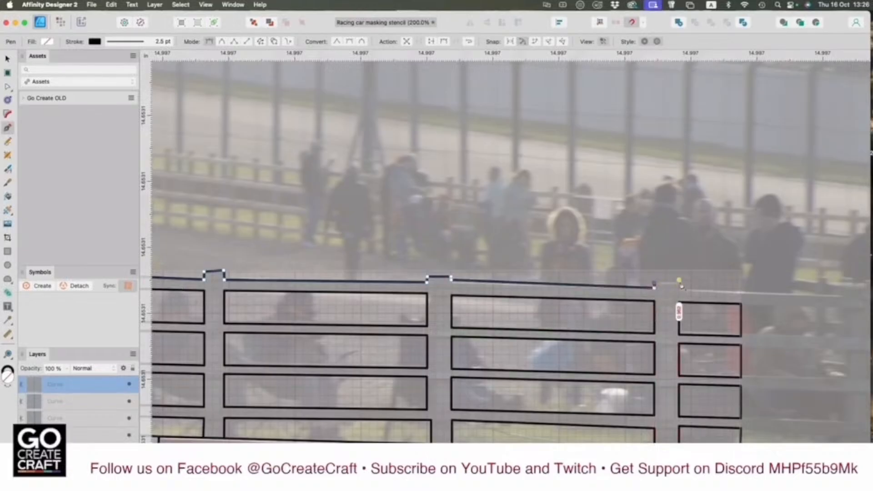
left_click(679, 284)
left_click(741, 292)
left_click(741, 303)
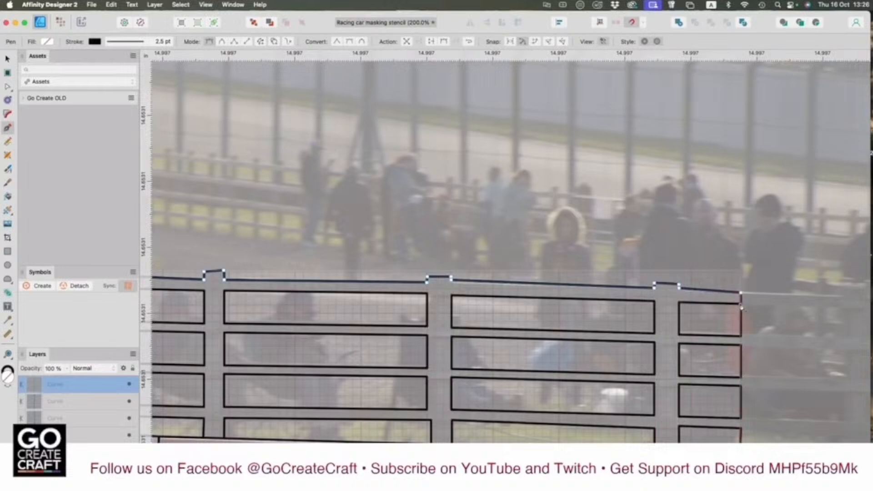
scroll(741, 306, "left", 5)
scroll(742, 306, "right", 7)
scroll(742, 307, "up", 1)
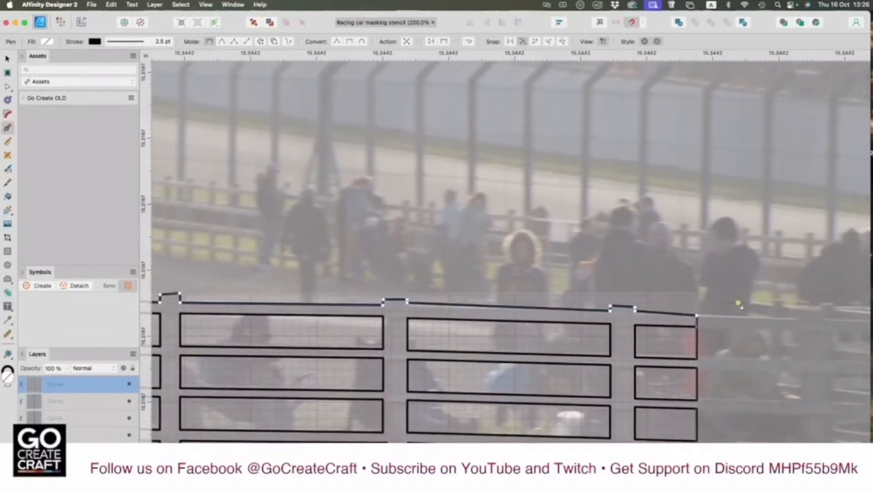
key("a")
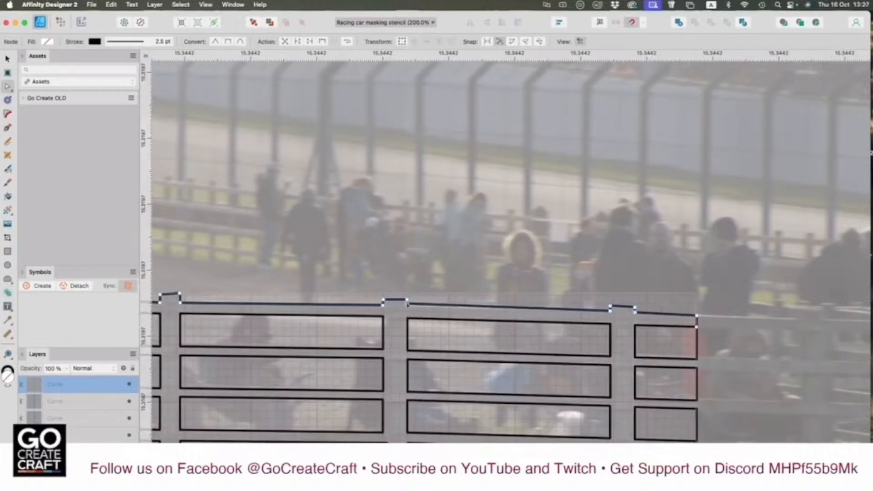
Step: Draw a line from the traced top edge's left end along the stencil's upper boundary to the second bay's top gap outline
scroll(407, 305, "left", 5)
scroll(407, 305, "down", 1)
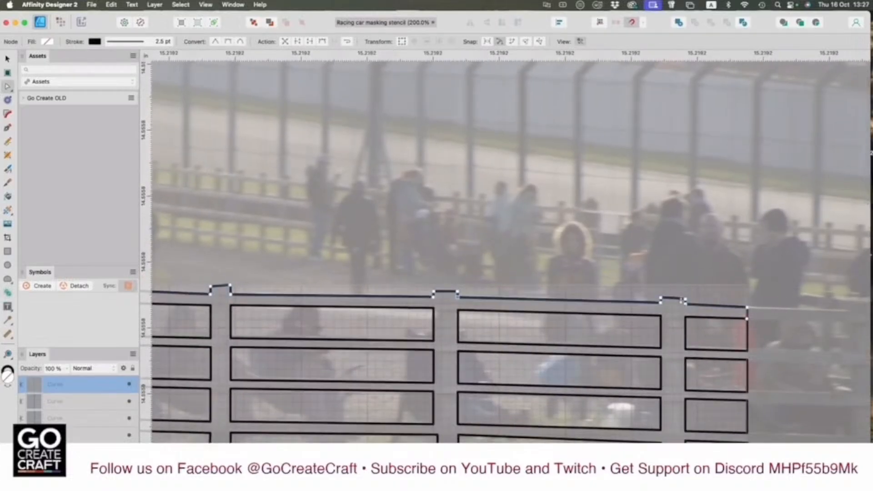
scroll(686, 301, "left", 20)
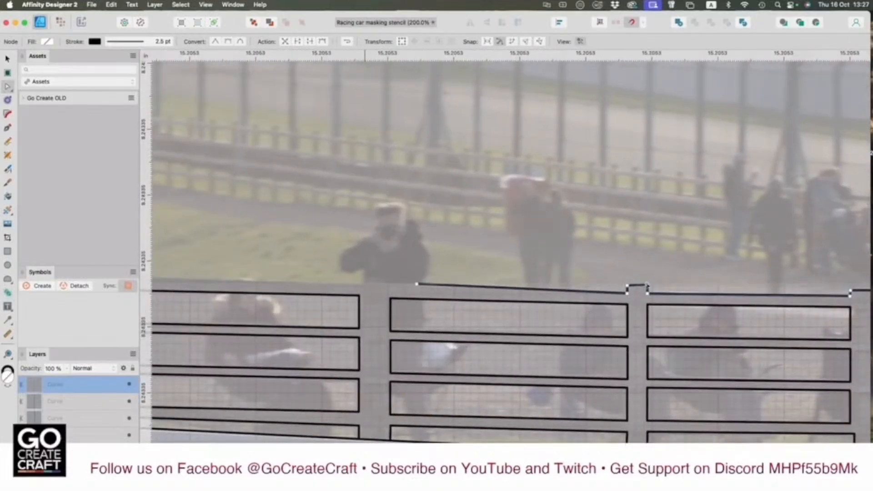
scroll(649, 288, "left", 18)
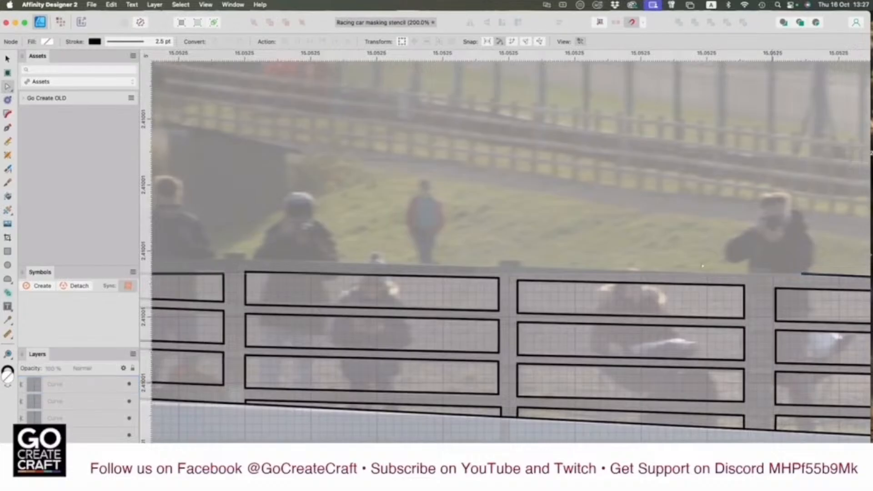
key("p")
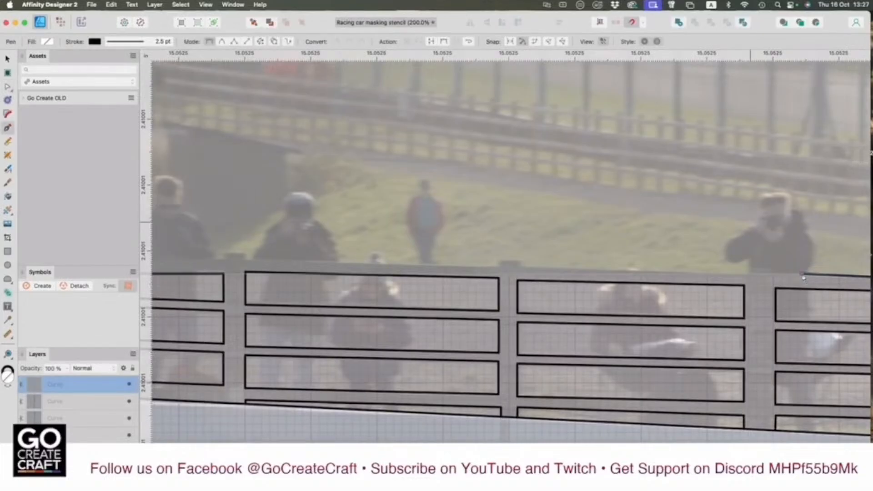
scroll(534, 271, "left", 11)
scroll(534, 270, "right", 10)
scroll(534, 270, "left", 9)
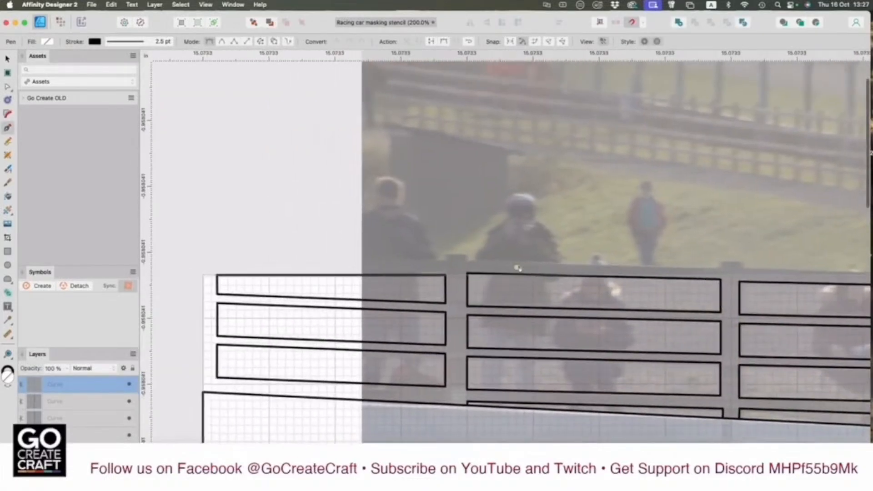
scroll(517, 268, "right", 9)
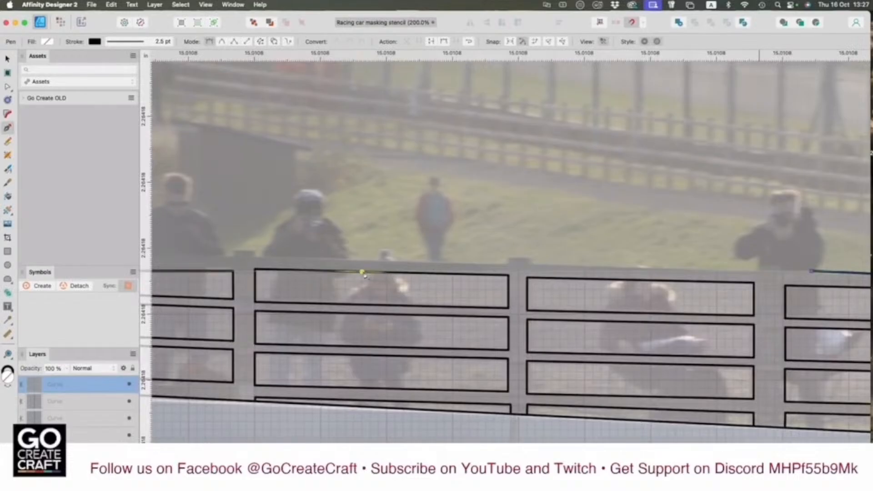
left_click(365, 275)
scroll(365, 275, "left", 10)
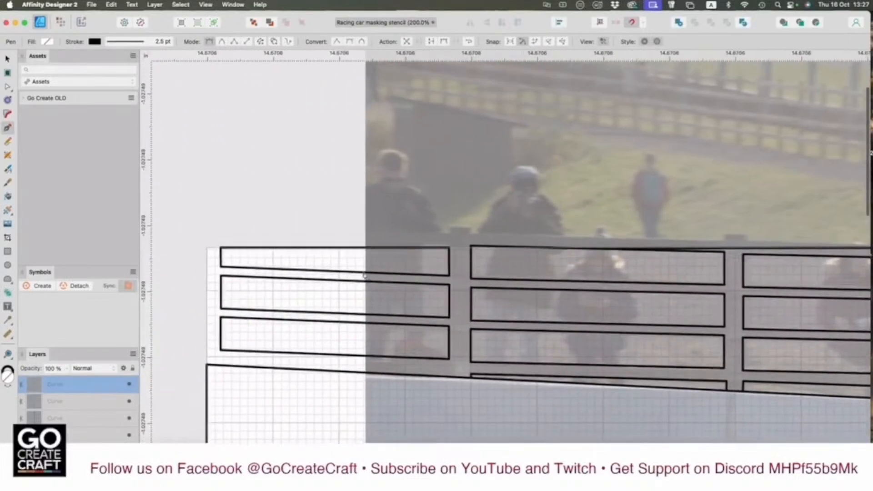
key("Escape")
key("Escape")
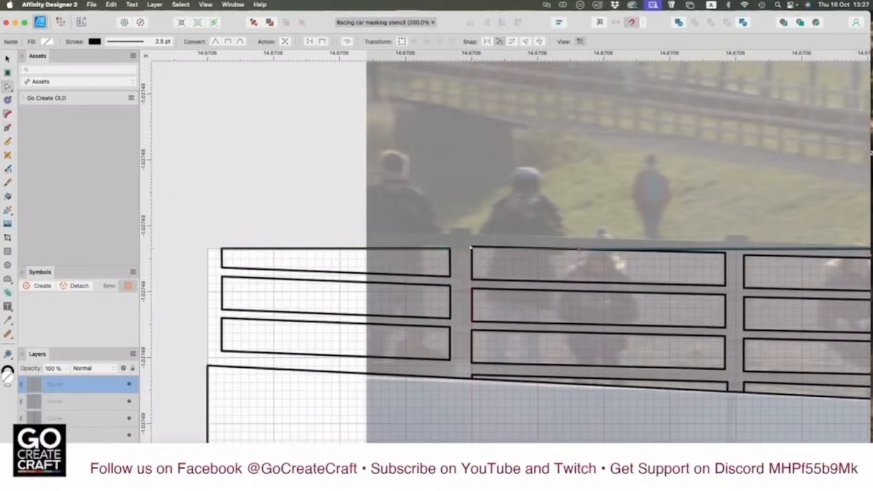
left_click(451, 247)
left_click(471, 249)
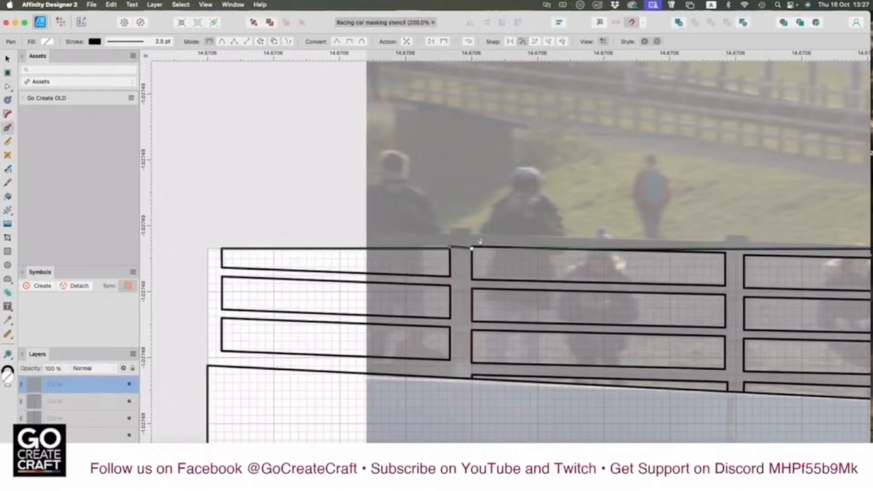
key("Escape")
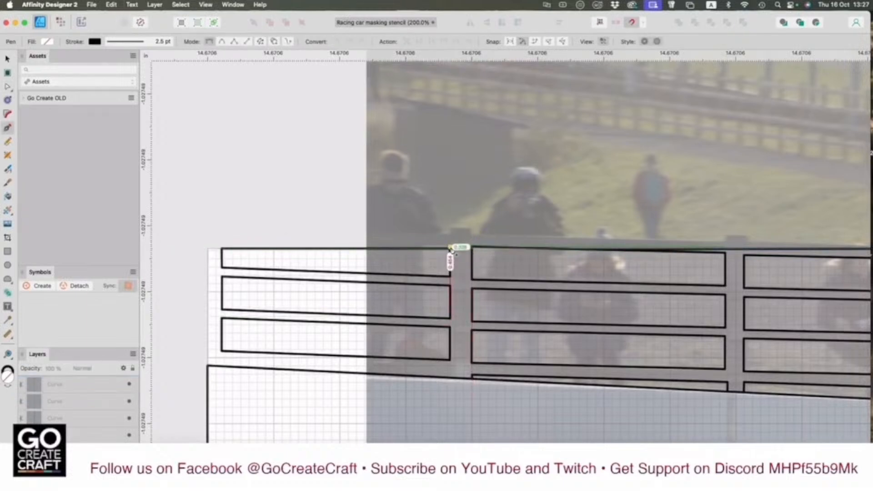
Step: Draw a short line across the leftmost fence post, joining the top gap outlines of the first and second bays
left_click(450, 247)
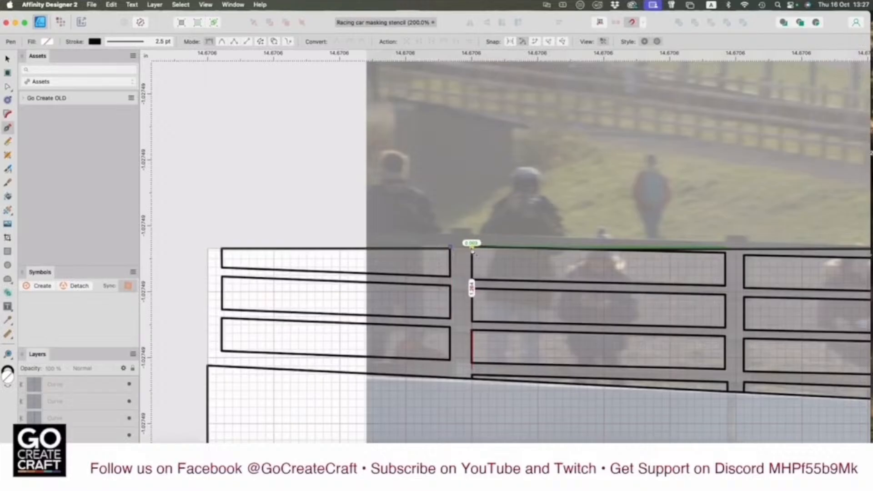
left_click(472, 249)
key("a")
key("Escape")
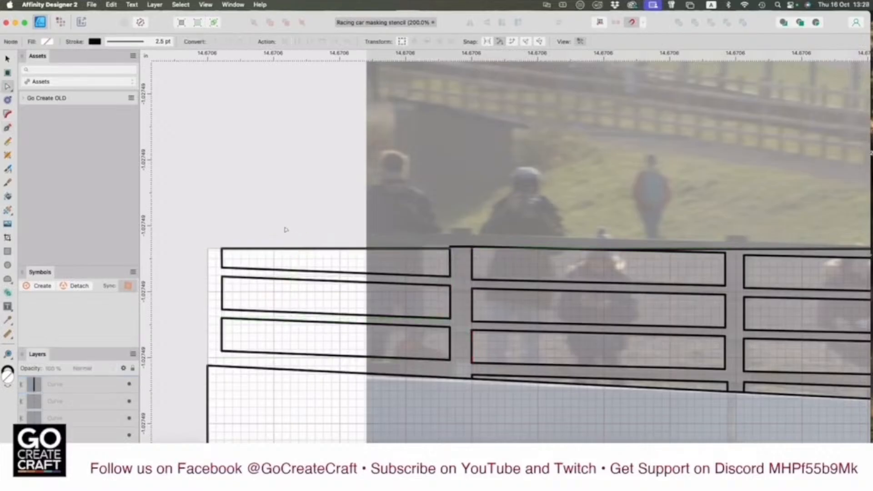
Step: Draw a line from the first bay's top gap outline around the stencil's upper-left corner down to the panel's upper edge, and save the document
key("p")
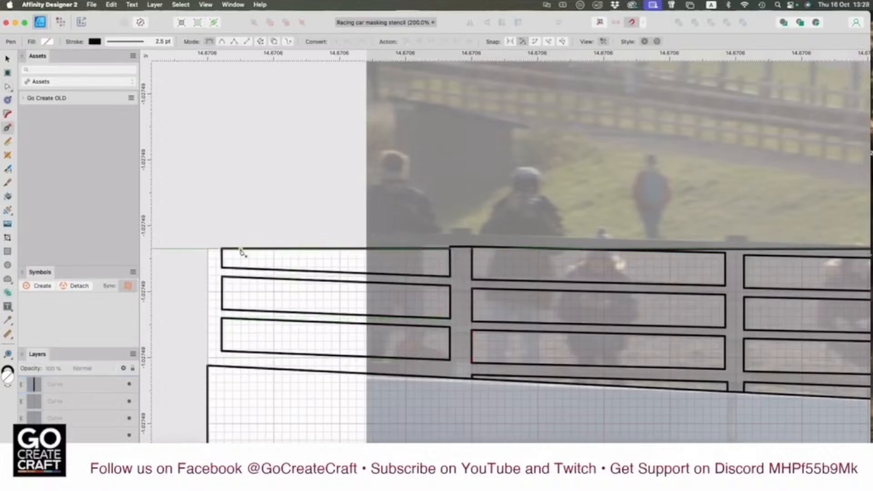
left_click(207, 249)
left_click(208, 366)
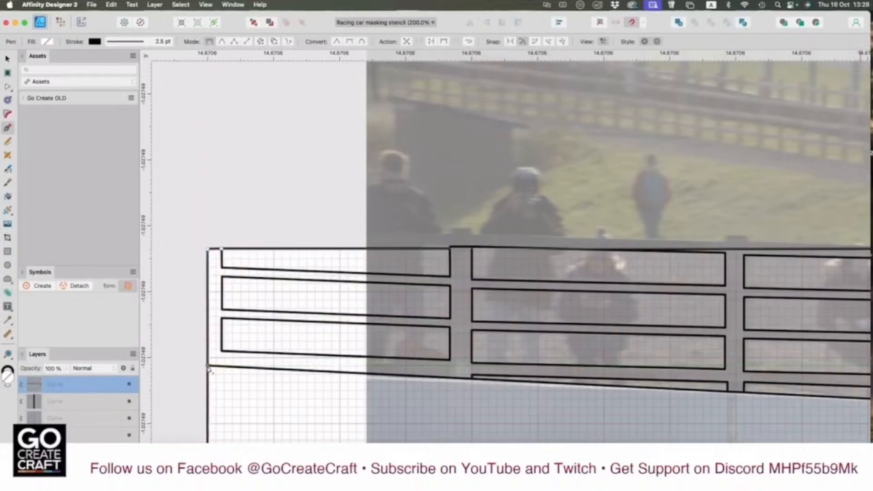
key("v")
left_click(183, 278)
key("super+s")
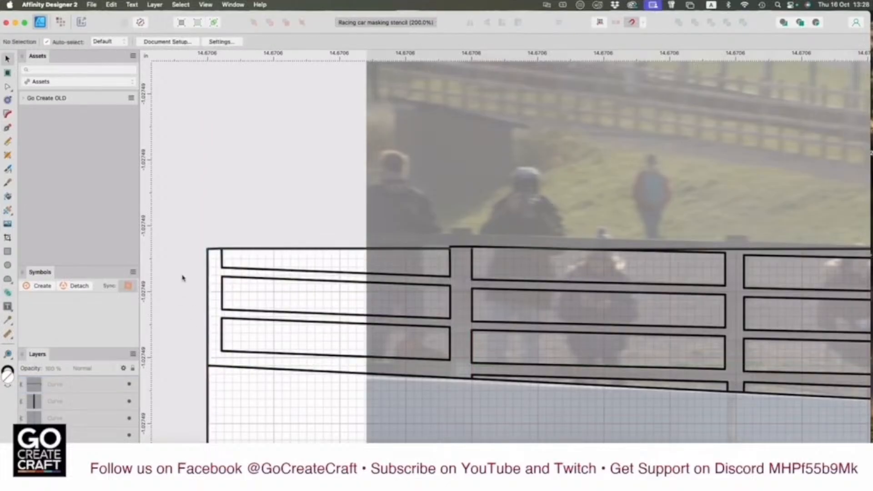
Step: Enclose the area above the fence with a line from the top edge's right end, around the stencil's upper-right corner, back to its left end
scroll(214, 317, "right", 20)
scroll(214, 317, "down", 3)
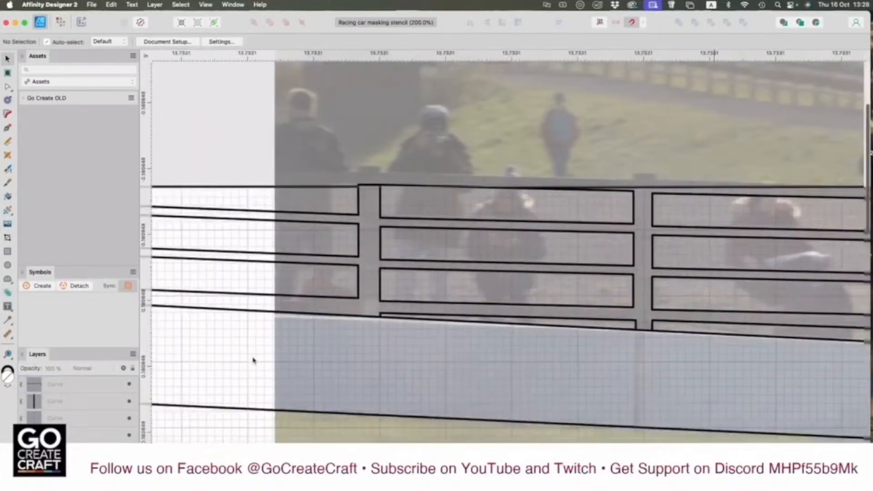
scroll(254, 360, "left", 8)
scroll(253, 360, "up", 4)
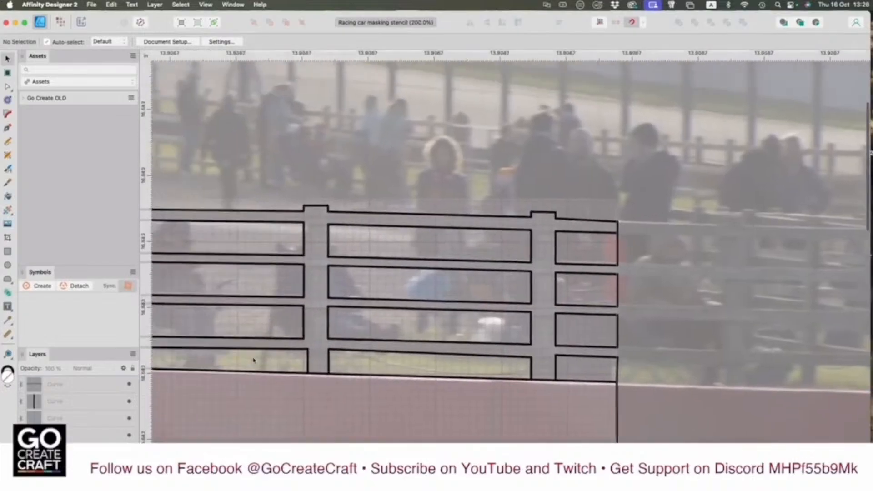
key("p")
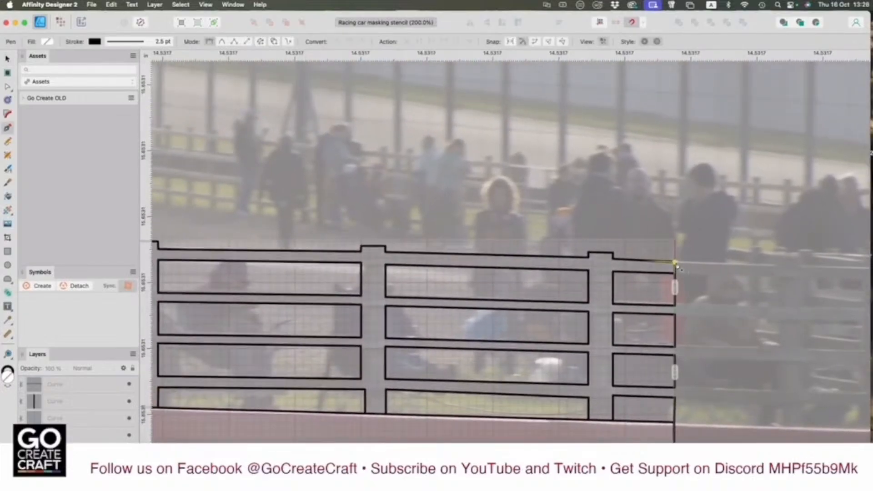
left_click(676, 240)
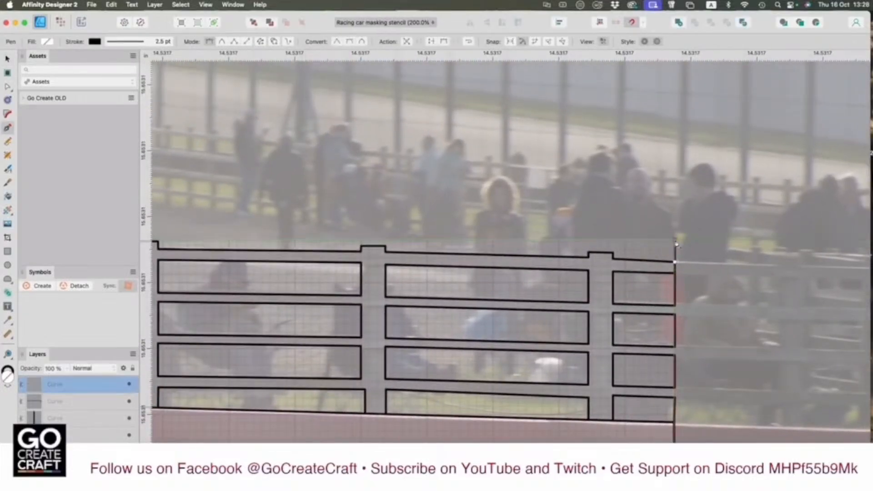
scroll(364, 241, "left", 5)
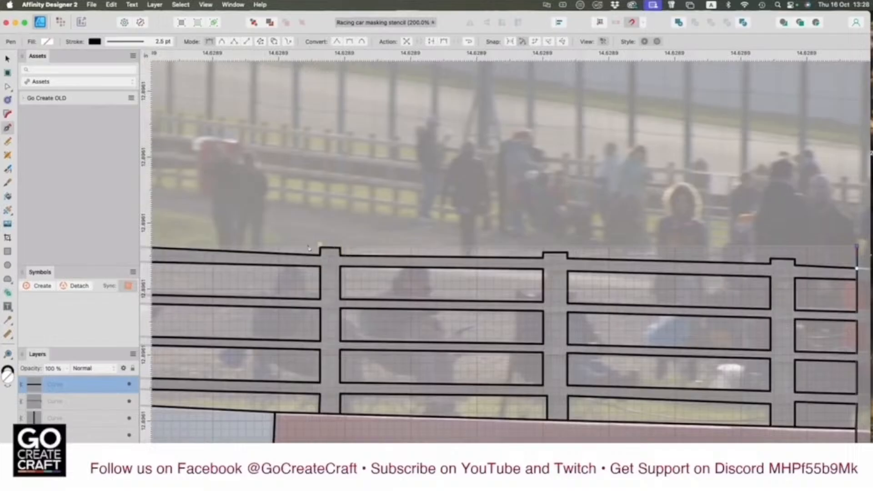
left_click(165, 249)
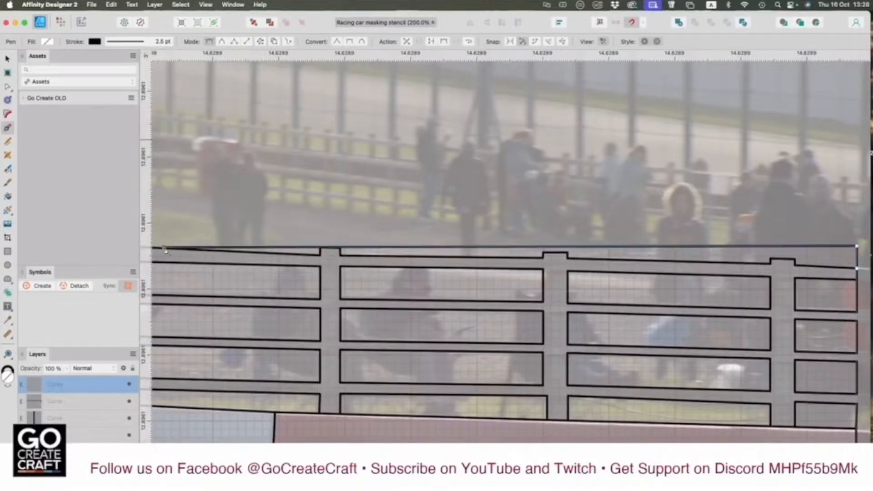
key("v")
left_click(497, 237)
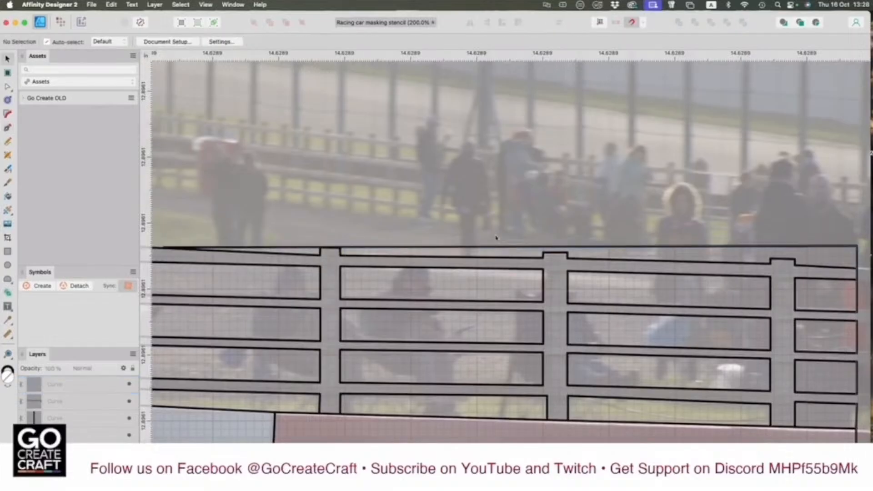
Step: Draw a short line at the stencil's right edge, joining the first and second gap outlines of the rightmost fence bay
scroll(497, 237, "right", 5)
scroll(496, 237, "down", 3)
scroll(496, 238, "right", 2)
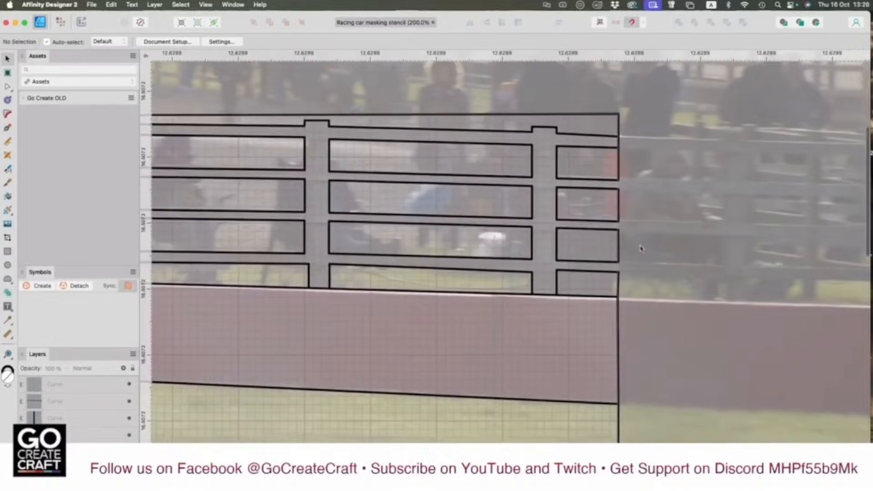
key("p")
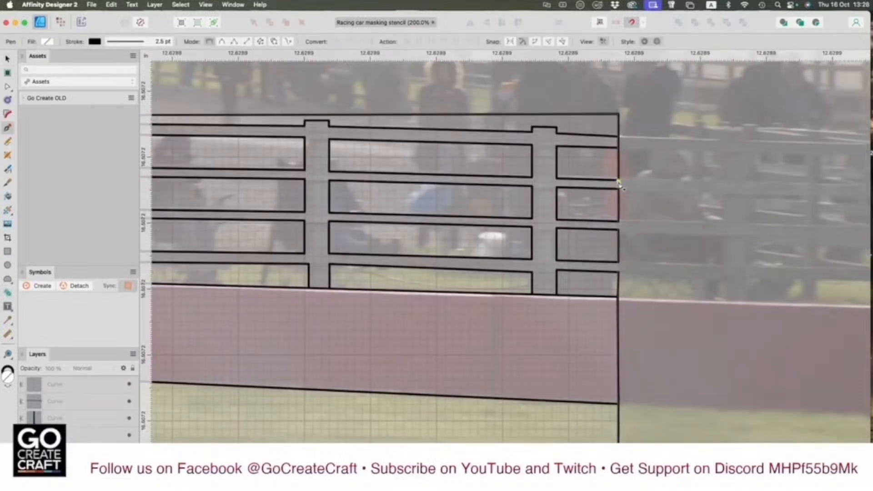
left_click(619, 182)
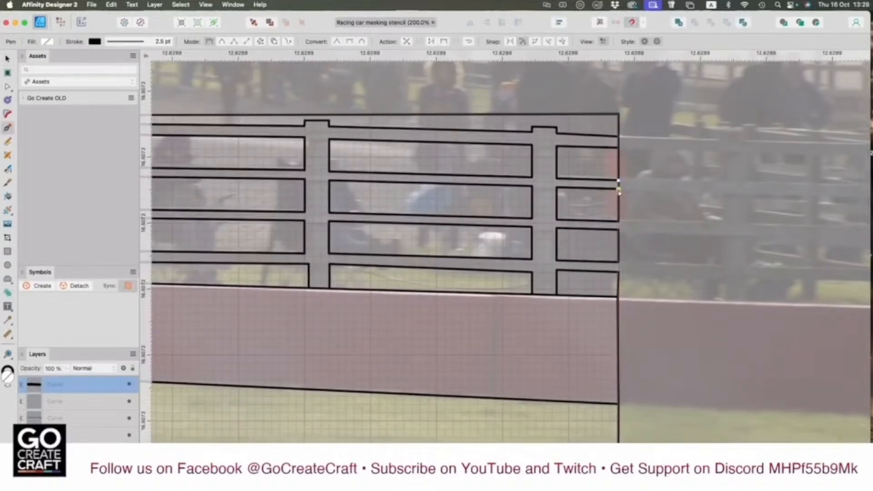
key("v")
left_click(625, 225)
Step: Draw short lines at the stencil's right edge joining the second, third and fourth gap outlines of the rightmost fence bay
key("p")
left_click(619, 221)
left_click(619, 229)
key("v")
left_click(653, 233)
key("p")
left_click(618, 272)
key("v")
left_click(660, 271)
Step: Group all the traced curves and the border rectangle, leaving out the locked photo
scroll(661, 271, "left", 5)
scroll(661, 271, "down", 8)
scroll(661, 272, "left", 9)
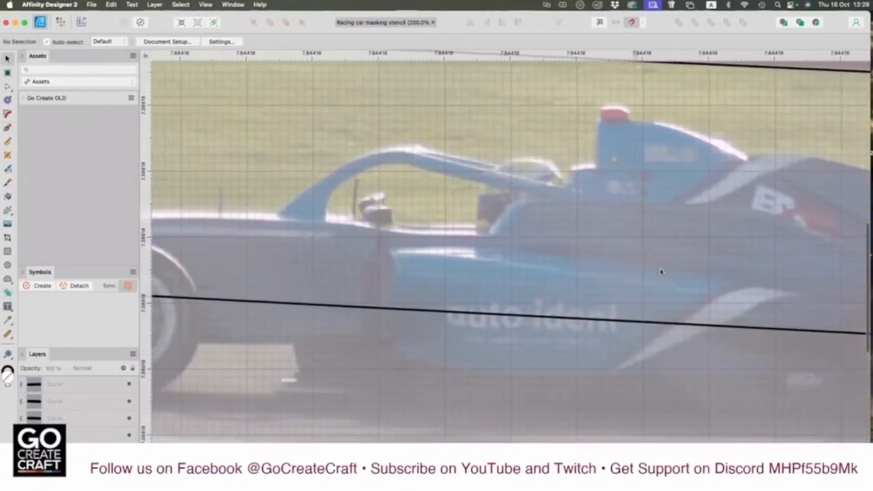
key("super+minus")
key("super+minus")
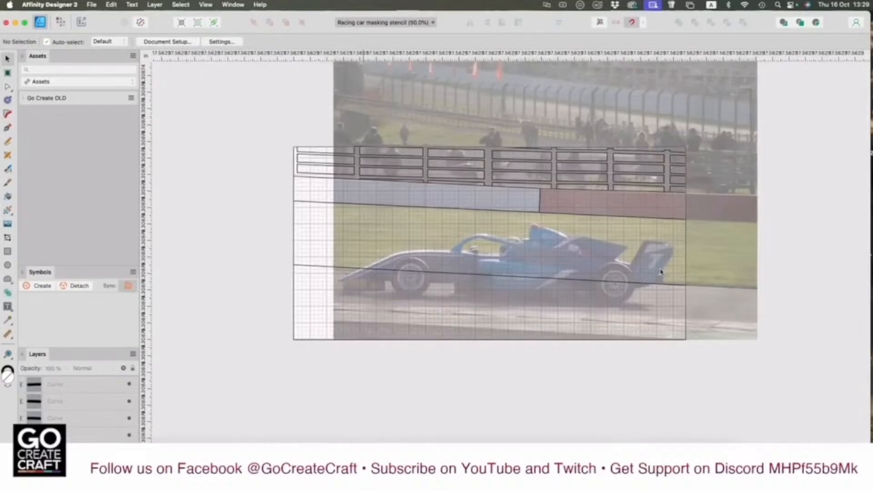
left_click(93, 390)
scroll(89, 423, "down", 3)
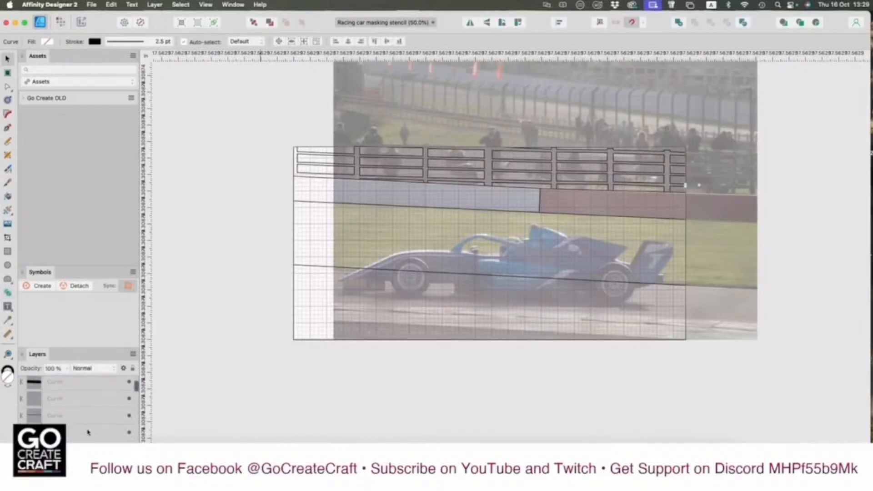
scroll(88, 432, "down", 5)
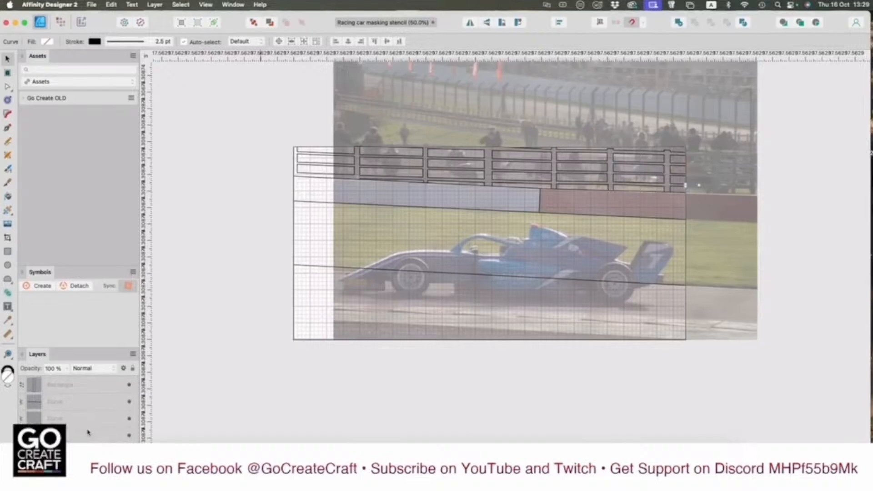
left_click(88, 436, "shift")
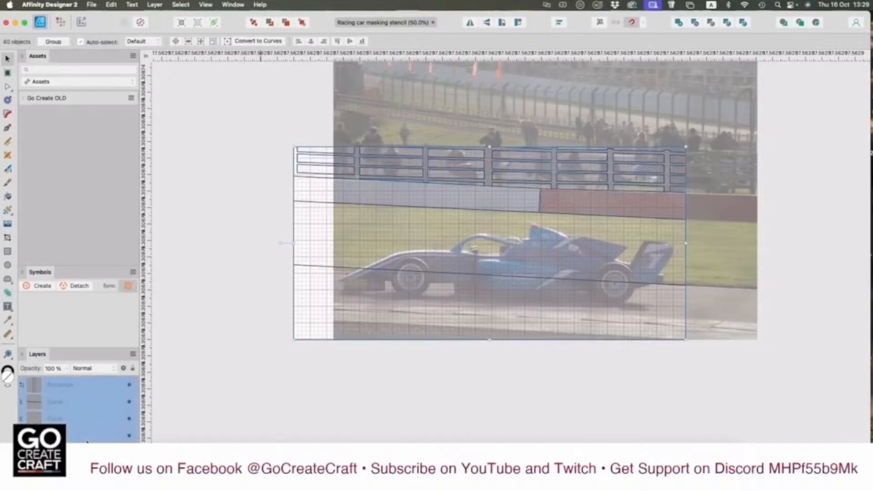
key("super+g")
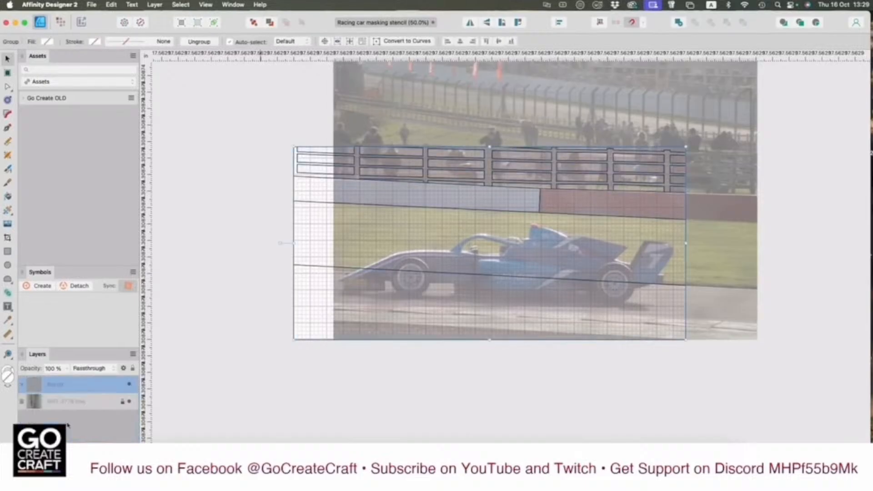
Step: Rename the group "Background masking stencil" and hide it
double_click(55, 386)
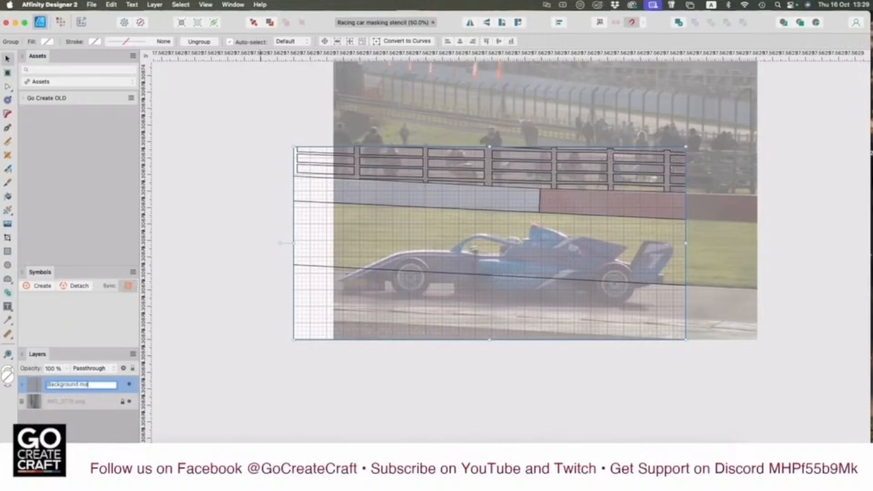
key("Return")
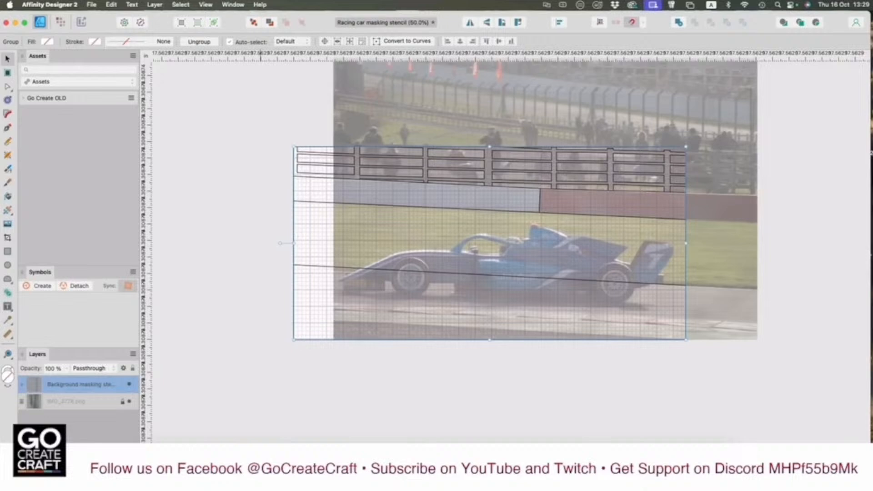
left_click(245, 374)
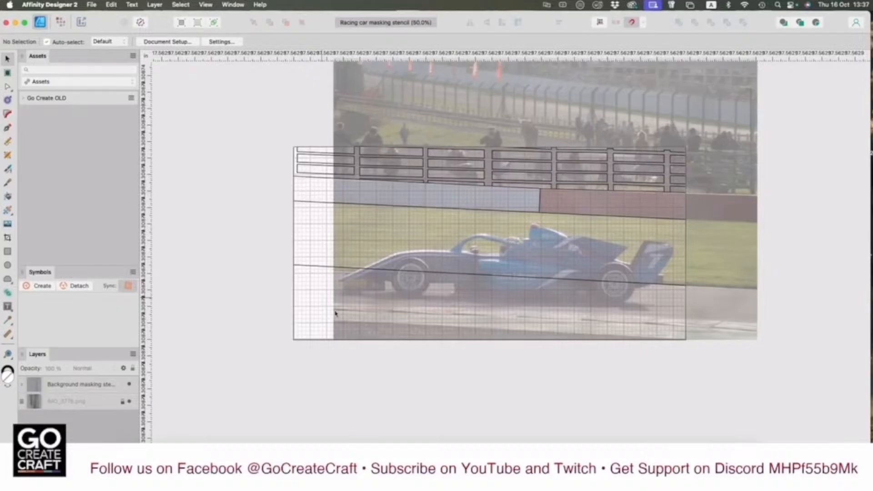
left_click(130, 385)
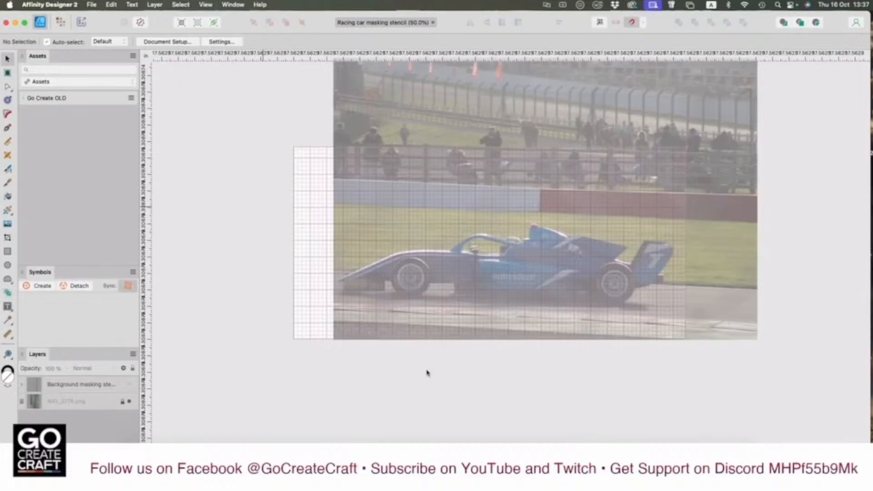
Step: Shape the Pen stroke's pressure profile so it is thin at both ends and swells in the middle
key("super+1")
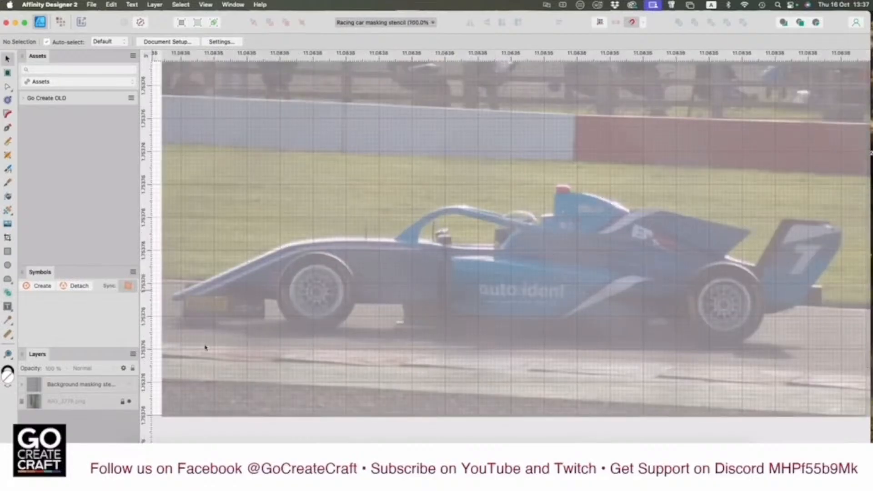
left_click(7, 127)
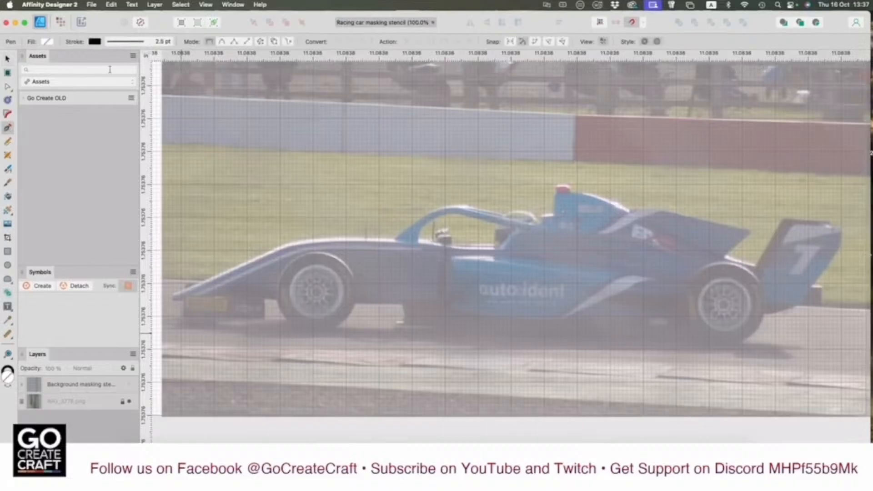
left_click(158, 42)
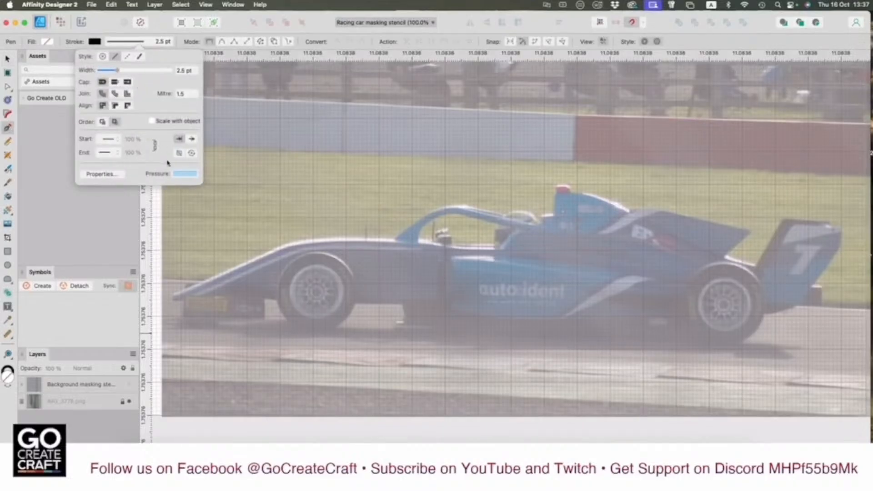
left_click(182, 177)
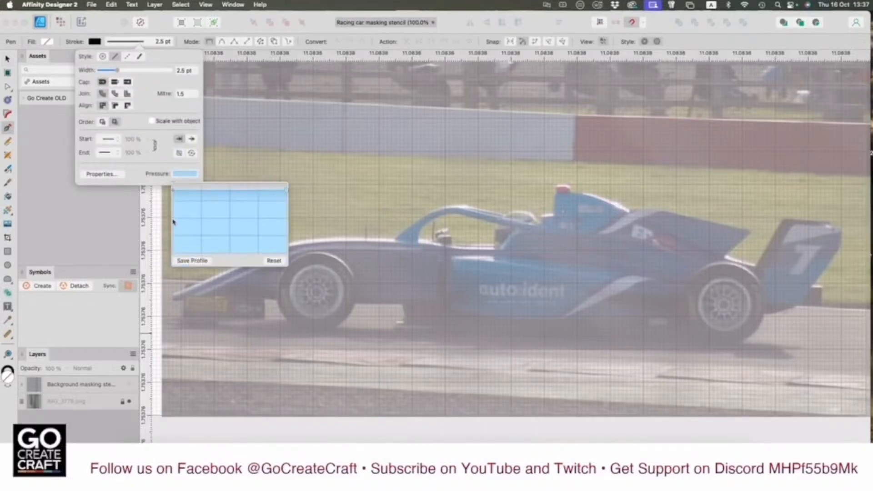
left_click_drag(174, 191, 172, 231)
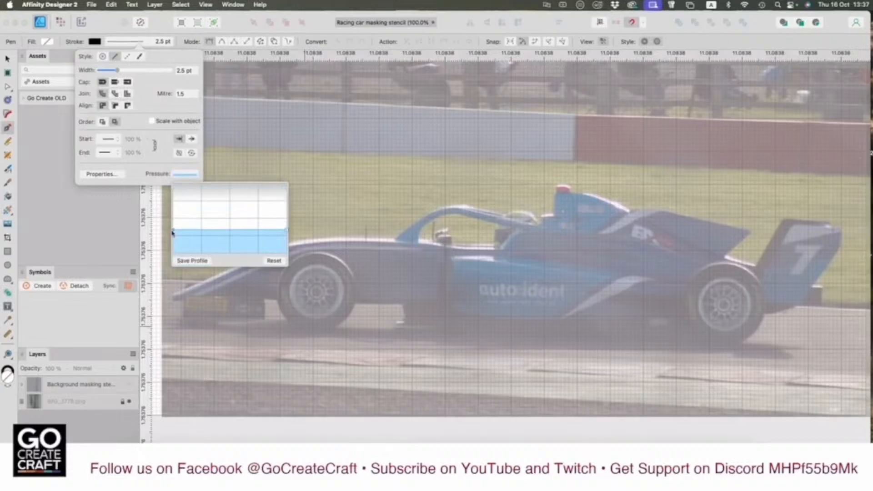
left_click_drag(231, 230, 231, 197)
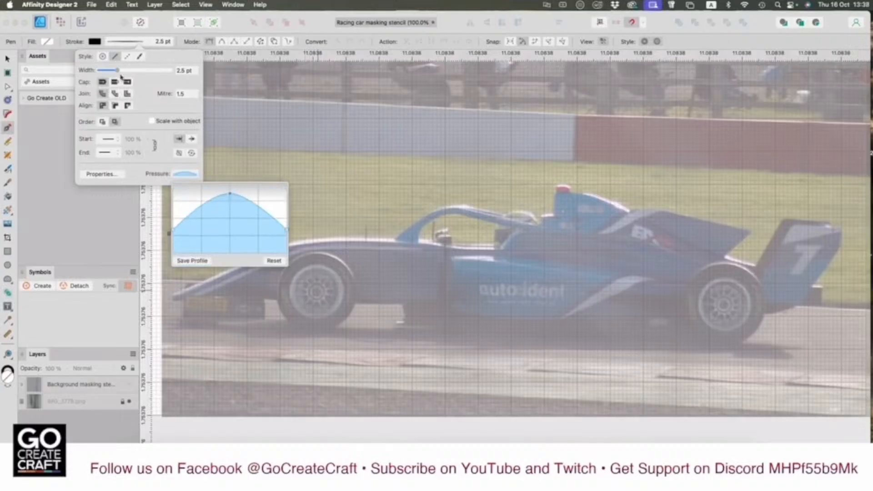
Step: Set the stroke width to 18 pt and draw a short test line above the car's nose
left_click_drag(118, 71, 137, 72)
left_click(170, 233)
left_click(255, 231)
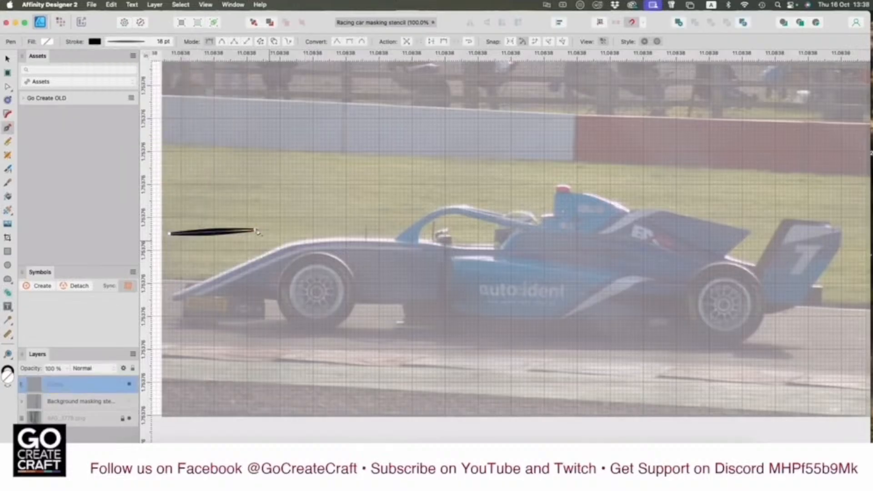
Step: Set the stroke width to 5.5 pt and delete the test line
left_click(160, 42)
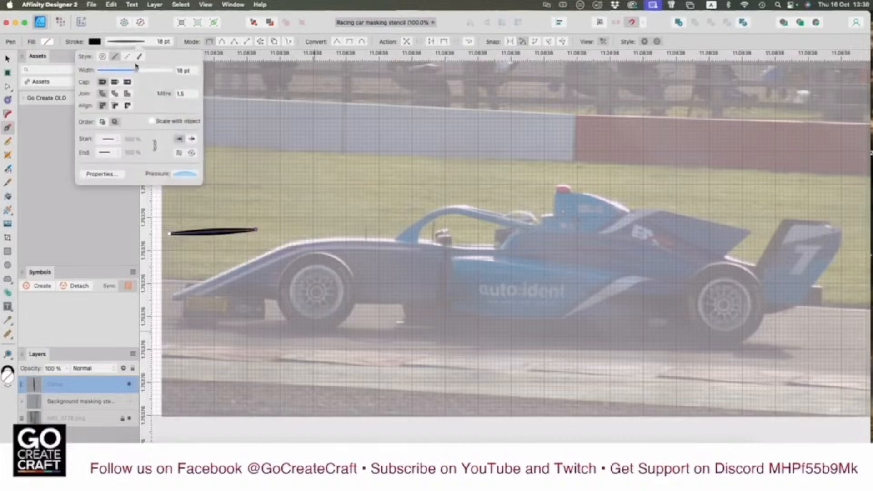
left_click_drag(136, 71, 122, 69)
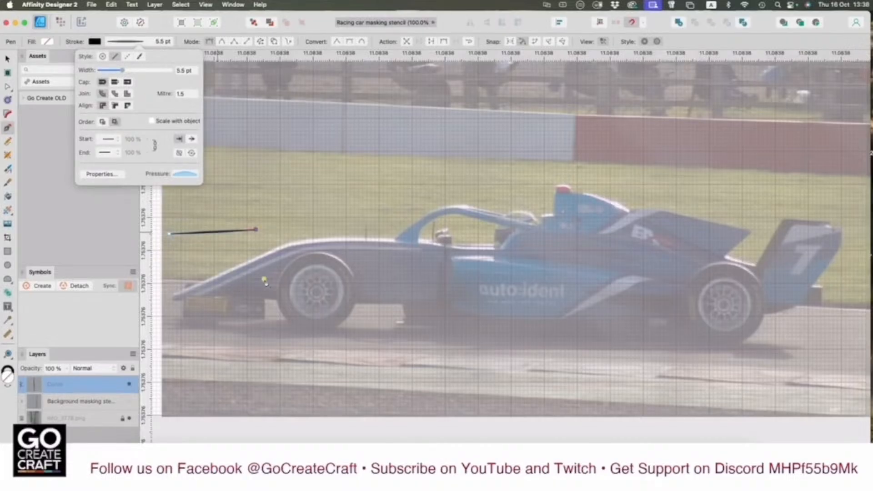
left_click(185, 174)
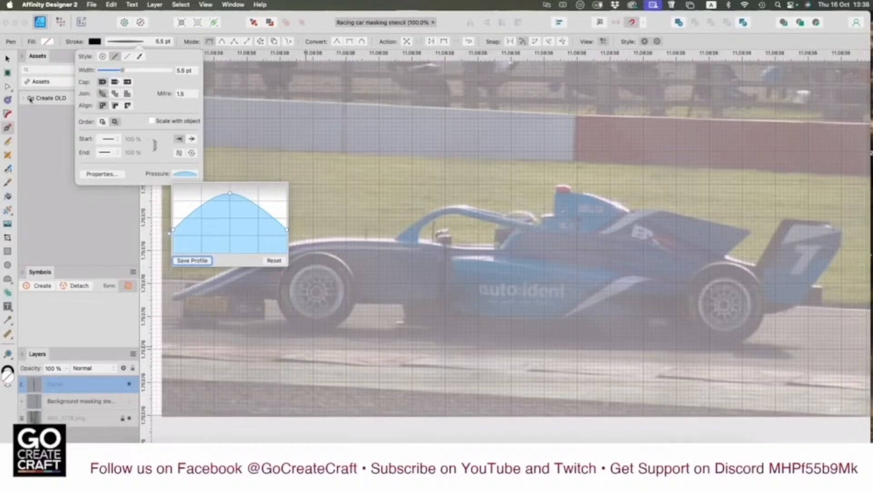
left_click(8, 61)
key("Delete")
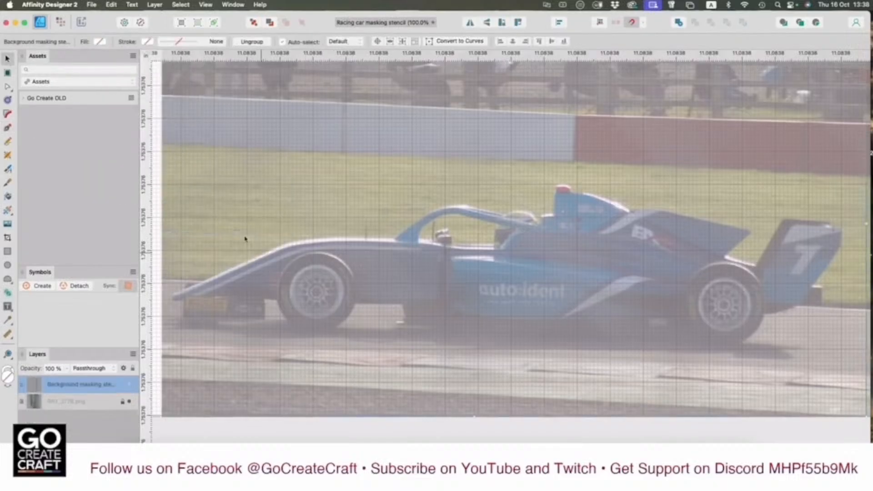
Step: Trace the car's upper outline with the Pen tool from the nose tip over the front bodywork and along the top of the halo
key("p")
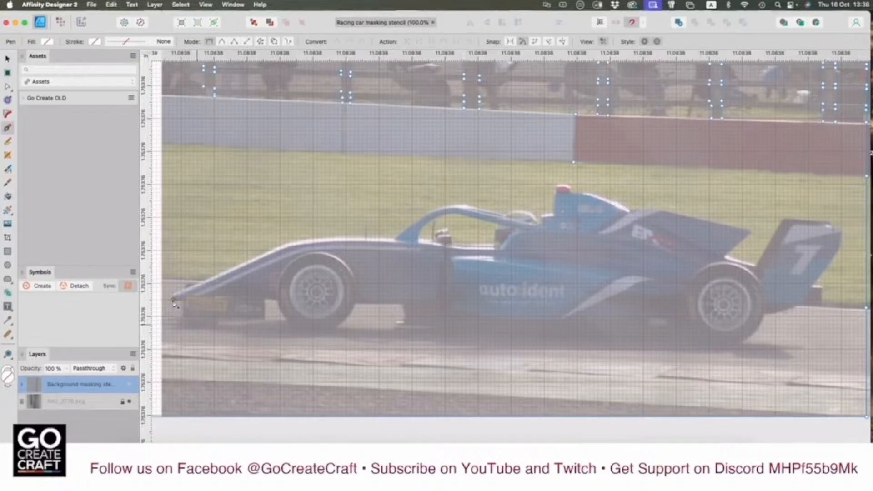
left_click(173, 299)
left_click(189, 293)
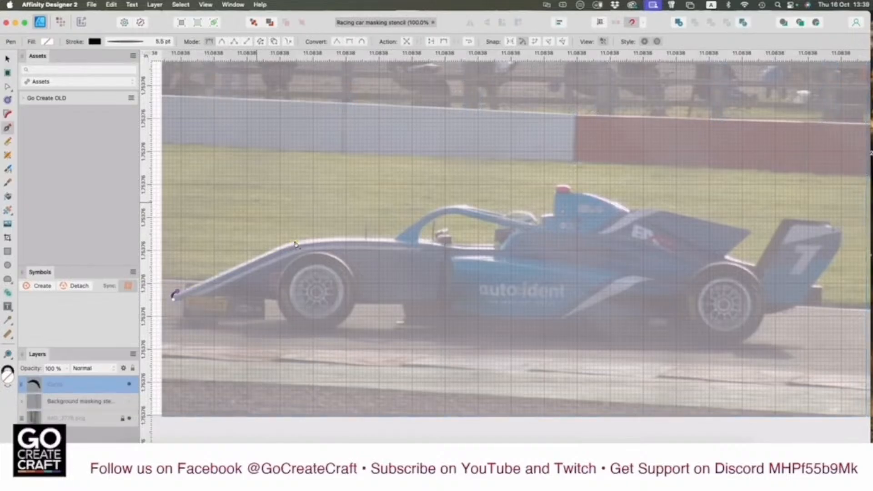
left_click_drag(296, 242, 324, 239)
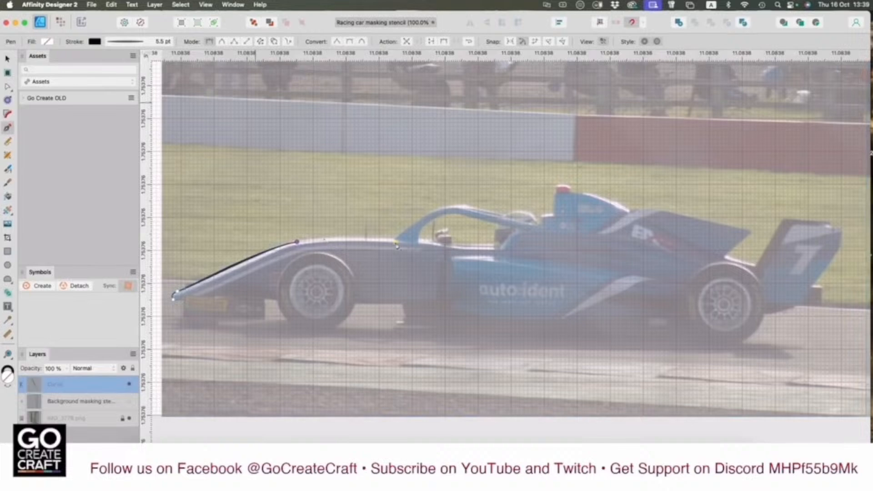
left_click(396, 238)
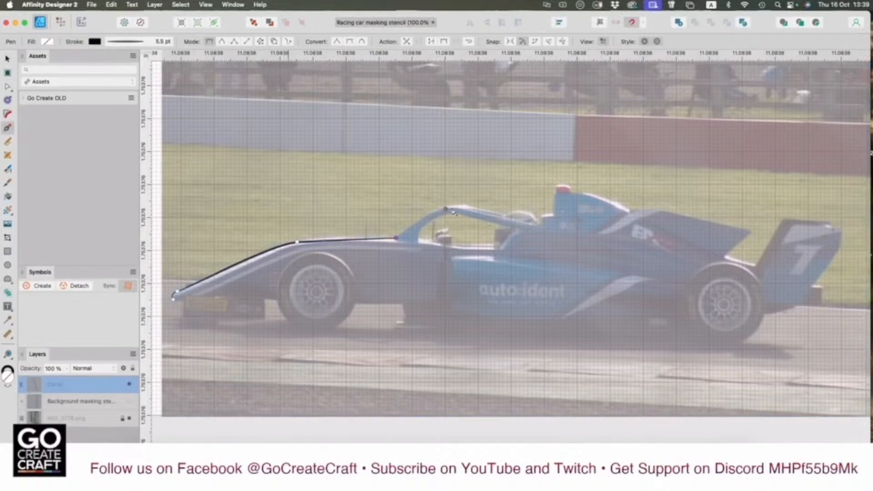
left_click_drag(446, 210, 476, 210)
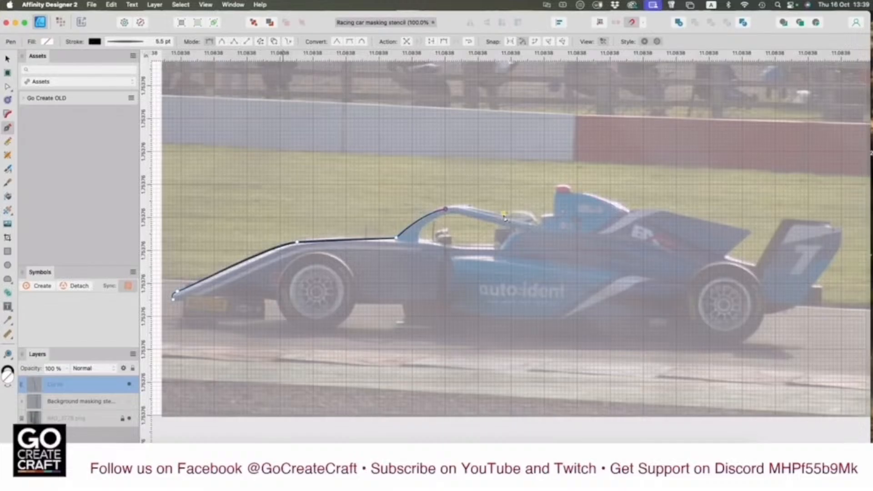
left_click(504, 213)
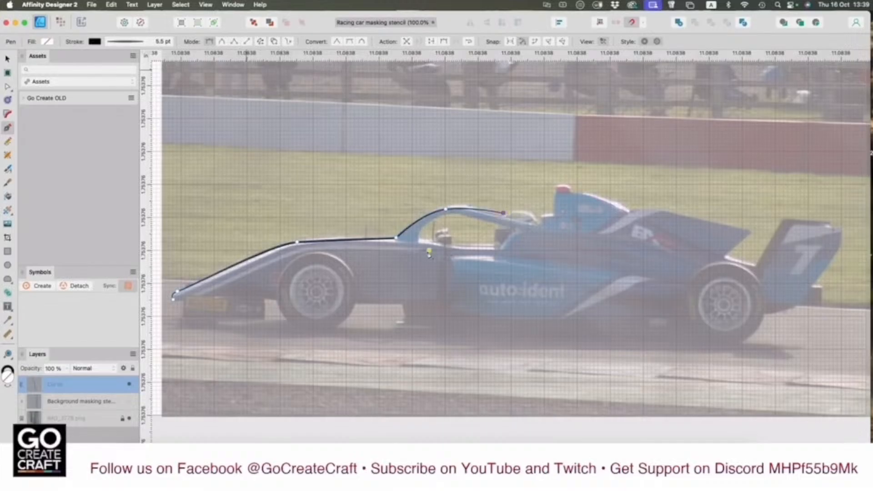
Step: Refine the traced curve by moving the halo's peak and end nodes and bulging the segment above the front wheel upward
key("super+2")
key("a")
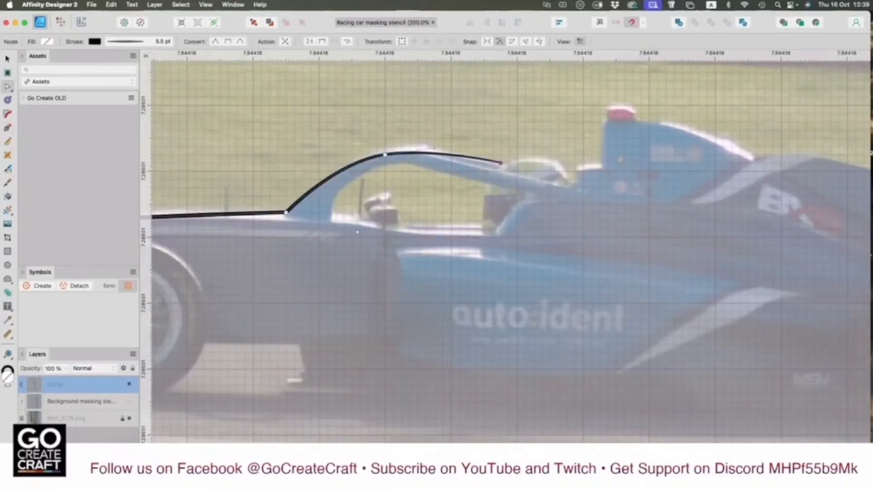
mouse_move(385, 155)
left_mouse_down()
mouse_move(428, 144)
mouse_move(390, 140)
mouse_move(389, 147)
mouse_move(424, 142)
mouse_move(394, 149)
left_mouse_up()
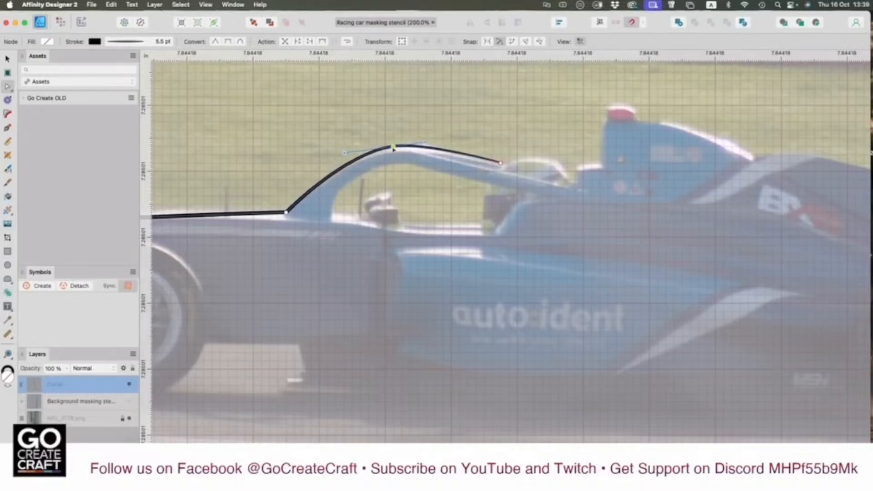
left_click_drag(502, 164, 505, 166)
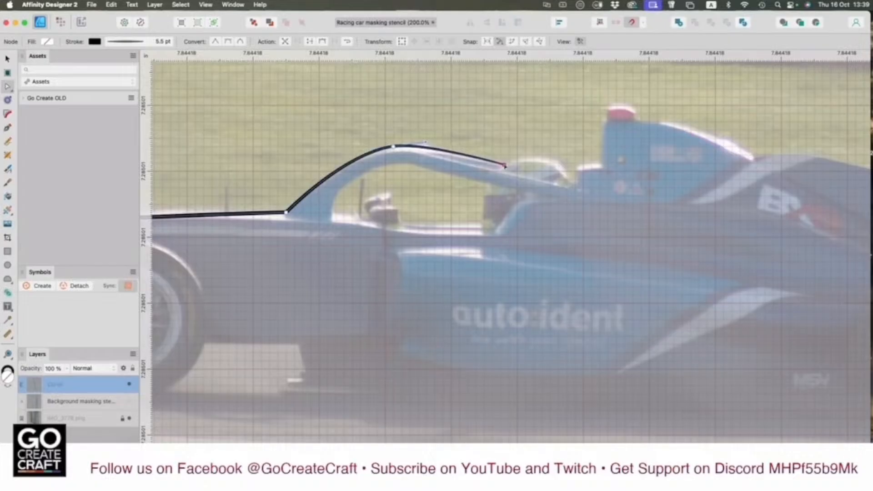
scroll(505, 166, "left", 10)
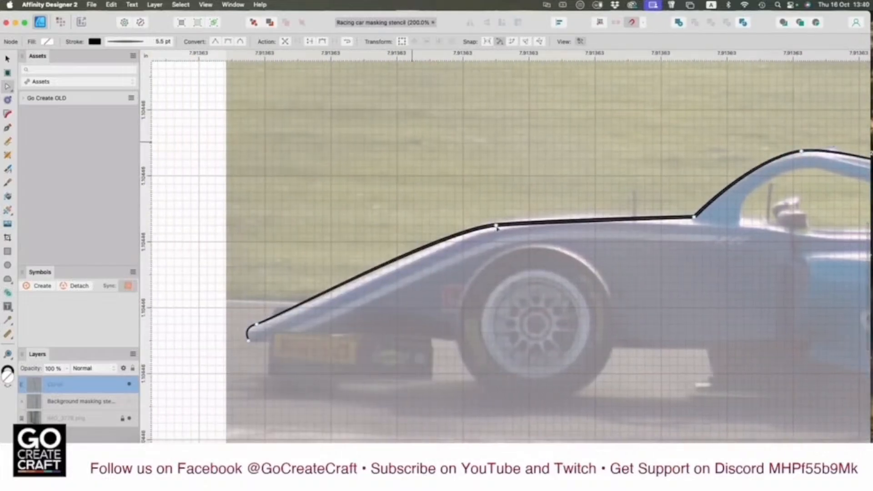
left_click_drag(551, 222, 546, 216)
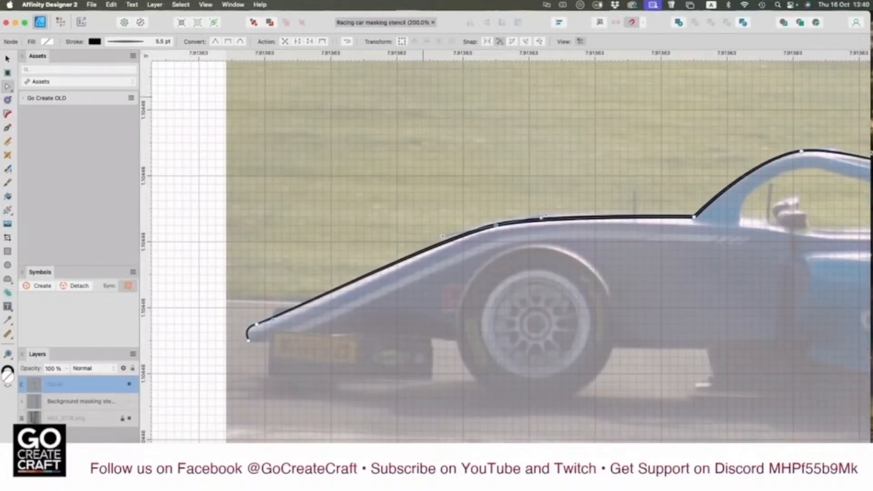
Step: Nudge the outline node in front of the front wheel slightly upward to smooth the line over the bodywork
left_click_drag(496, 226, 499, 223)
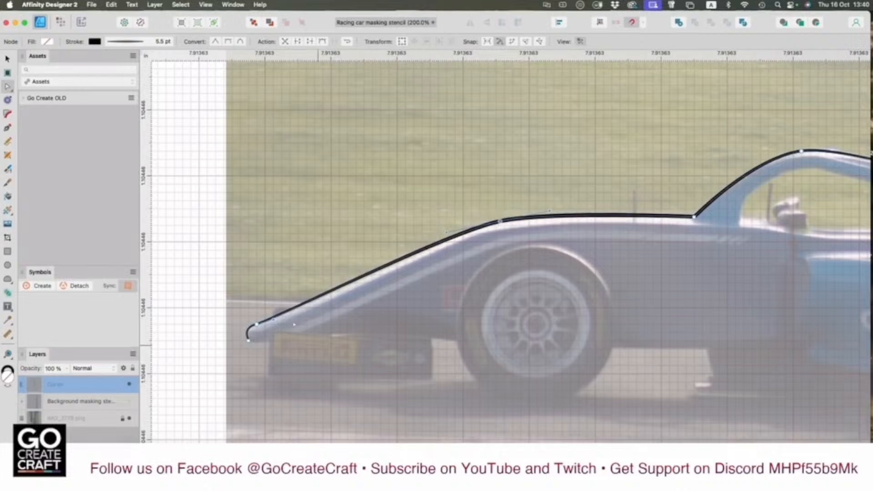
scroll(293, 332, "right", 15)
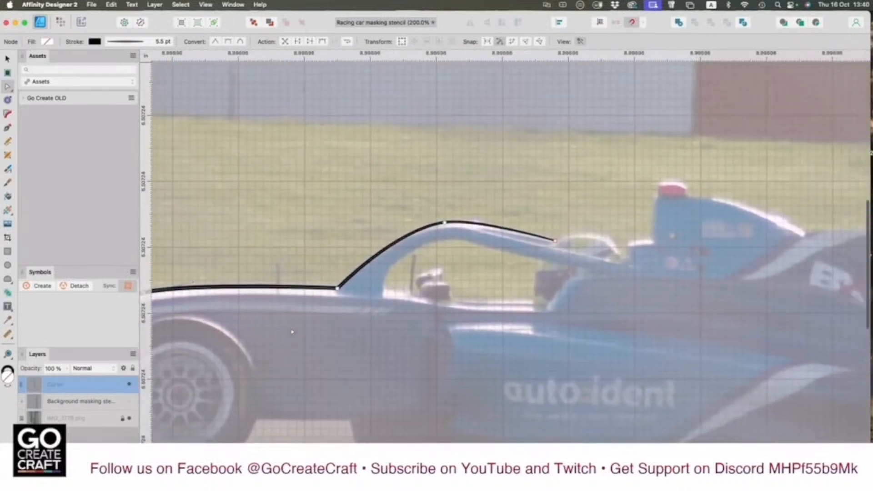
scroll(292, 332, "left", 10)
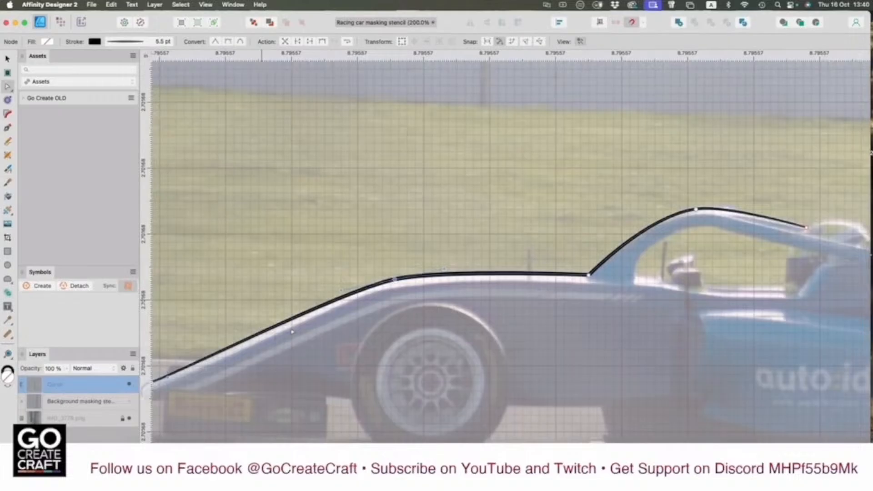
scroll(292, 332, "left", 4)
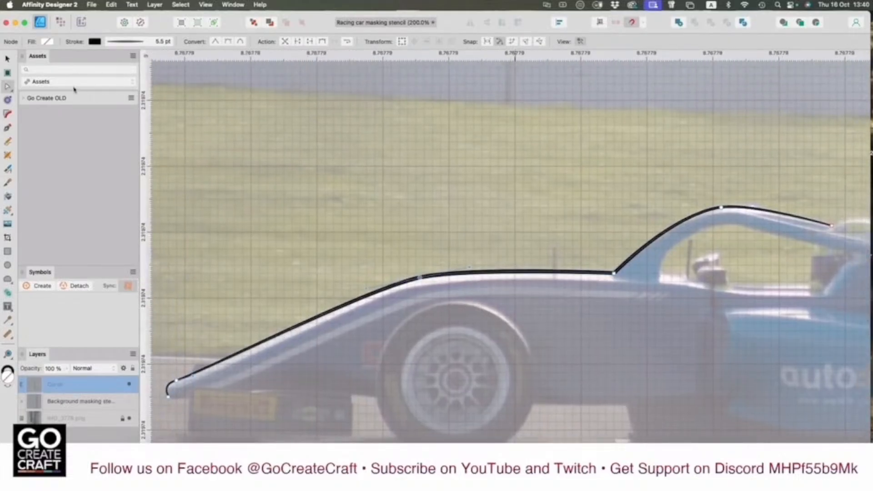
Step: Reshape the outline's stroke pressure profile into a full-height peak on each side, with two adjacent zero points at the middle
left_click(124, 43)
left_click(198, 172)
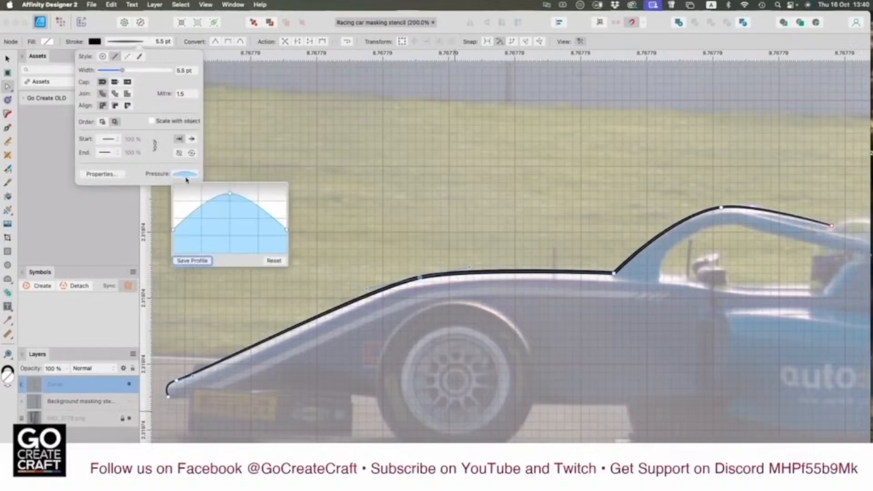
left_click_drag(230, 195, 197, 189)
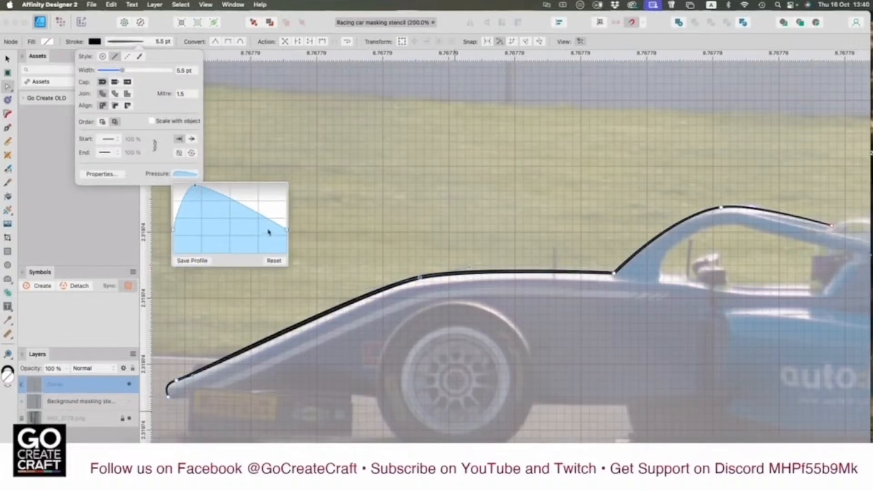
mouse_move(267, 227)
left_mouse_down()
mouse_move(260, 214)
mouse_move(271, 186)
left_mouse_up()
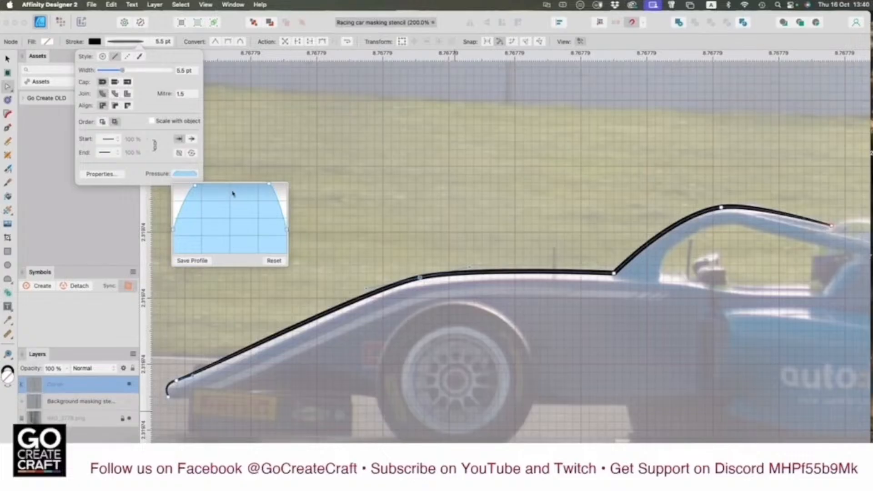
left_click_drag(271, 186, 230, 253)
left_click_drag(265, 197, 263, 185)
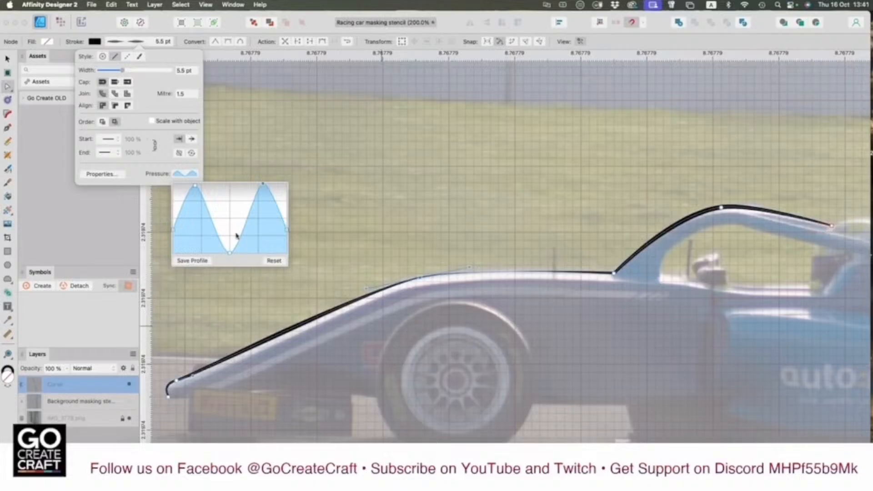
left_click_drag(243, 232, 237, 260)
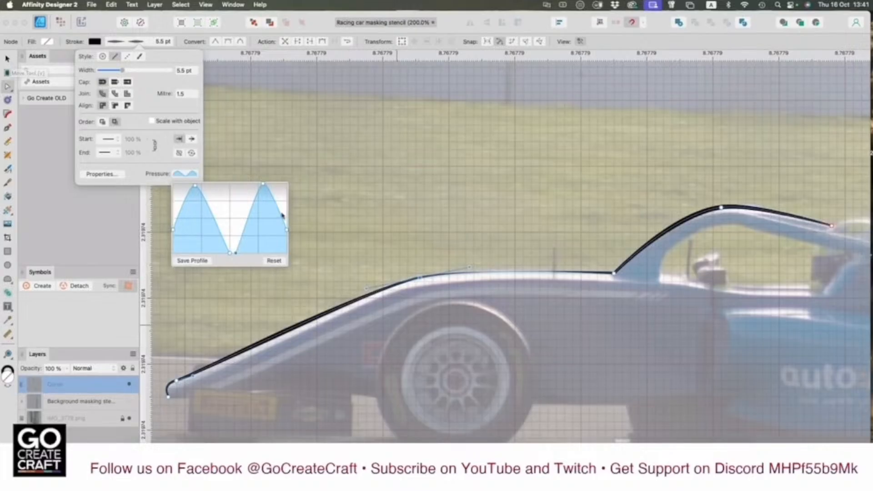
Step: Narrow the pressure profile's middle gap by moving the second peak inward and adding a high point beside the first
scroll(454, 316, "right", 5)
scroll(454, 316, "up", 2)
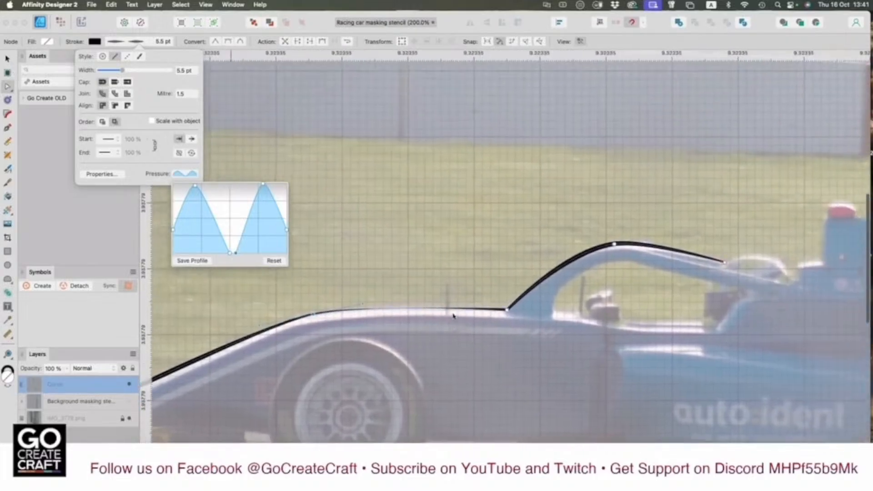
mouse_move(264, 185)
left_mouse_down()
mouse_move(235, 185)
mouse_move(244, 187)
left_mouse_up()
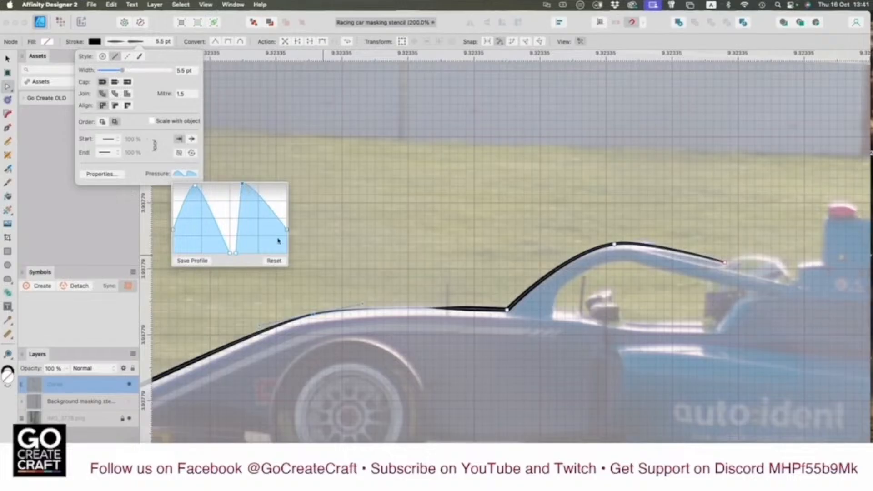
left_click_drag(210, 214, 214, 188)
scroll(288, 359, "left", 5)
scroll(288, 360, "down", 2)
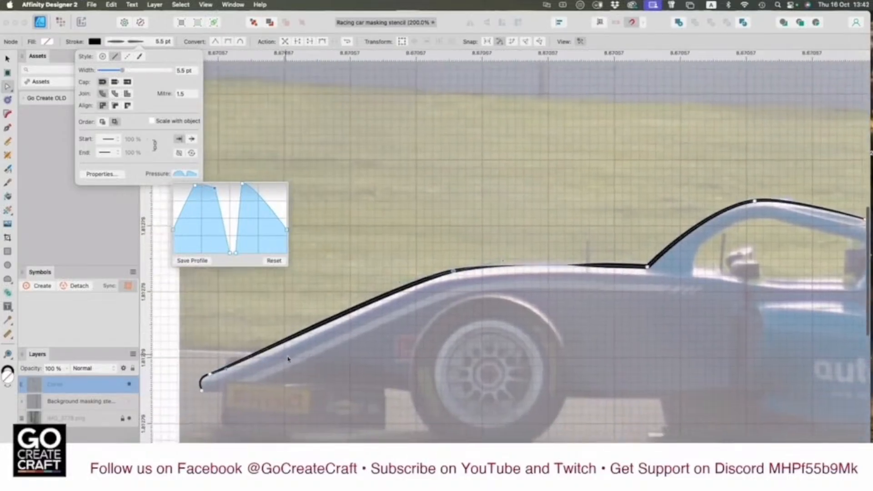
scroll(288, 359, "right", 10)
scroll(288, 359, "up", 2)
scroll(288, 360, "right", 2)
scroll(288, 359, "up", 1)
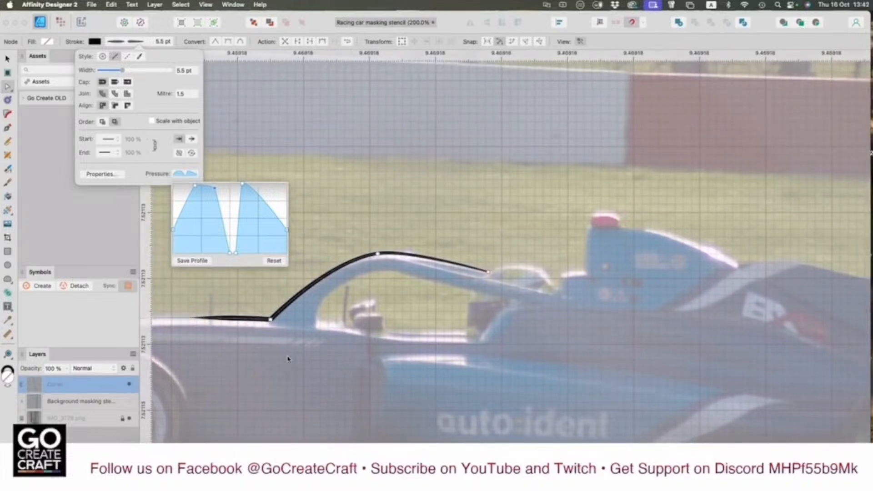
left_click(7, 128)
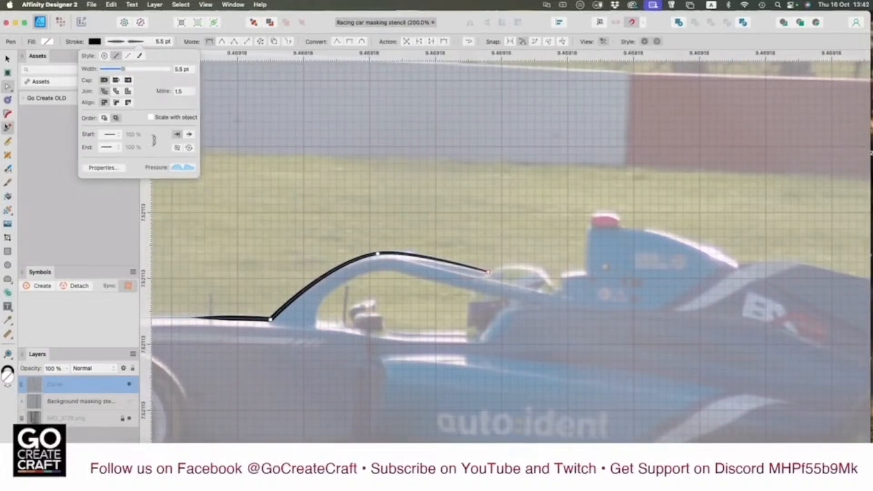
left_click(319, 330)
key("super+z")
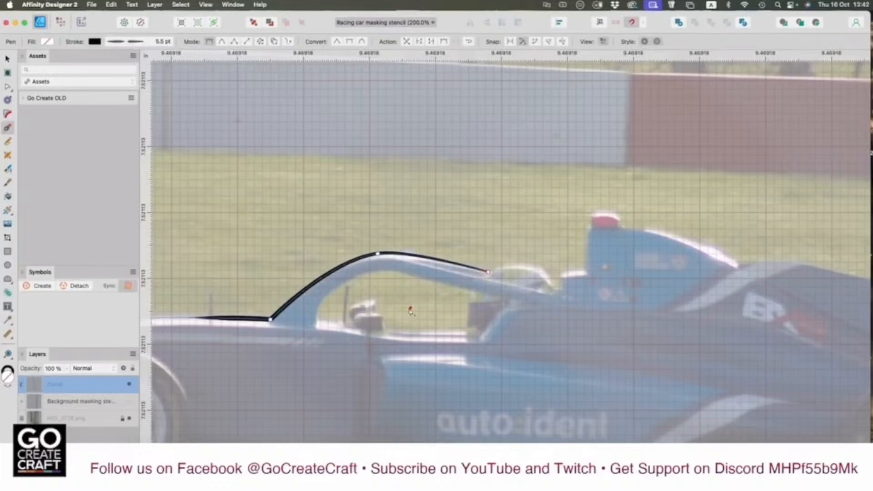
Step: Deselect the outline and trace the cockpit opening with the Pen tool, from the halo's front base under its arch, around the rear, and forward to the mirror
key("v")
left_click(409, 310)
key("p")
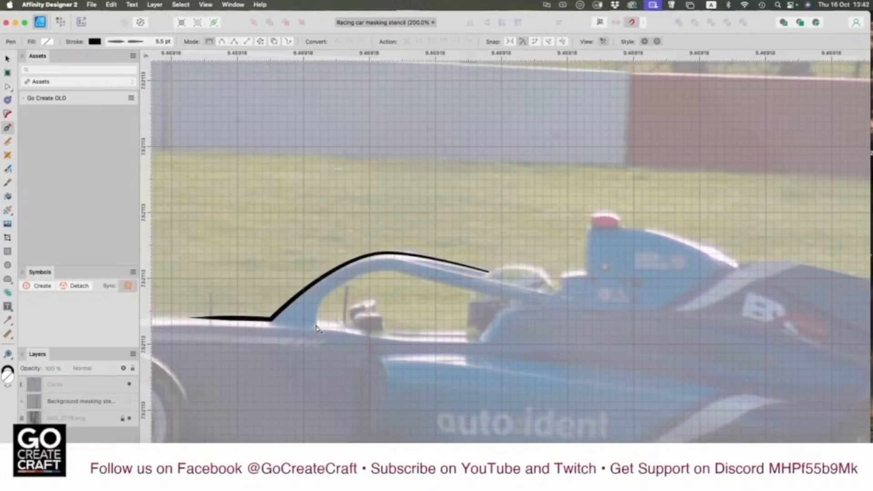
left_click(317, 327)
mouse_move(329, 295)
left_mouse_down()
mouse_move(345, 283)
mouse_move(412, 274)
left_mouse_up()
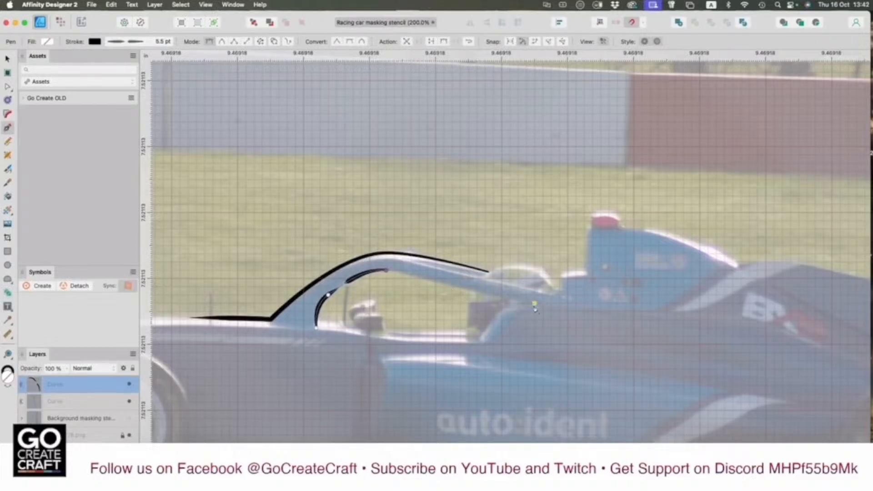
left_click(535, 304)
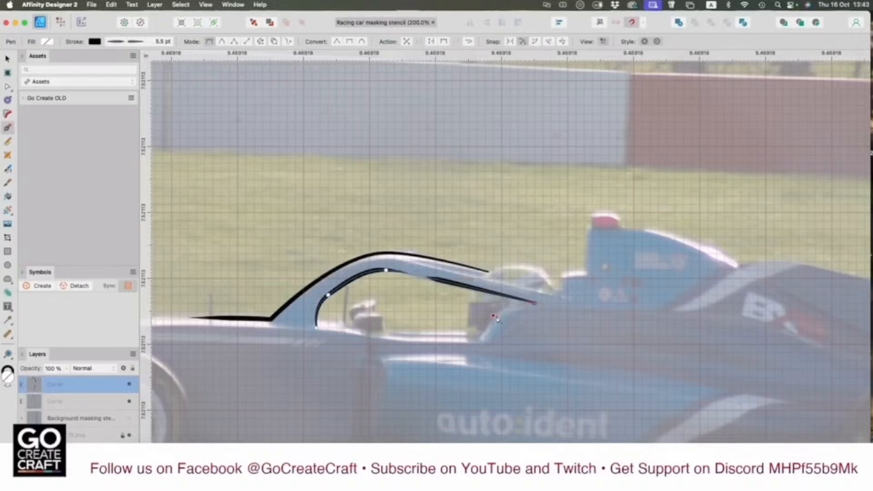
left_click_drag(499, 320, 485, 341)
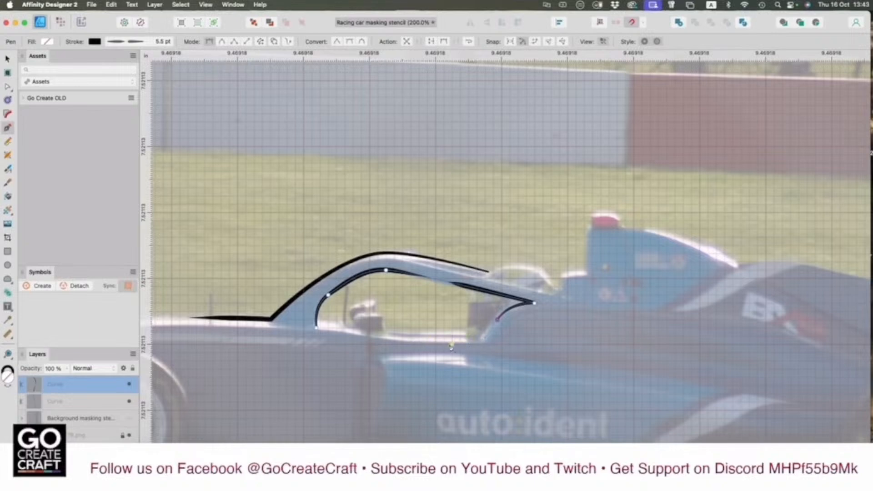
left_click_drag(449, 346, 418, 345)
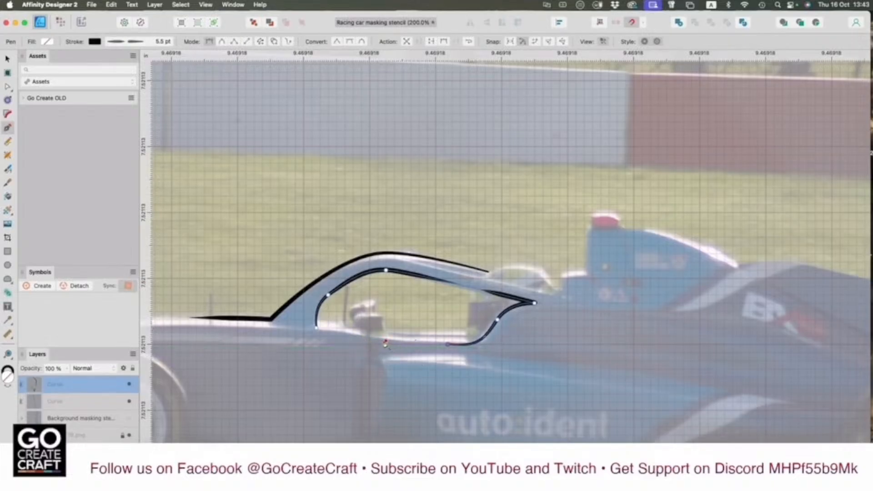
left_click(379, 341)
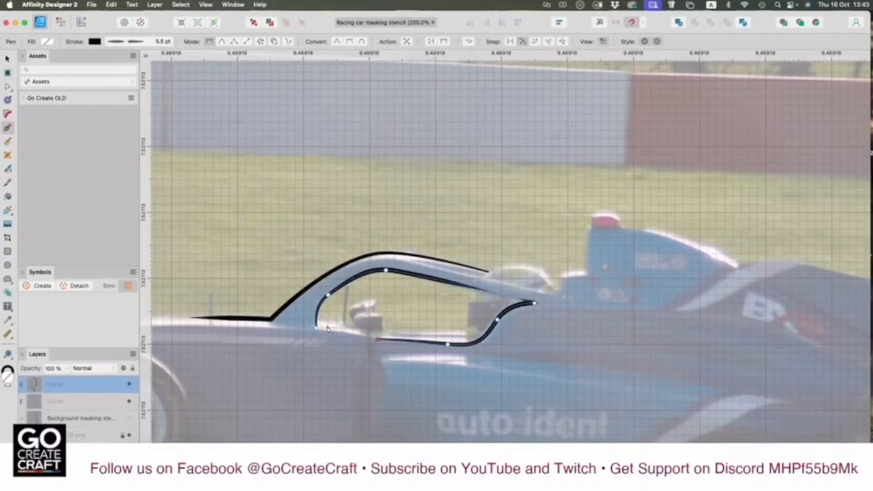
Step: Draw a short line from the halo's front base toward the mirror and join it to the cockpit opening curve
key("v")
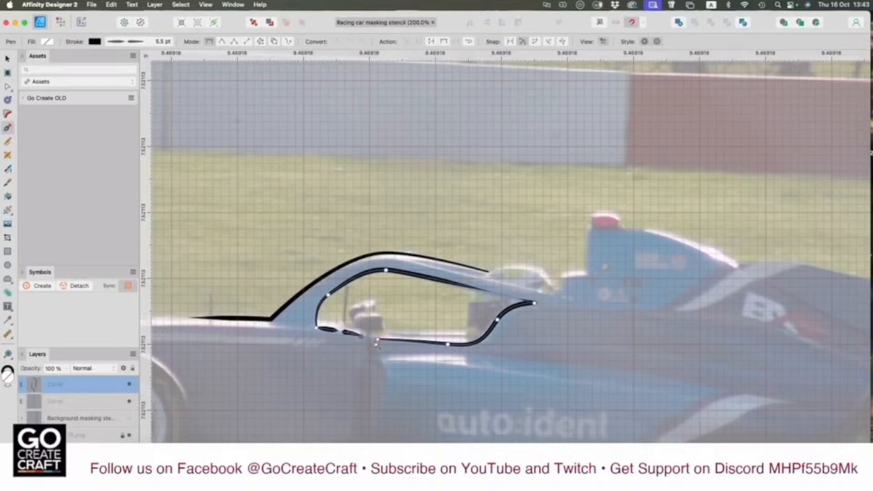
left_click(377, 341)
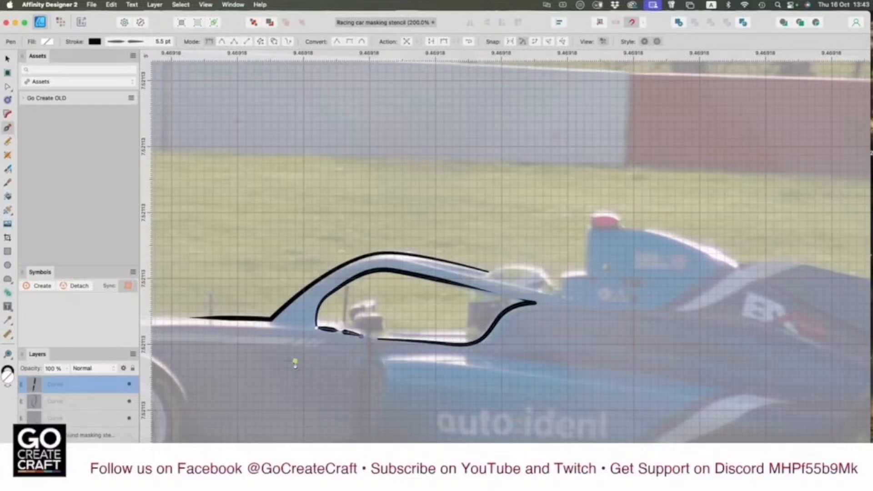
key("a")
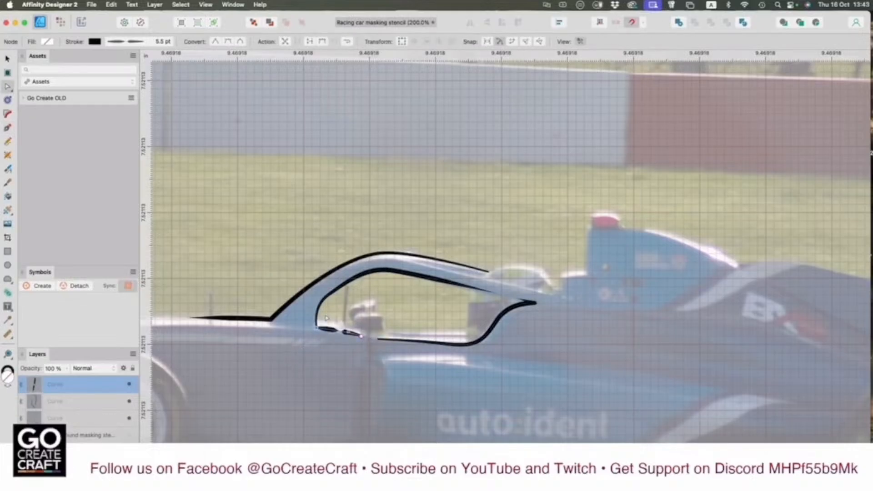
left_click(320, 311)
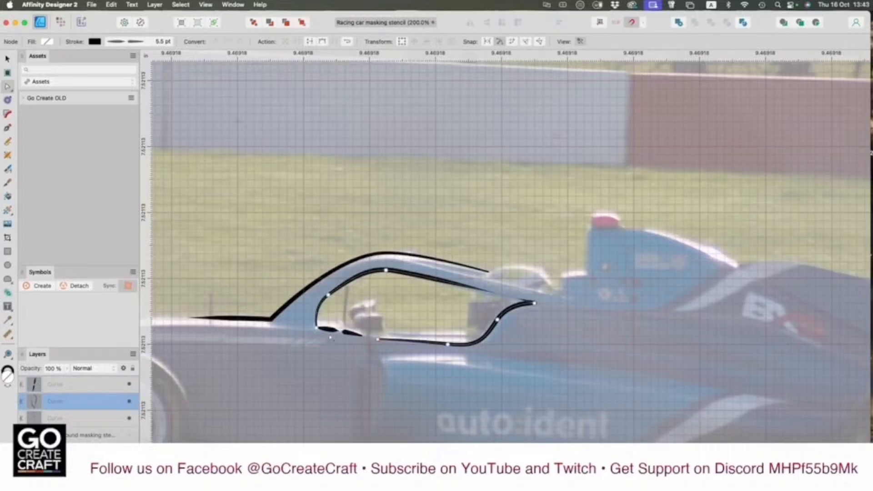
left_click(331, 338, "shift")
left_click(321, 318)
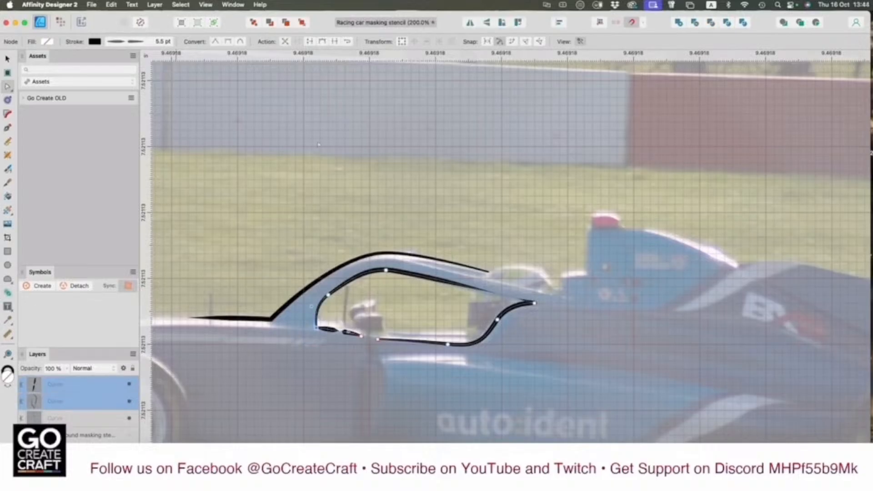
left_click(335, 42)
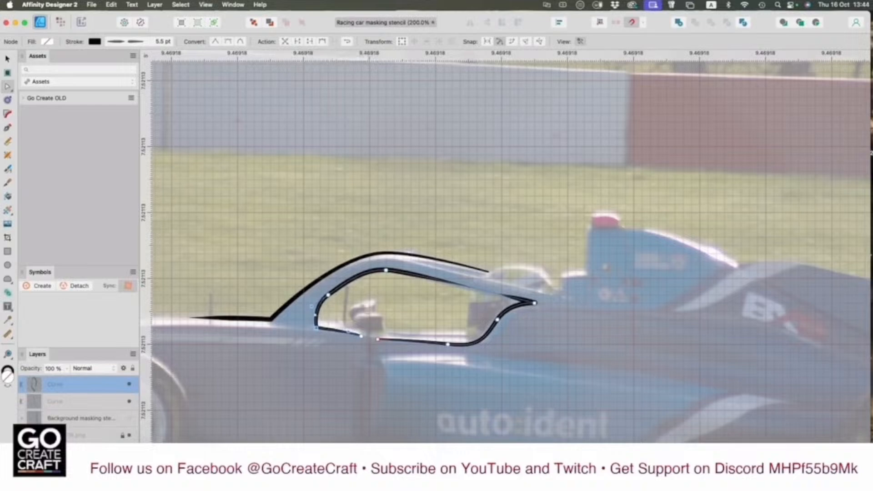
Step: Adjust the cockpit curve's pressure profile by lowering both inner shoulders and adding a second-side peak, then nudge the segment under the halo
left_click(142, 41)
left_click(181, 175)
left_click_drag(215, 188, 212, 199)
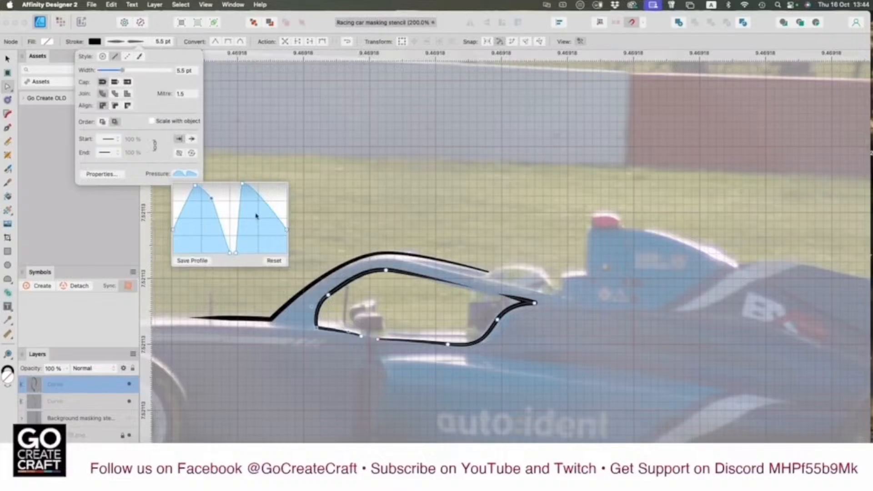
mouse_move(243, 185)
left_mouse_down()
mouse_move(259, 185)
mouse_move(241, 197)
left_mouse_up()
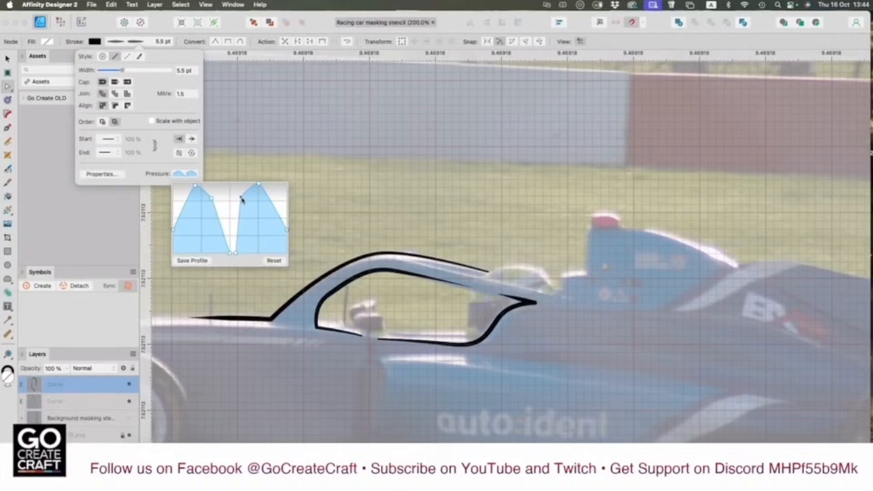
left_click(11, 92)
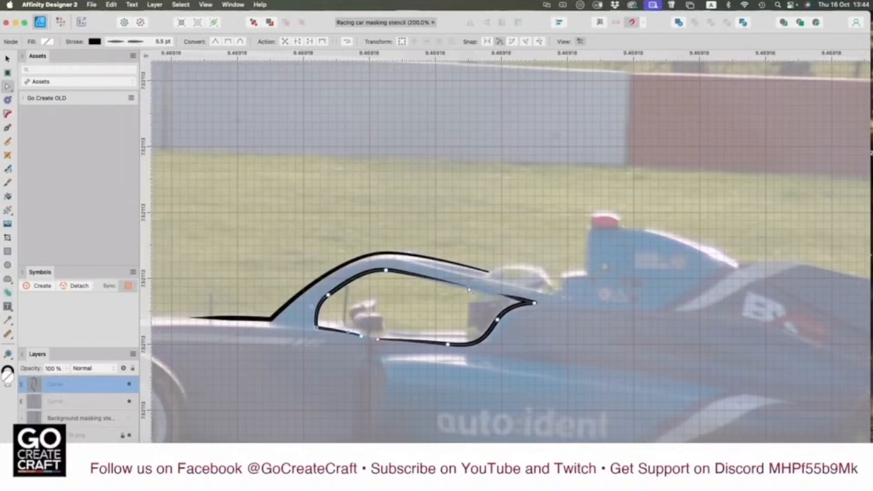
left_click_drag(469, 289, 469, 290)
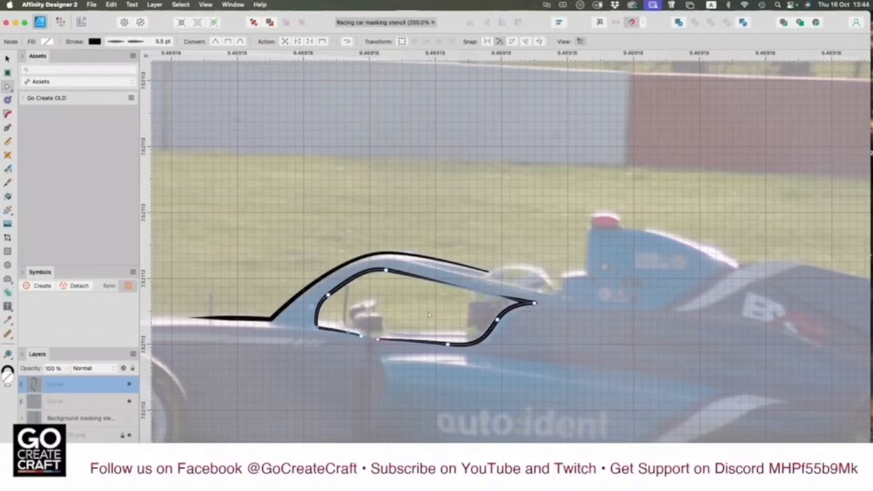
Step: Draw a separate Pen curve along the side of the halo, from just behind its peak back to the engine cover
key("p")
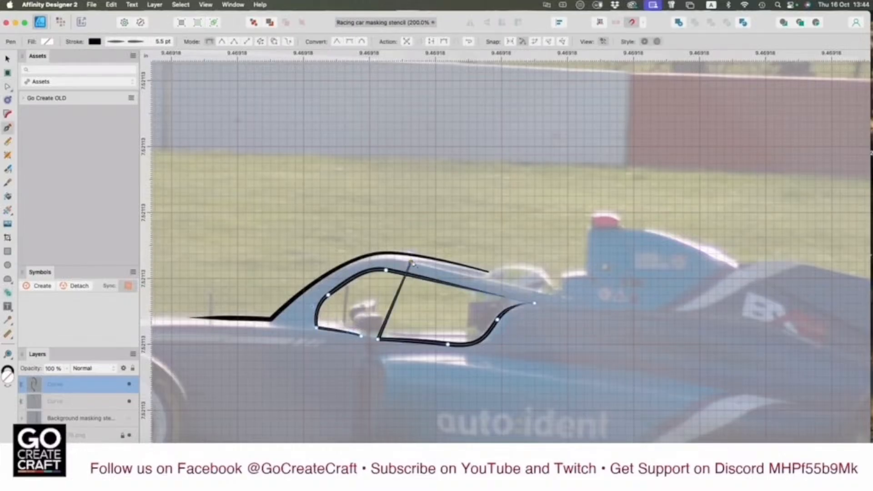
key("v")
left_click(413, 262)
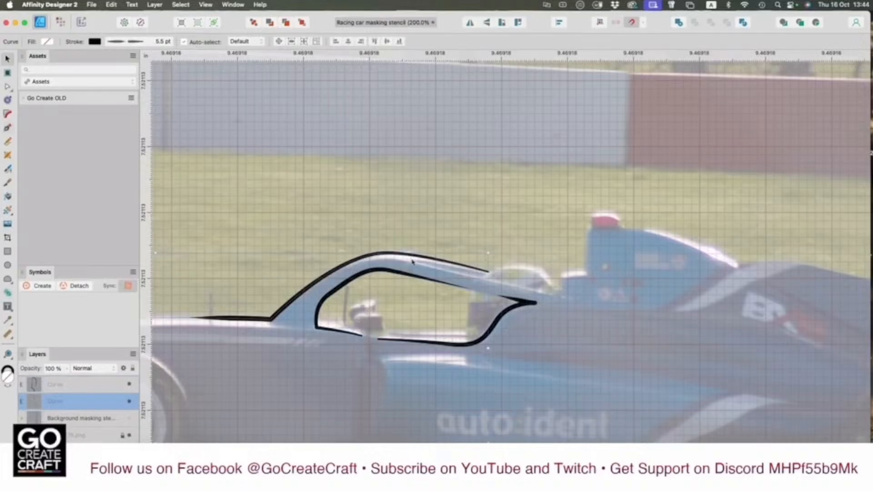
key("p")
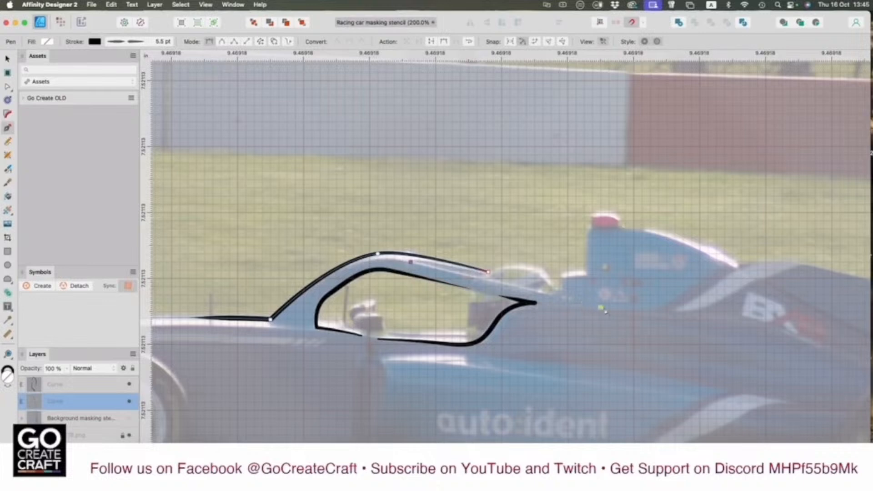
left_click(601, 303)
left_click_drag(628, 311, 634, 304)
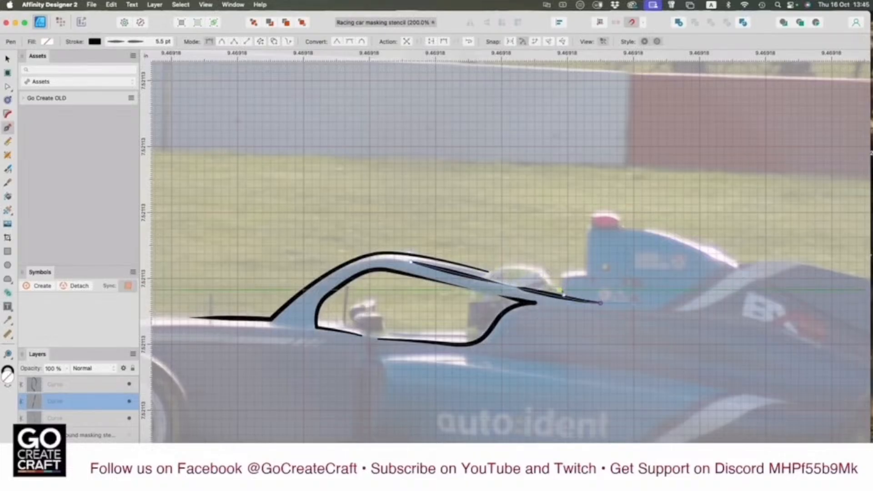
Step: Trace the helmet dome above the halo with a new Pen curve, bend its segments round, and select the curve's upper rear node
key("Escape")
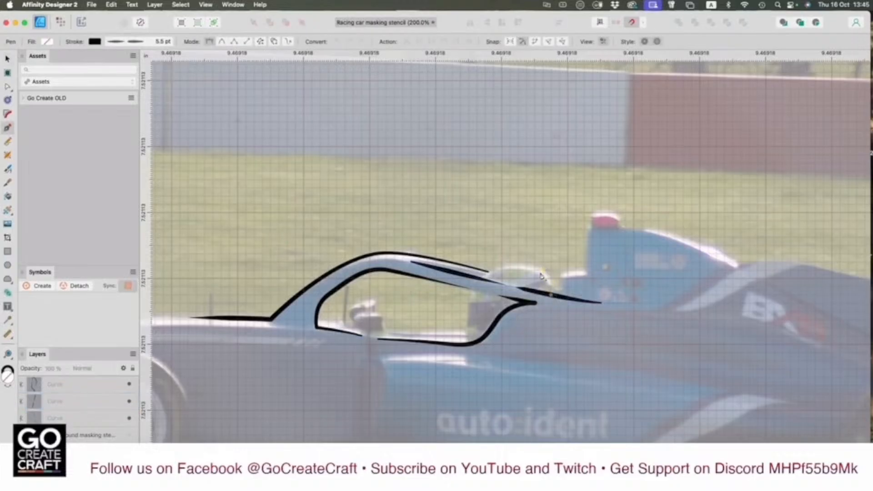
left_click(551, 295)
left_click(539, 270)
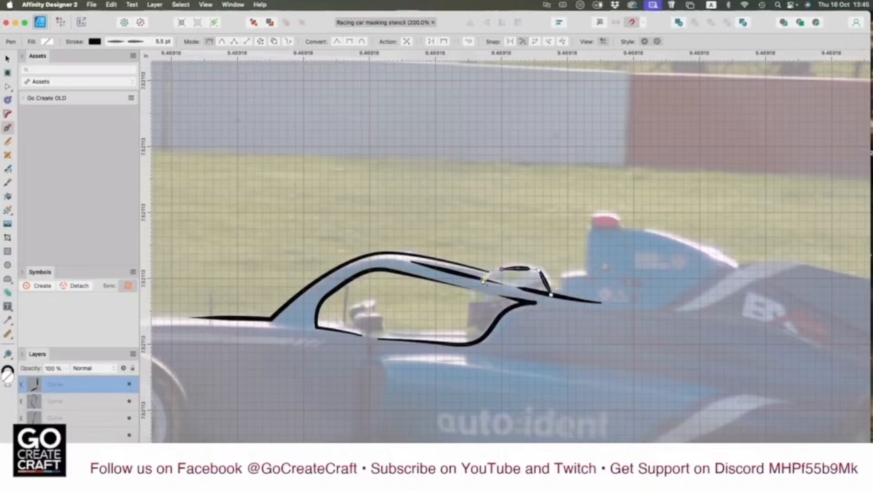
left_click(500, 269)
key("a")
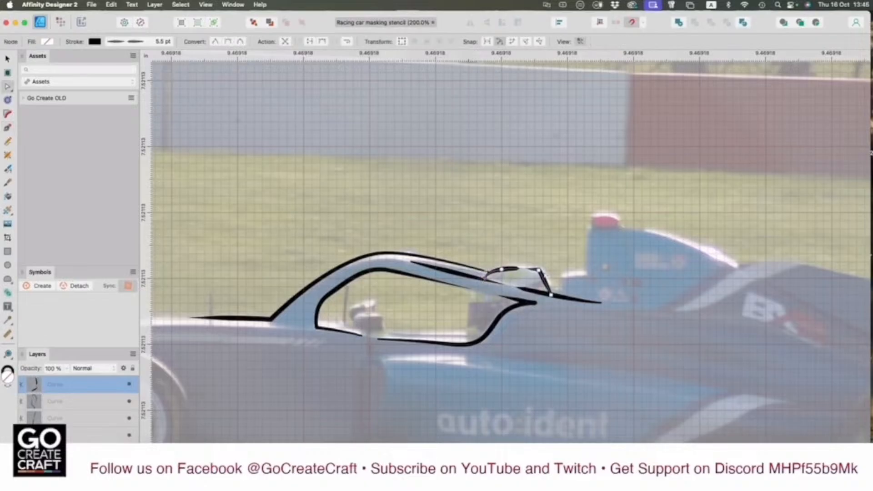
left_click_drag(545, 282, 518, 267)
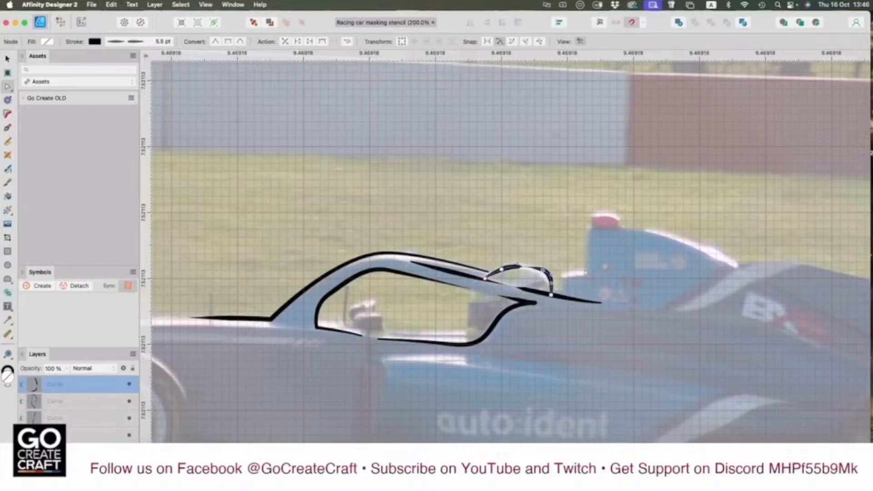
left_click(574, 294)
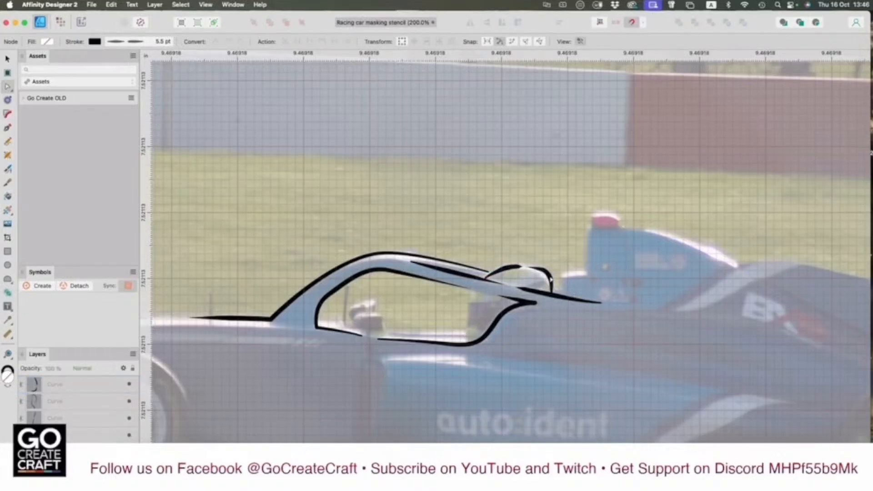
left_click(550, 278)
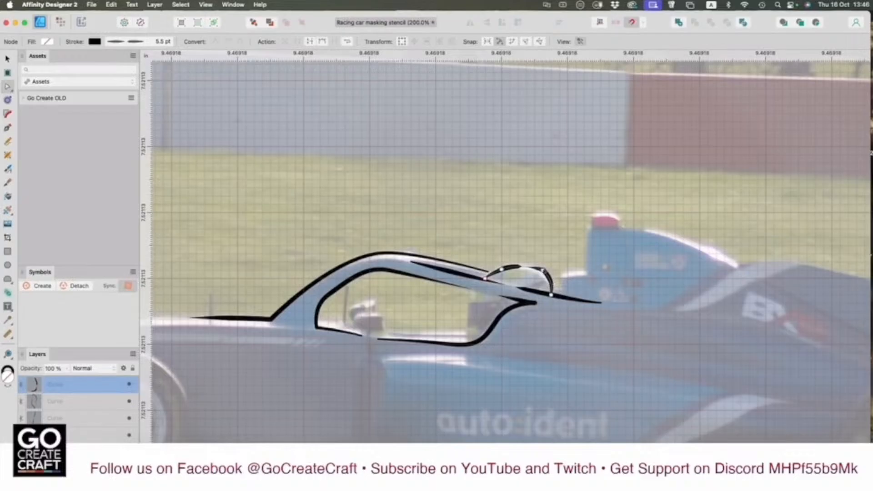
left_click(543, 271)
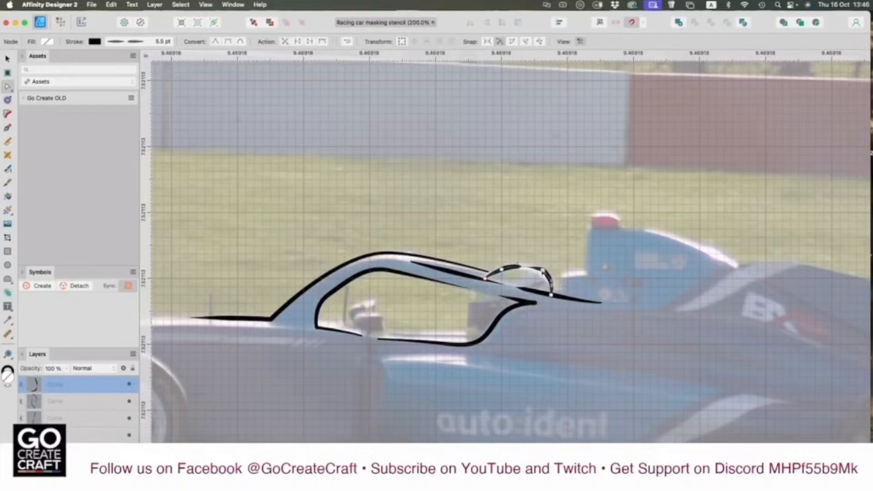
Step: Adjust the helmet curve's pressure profile by widening the central gap and moving the second peak lower and further toward the end
left_click(135, 41)
left_click(185, 175)
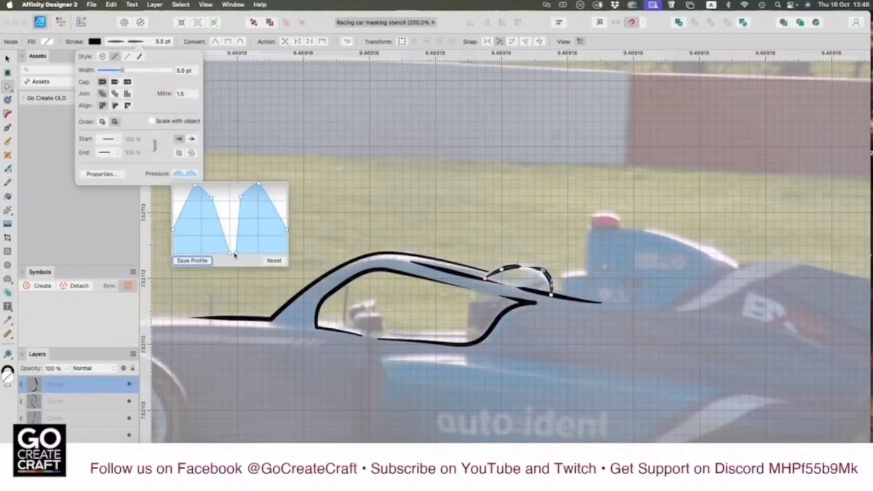
mouse_move(229, 252)
left_mouse_down()
mouse_move(220, 256)
mouse_move(235, 261)
mouse_move(241, 253)
left_mouse_up()
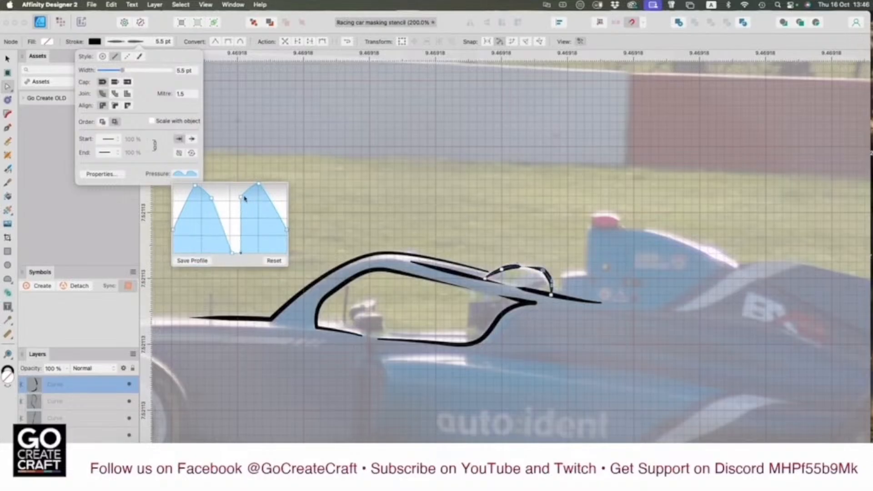
left_click_drag(241, 196, 269, 210)
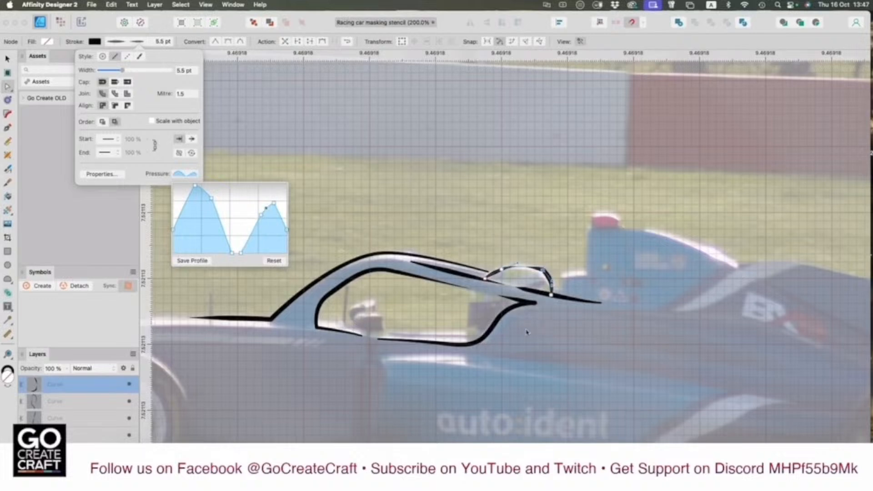
left_click(488, 337)
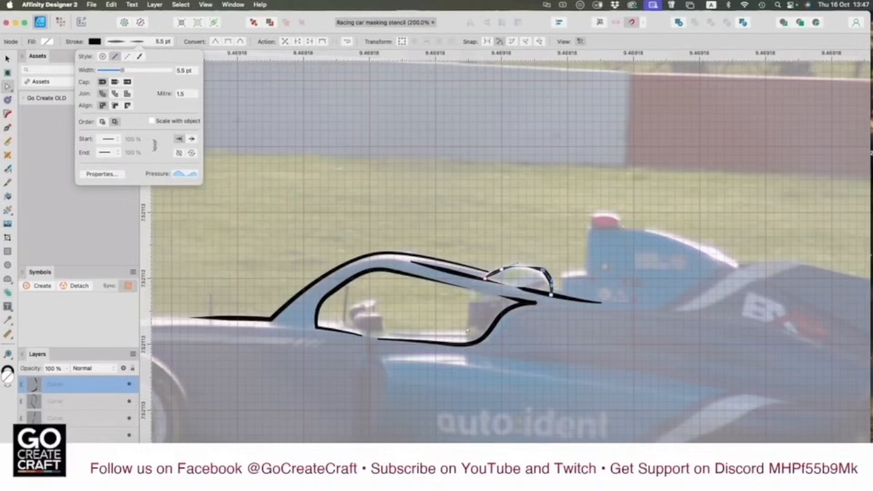
Step: Draw a Pen curve inside the cockpit opening, from its lower rear corner up to the underside of the halo
key("p")
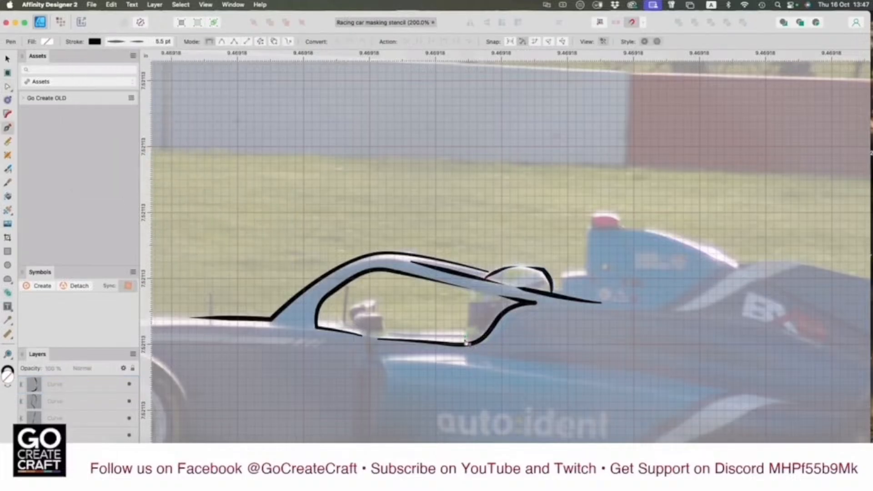
left_click(465, 340)
left_click_drag(473, 289, 481, 282)
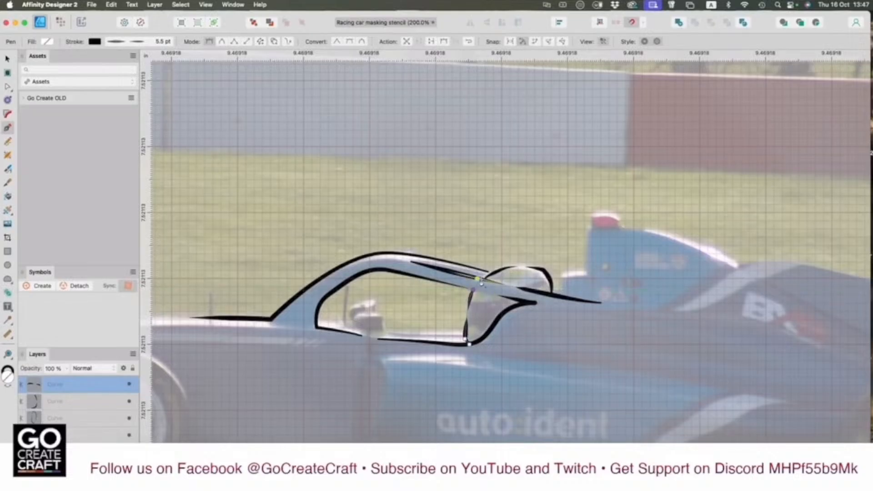
Step: Reset the inner cockpit curve's pressure profile, taper both ends to almost nothing with one peak nearer the start, and deselect it
left_click(150, 42)
left_click(190, 173)
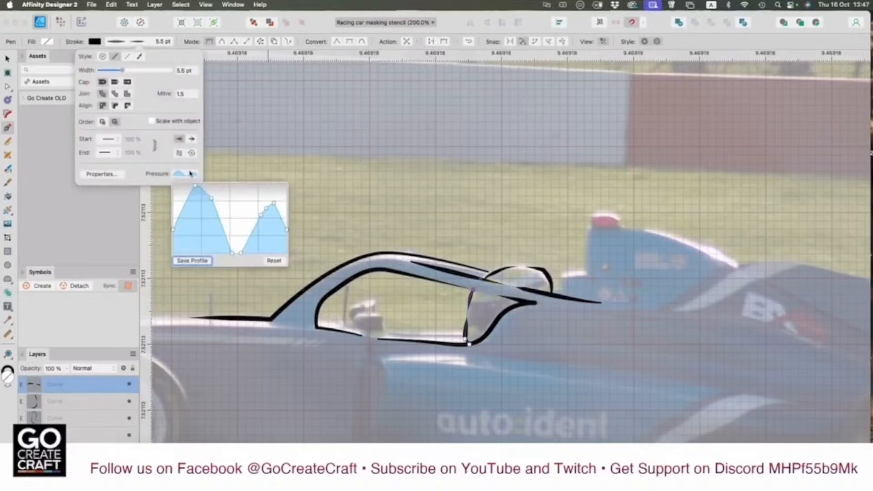
left_click(274, 261)
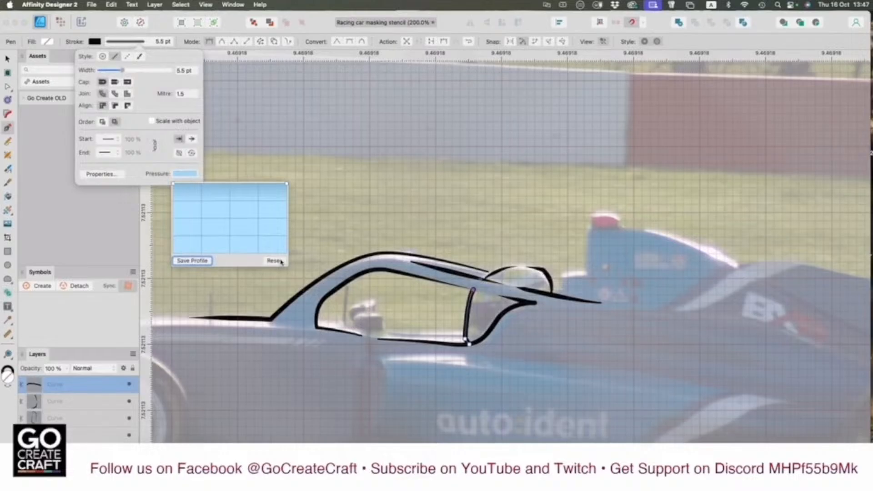
mouse_move(287, 184)
left_mouse_down()
mouse_move(275, 261)
mouse_move(278, 252)
mouse_move(231, 177)
left_mouse_up()
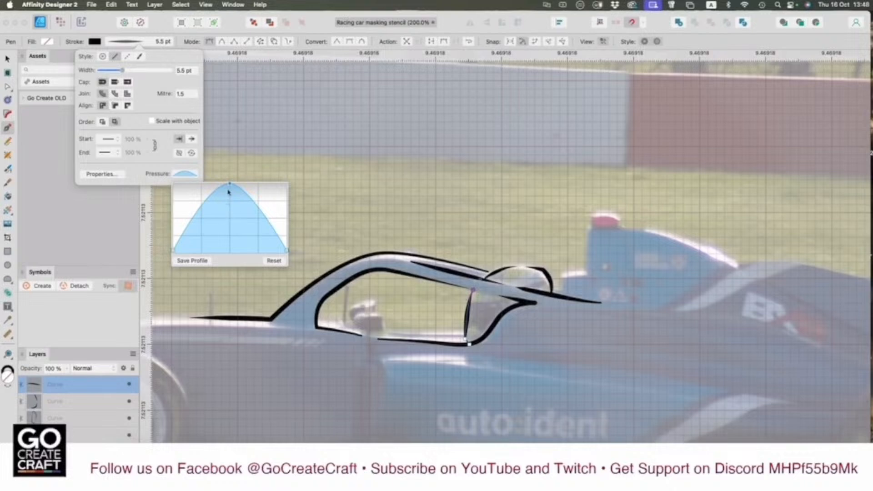
left_click_drag(230, 185, 208, 185)
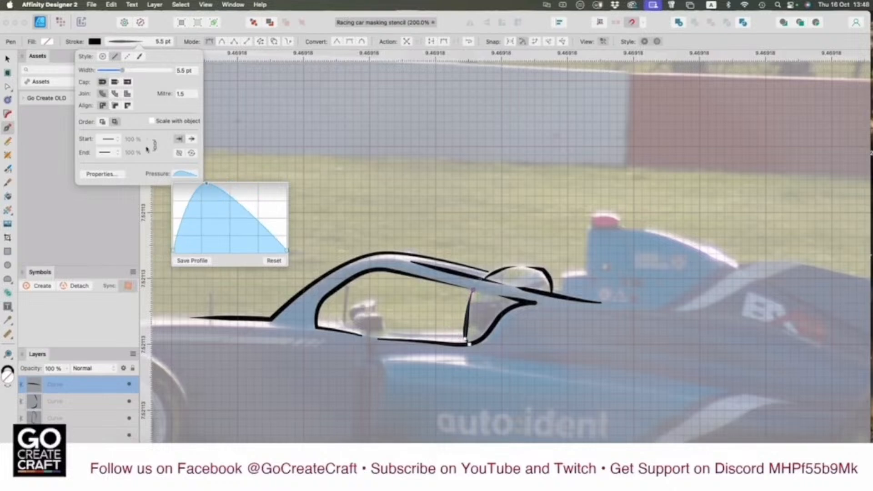
left_click(9, 60)
left_click(302, 250)
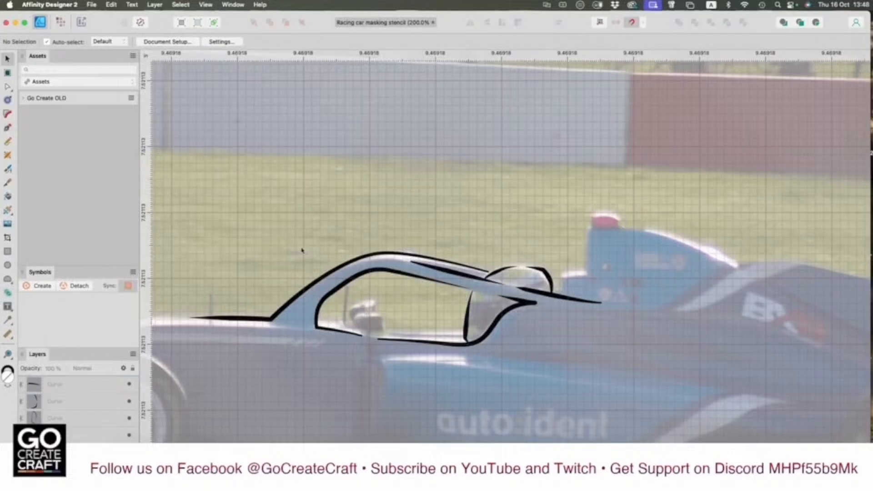
Step: Draw a short Pen curve just beneath the halo in the cockpit's rear area, keep its tapered pressure profile, and deselect it
key("p")
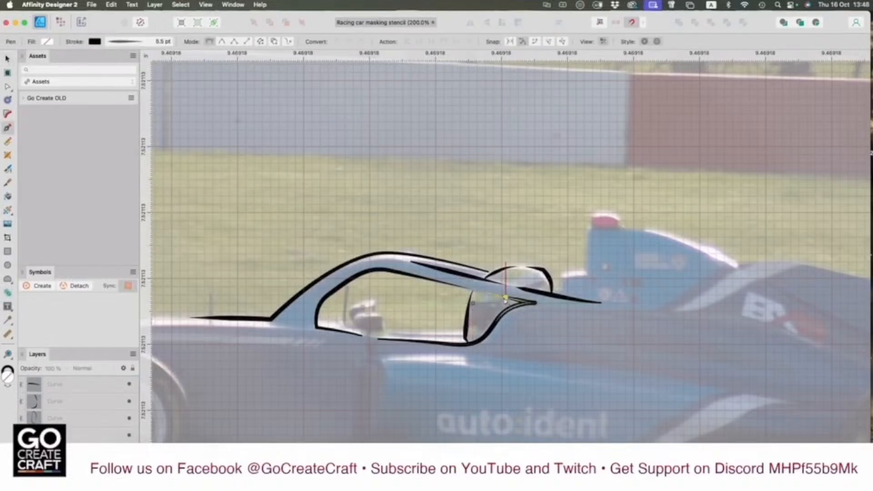
left_click_drag(506, 297, 512, 295)
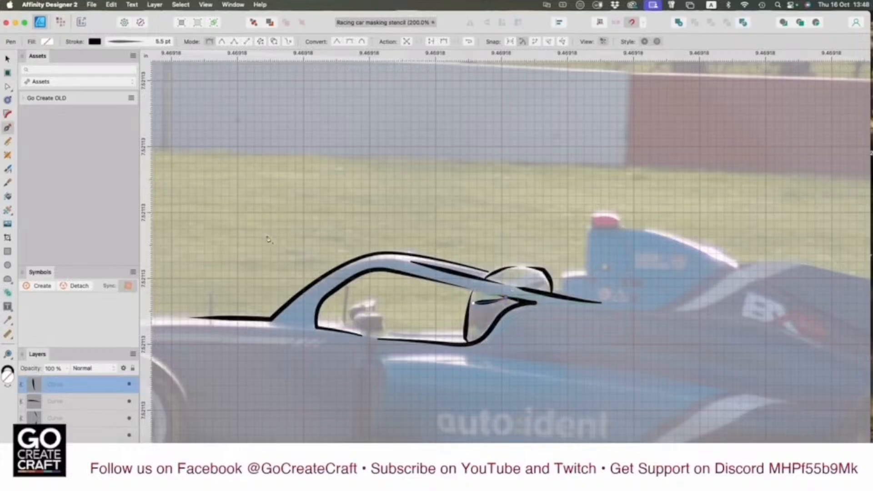
left_click(151, 41)
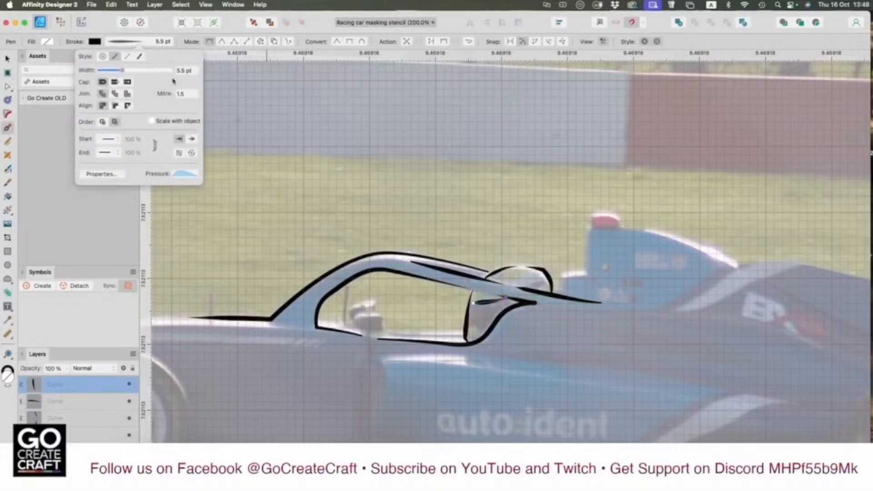
left_click(180, 174)
left_click(181, 174)
left_click(467, 44)
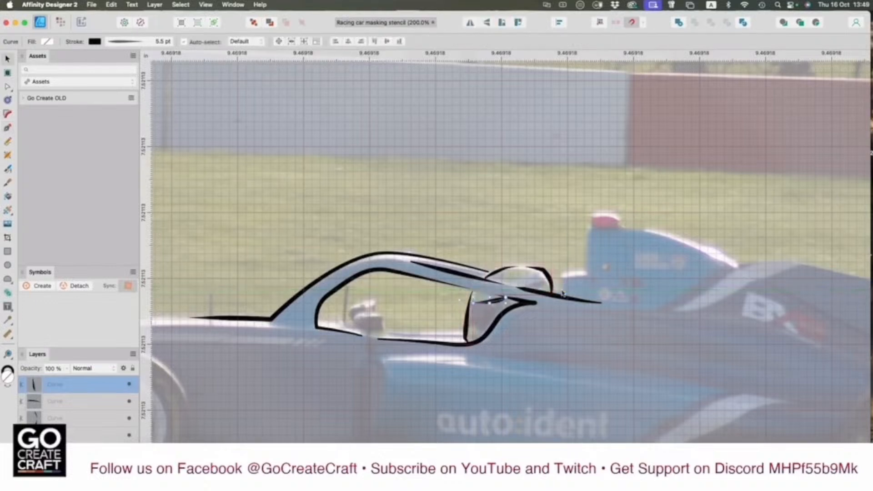
key("Escape")
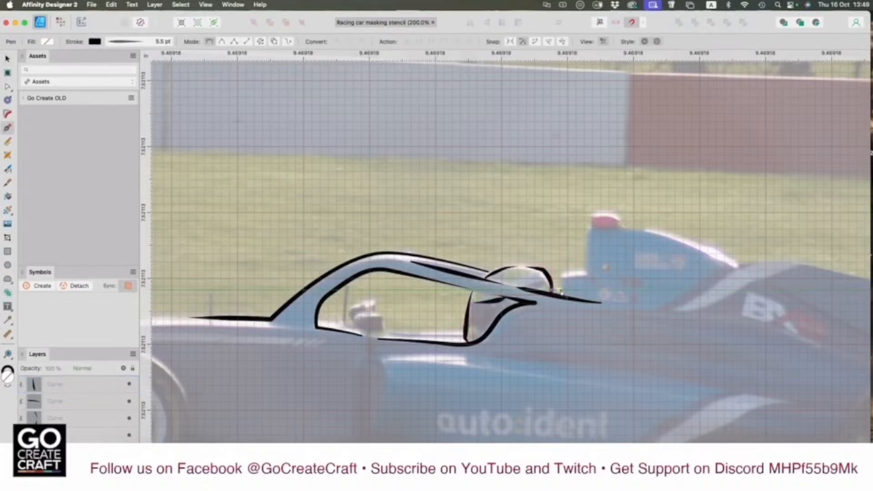
Step: Trace the engine cover with the Pen tool from behind the helmet, up the air intake's front edge, and back along its sloping top
left_click(551, 290)
left_click(559, 290)
left_click(560, 274)
left_click(585, 272)
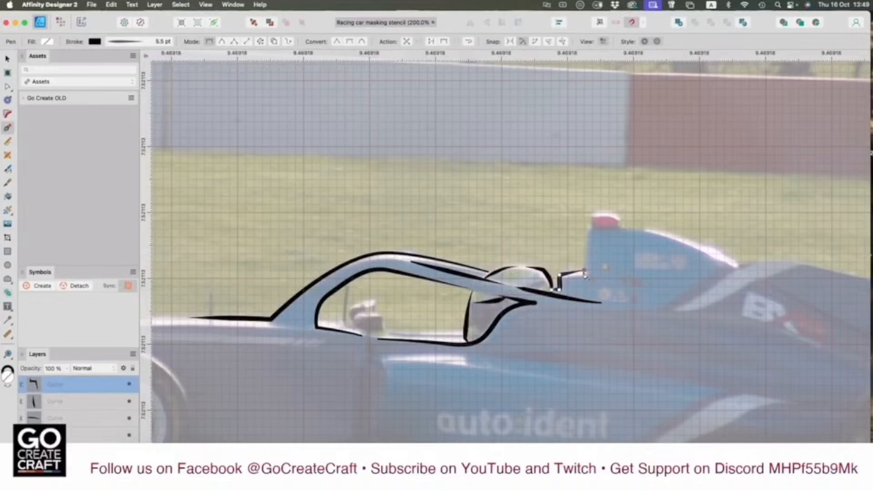
left_click(588, 228)
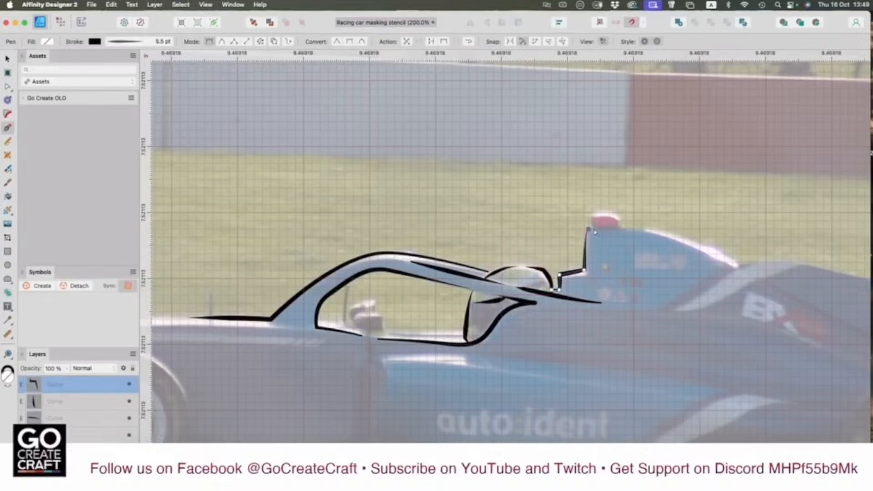
left_click(675, 237)
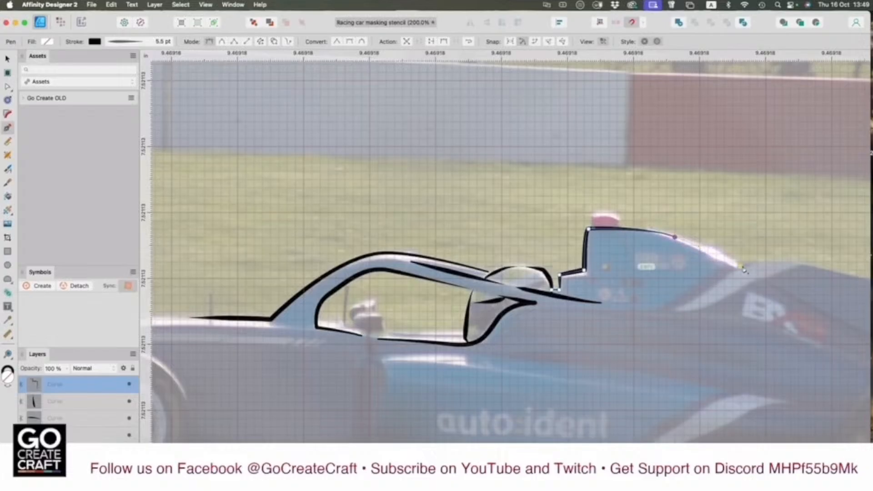
left_click(741, 265)
scroll(742, 268, "right", 10)
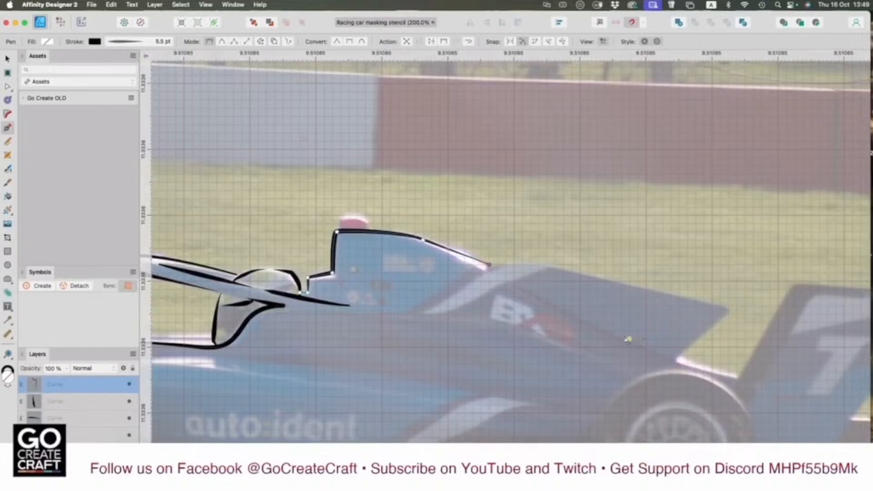
key("Escape")
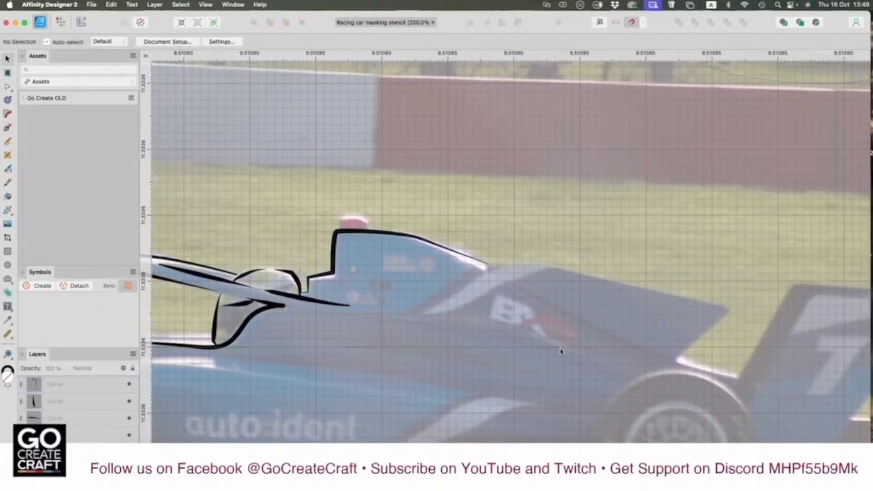
Step: Trace the rear bodywork from above the rear wheel to the tail point and forward to the engine cover, then straighten the tail edge
left_click(678, 364)
left_click_drag(696, 339, 733, 317)
left_click(729, 311)
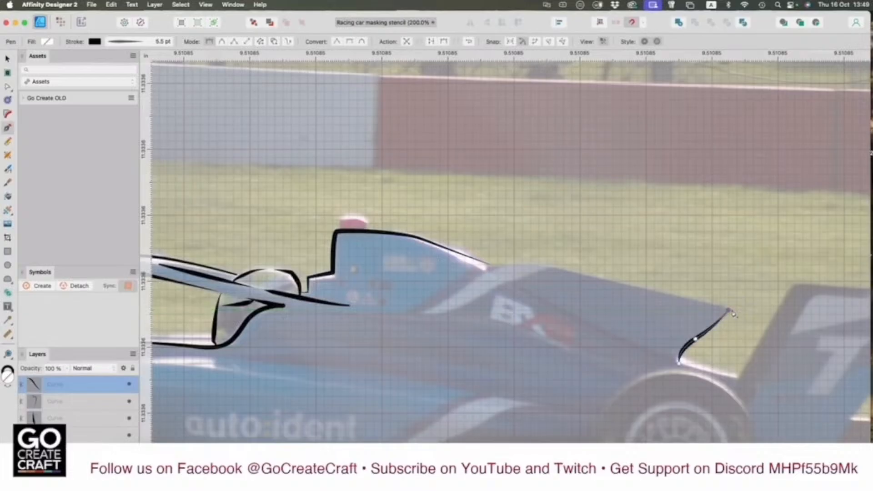
left_click(552, 265)
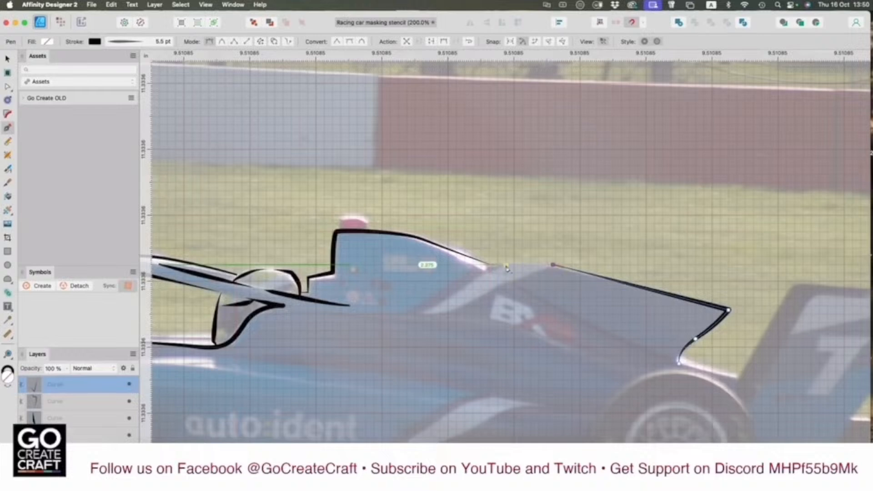
left_click(498, 265)
key("a")
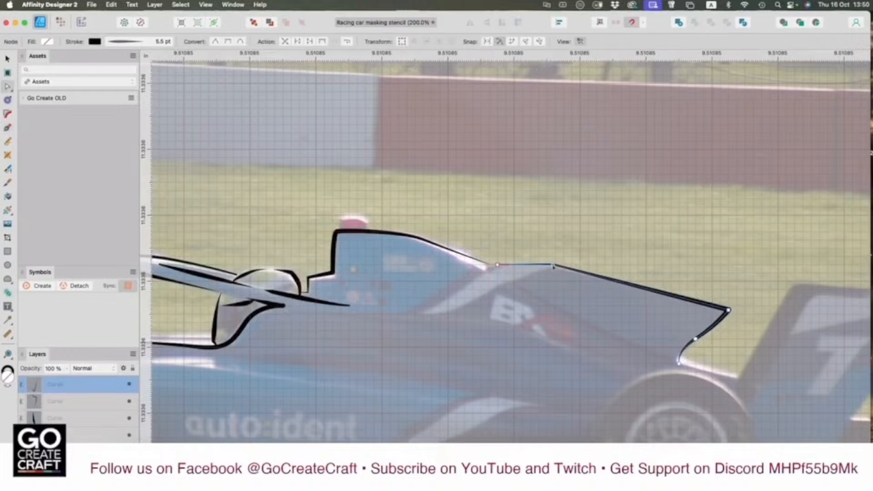
left_click(322, 42)
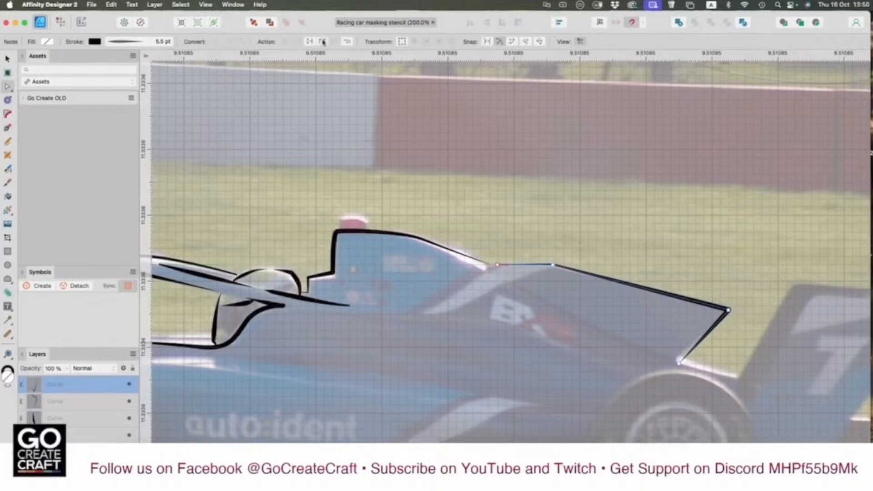
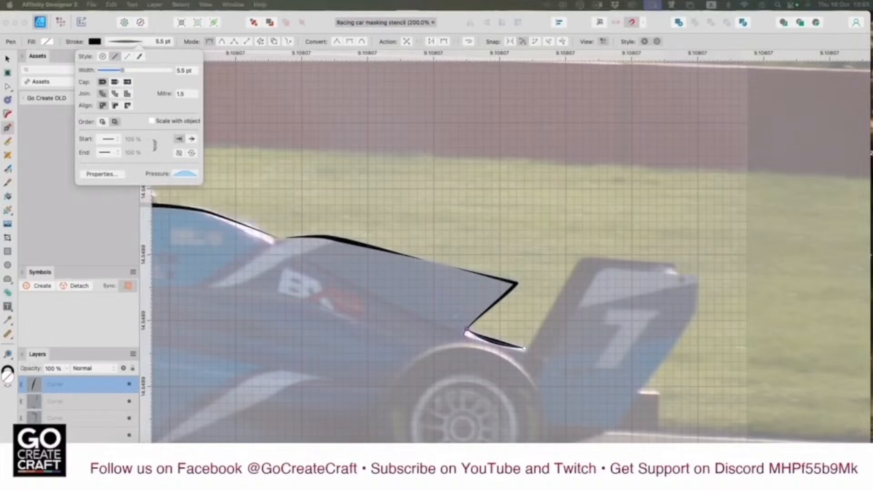
left_click(674, 265)
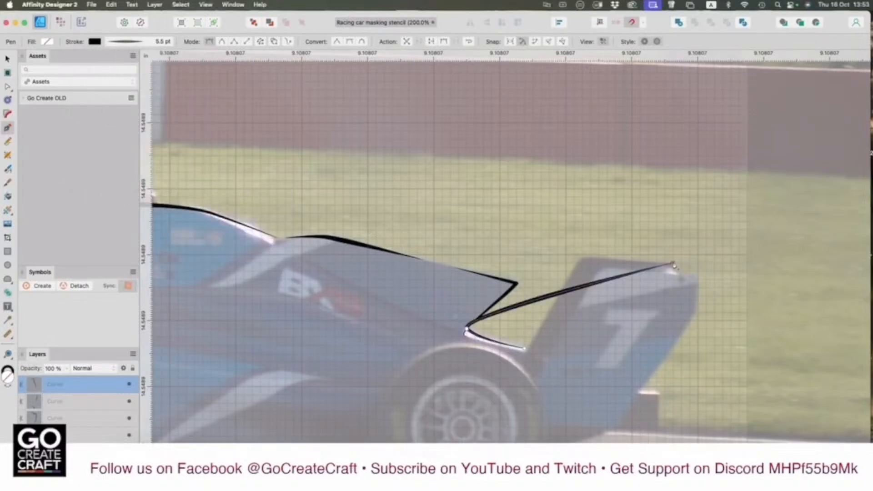
key("super+z")
key("Escape")
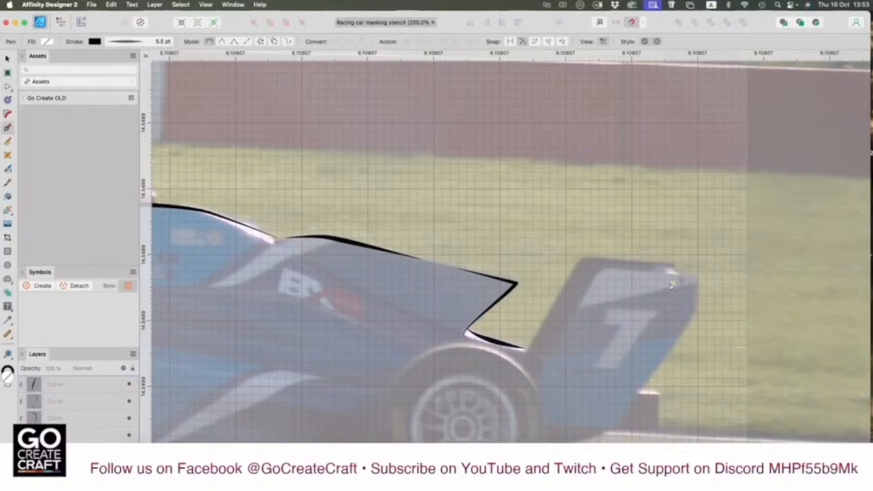
Step: Trace the rear wing's far edge with the Pen tool along its top and down to the bodywork, refine its corner and end nodes, and deselect it
left_click(674, 266)
mouse_move(670, 265)
left_mouse_down()
mouse_move(592, 258)
mouse_move(562, 287)
left_mouse_up()
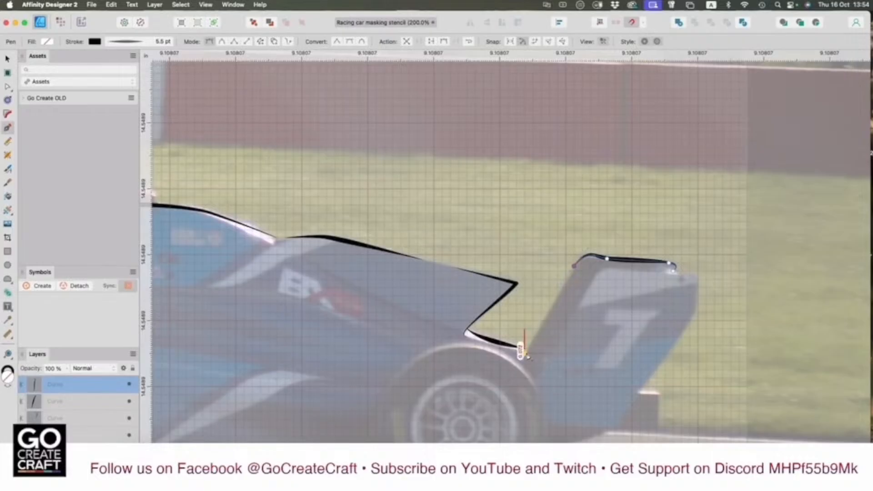
left_click(526, 352)
key("a")
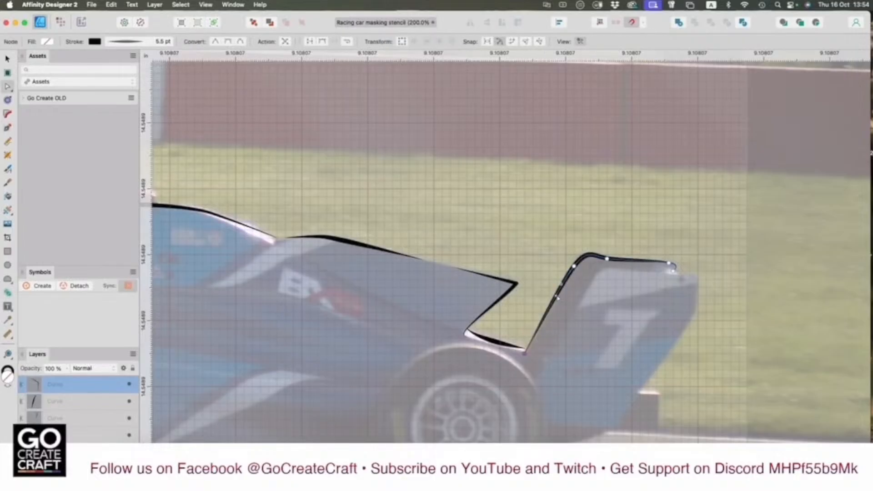
left_click_drag(557, 297, 558, 299)
left_click_drag(574, 267, 574, 274)
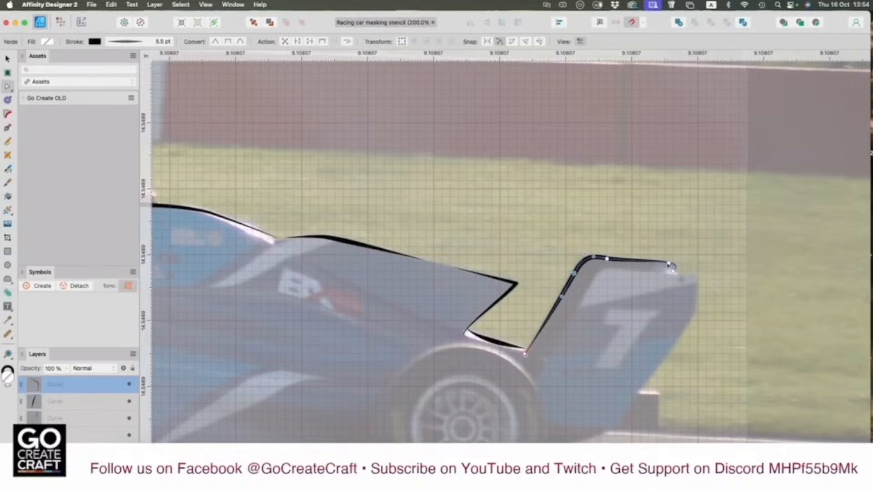
left_click_drag(668, 264, 665, 263)
scroll(626, 304, "down", 5)
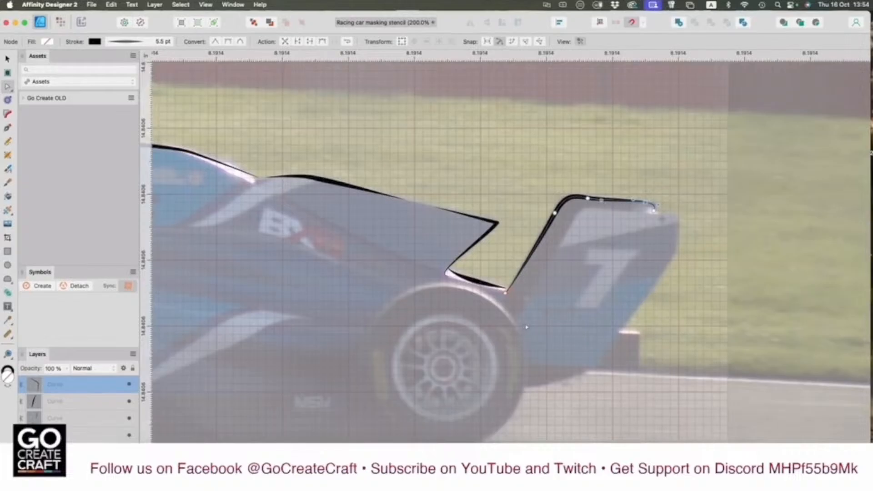
left_click(526, 327)
Step: Trace the rear wing's near endplate with the Pen tool, from above the wheel over the top, down the trailing edge and along the base
key("p")
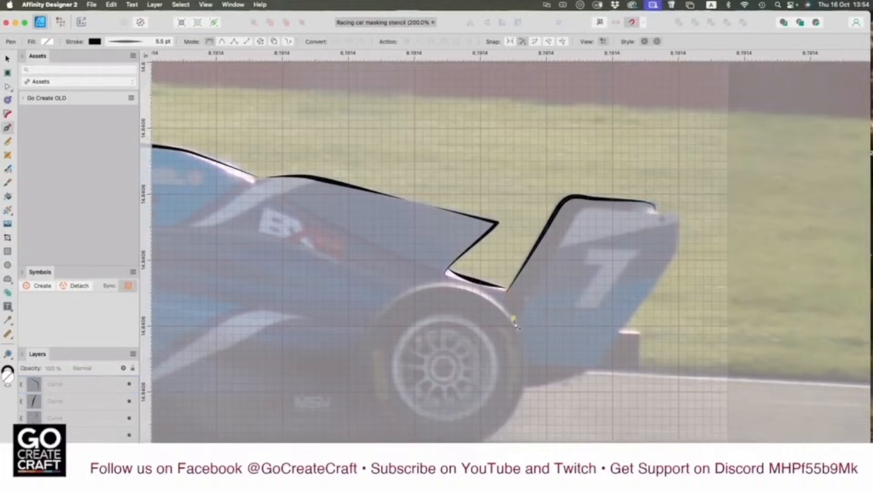
left_click(579, 214)
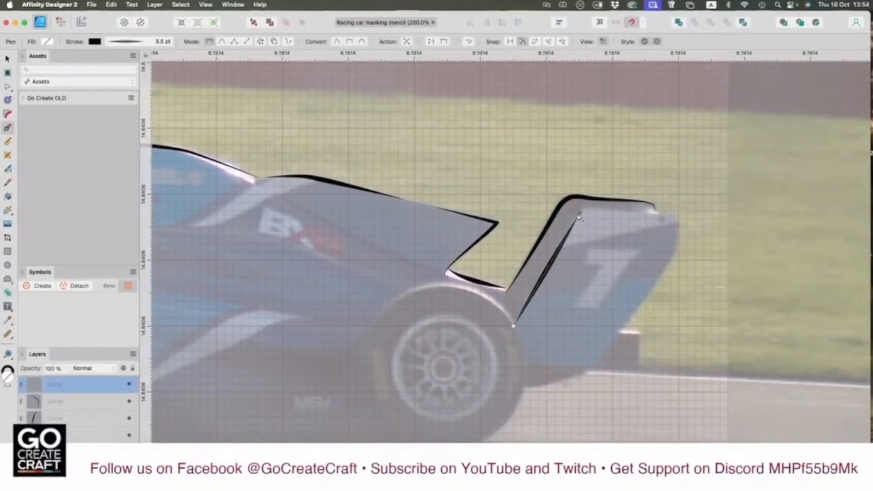
left_click_drag(580, 214, 596, 211)
left_click(663, 213)
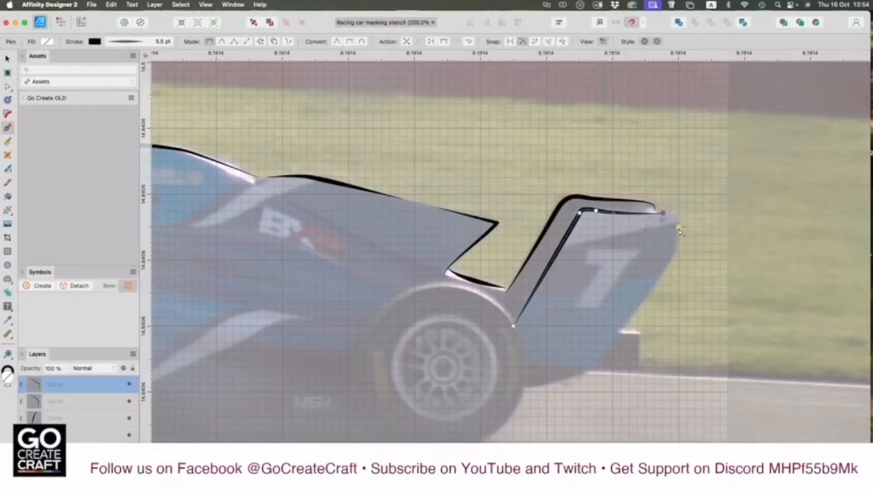
left_click_drag(679, 227, 679, 248)
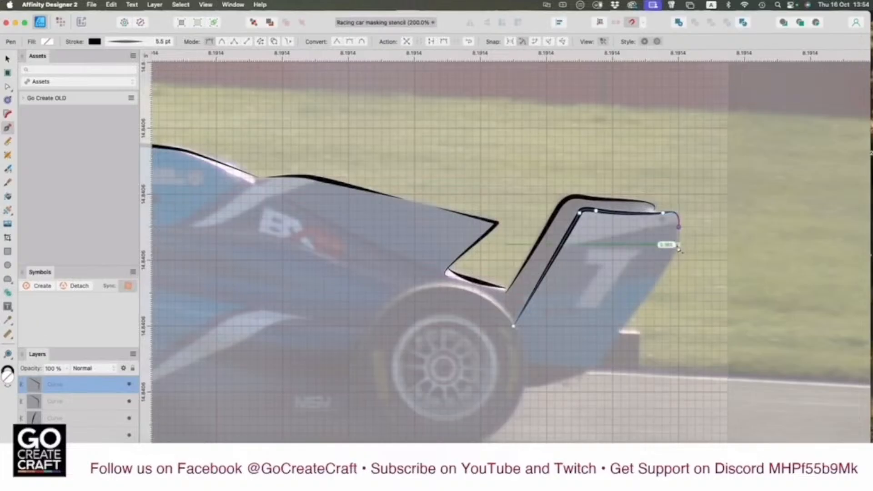
left_click(676, 252)
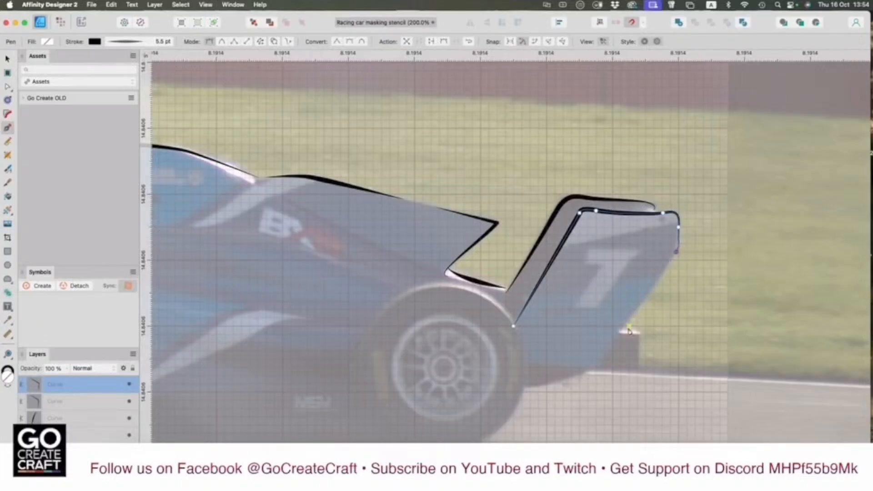
left_click(596, 367)
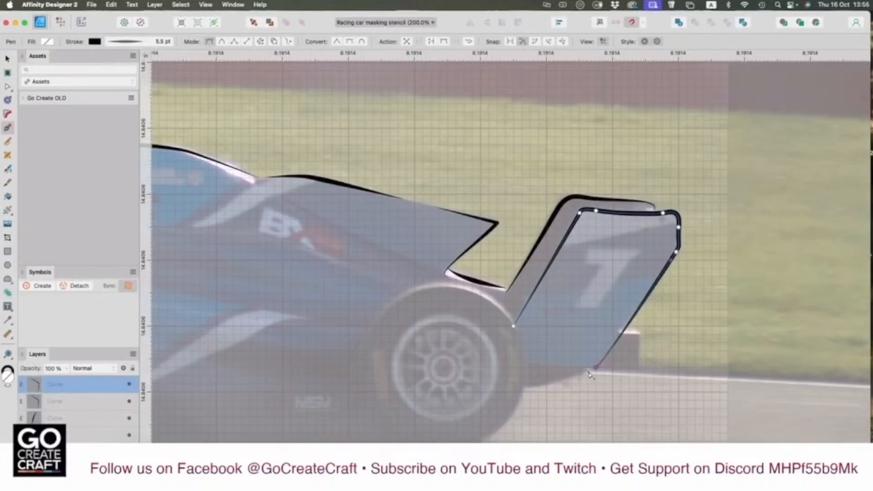
left_click(531, 367)
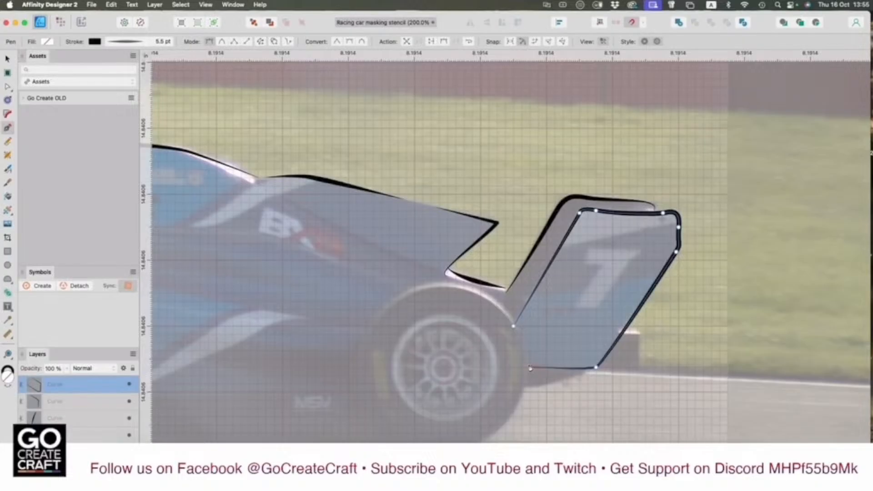
Step: Adjust the endplate outline's nodes and segments to round its trailing corner and straighten the lower edges, and deselect it
key("a")
left_click_drag(622, 335, 619, 335)
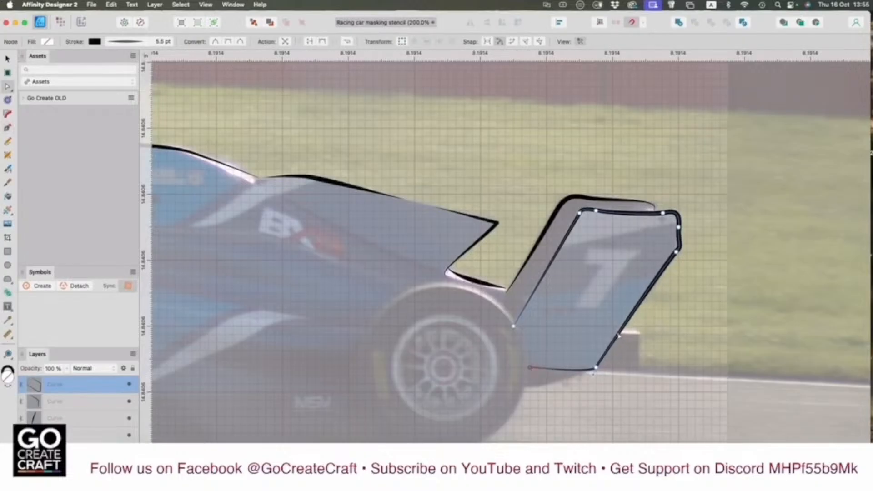
left_click_drag(676, 252, 656, 285)
left_click_drag(560, 373, 559, 370)
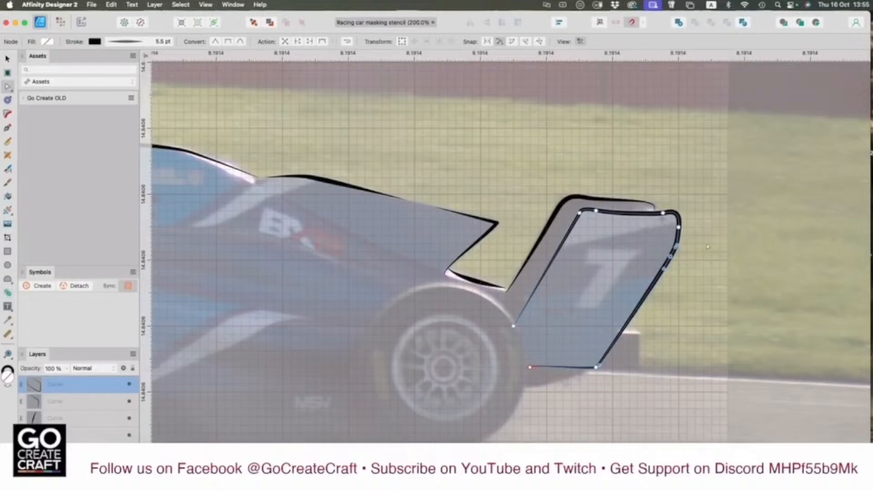
left_click(716, 229)
Step: Draw a short angled Pen stroke linking the far wing edge to the endplate's top near the rear tip
key("p")
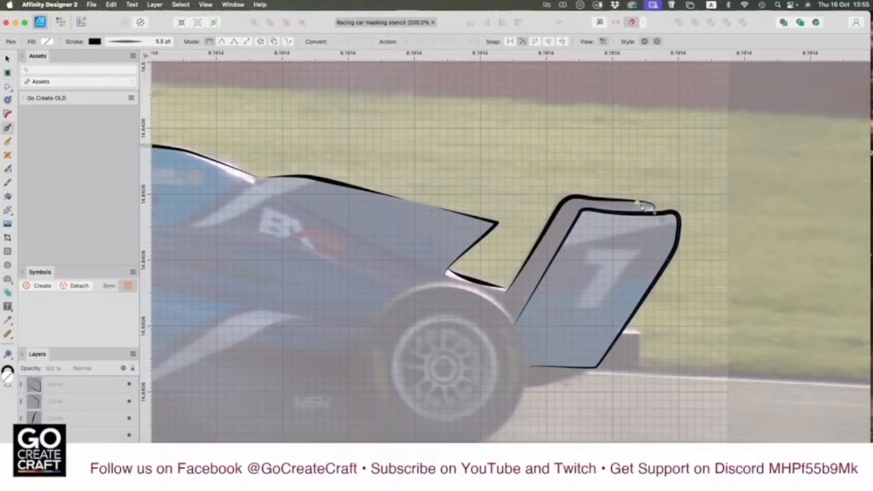
left_click(639, 203)
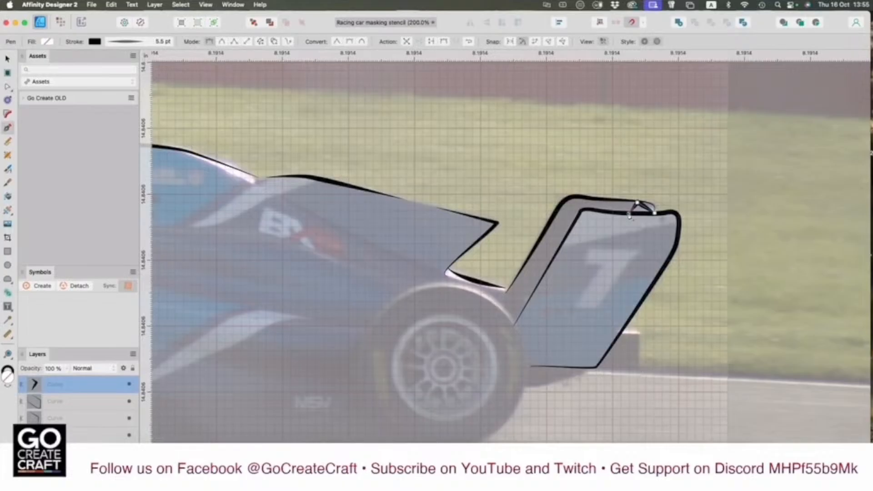
key("v")
Step: Reshape the endplate curve's pressure profile into two full-height peaks with a dip between them
left_click(680, 213)
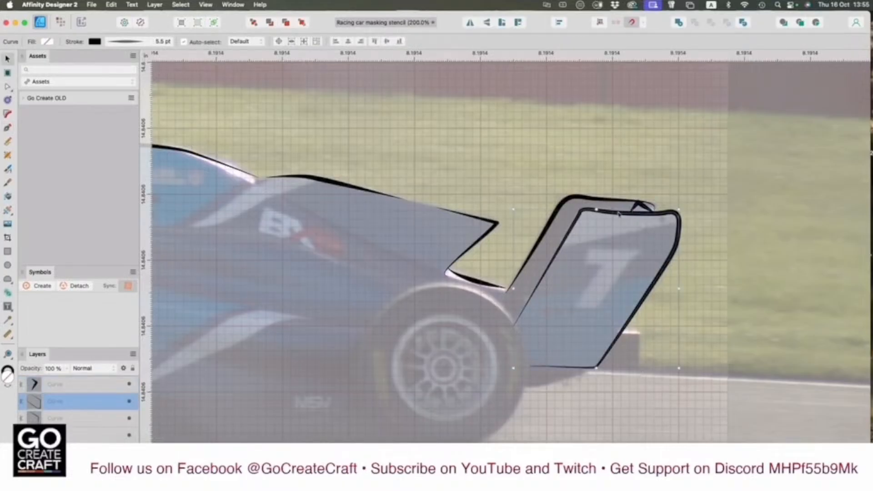
left_click(145, 41)
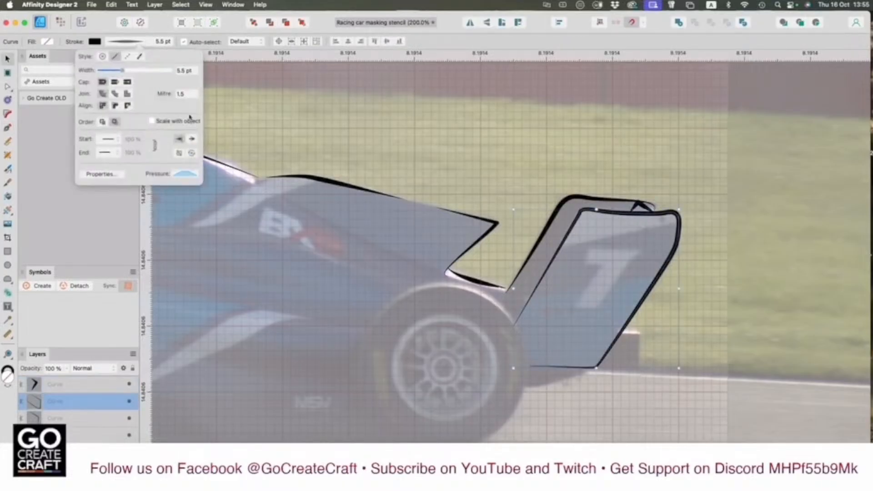
left_click(178, 175)
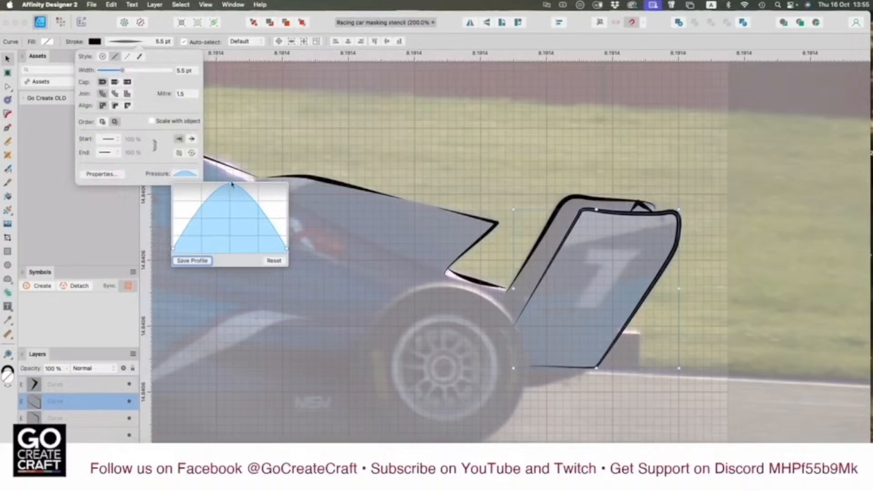
mouse_move(231, 184)
left_mouse_down()
mouse_move(229, 226)
mouse_move(202, 184)
left_mouse_up()
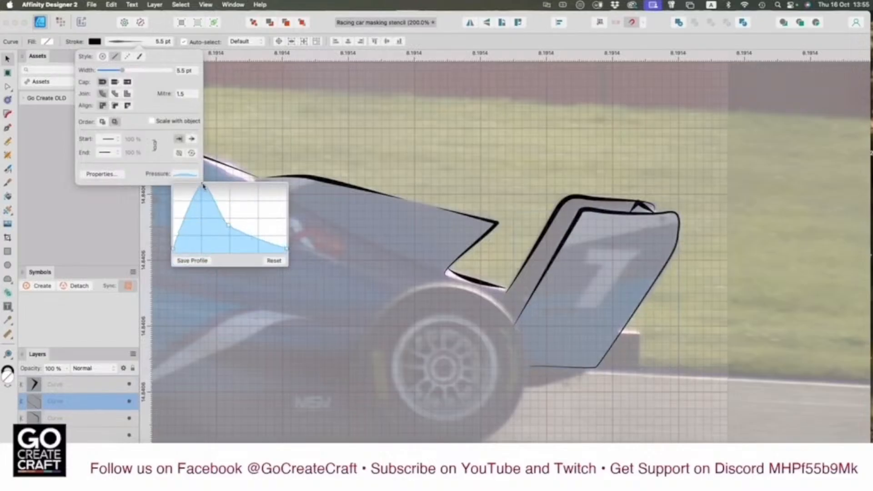
left_click_drag(244, 238, 255, 185)
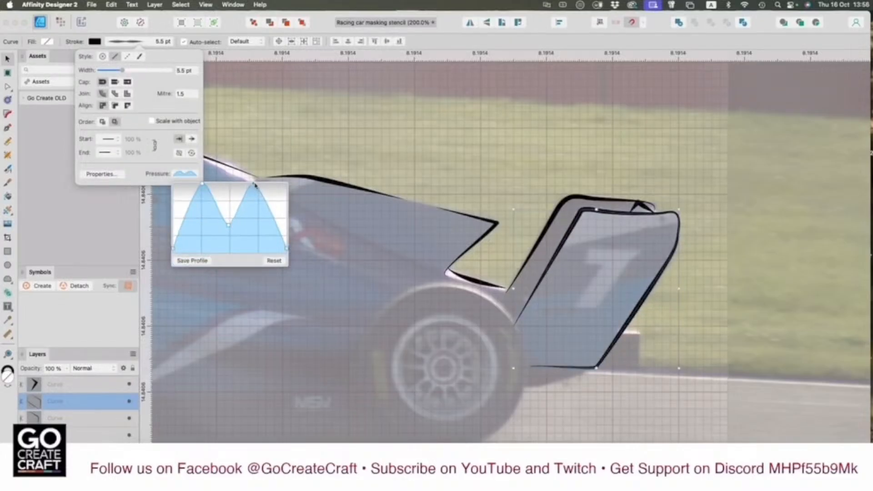
Step: Pull the middle of the endplate's pressure profile down to almost nothing around a narrow central spike, and deselect the curve
mouse_move(229, 226)
left_mouse_down()
mouse_move(229, 253)
mouse_move(216, 254)
mouse_move(227, 208)
mouse_move(243, 253)
mouse_move(230, 261)
left_mouse_up()
left_click_drag(226, 208, 223, 255)
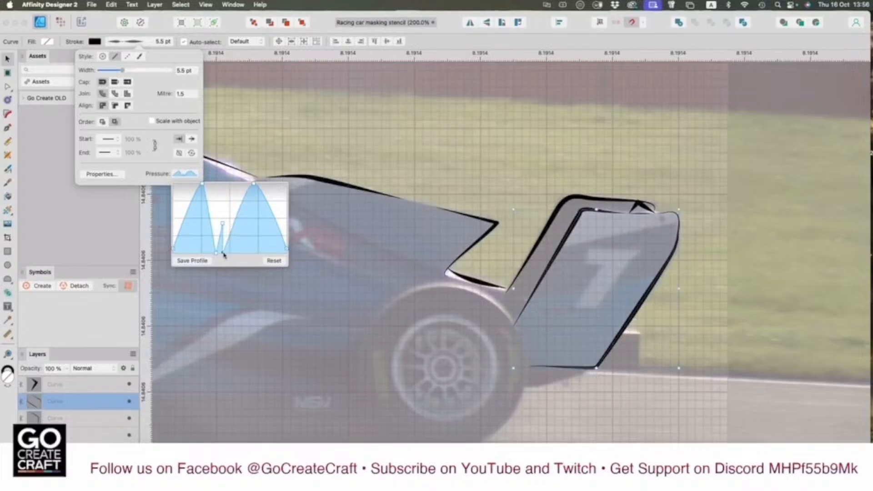
left_click_drag(223, 227, 220, 218)
left_click_drag(219, 250, 221, 252)
mouse_move(217, 253)
left_mouse_down()
mouse_move(203, 260)
mouse_move(221, 257)
left_mouse_up()
left_click_drag(221, 221, 221, 217)
left_click(710, 282)
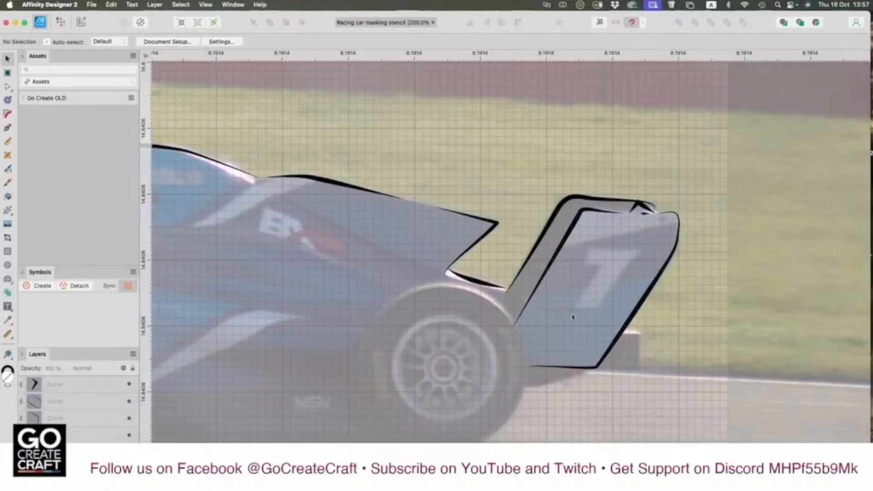
Step: Trace the number 7 on the rear wing endplate as a closed outline with the Pen tool
key("p")
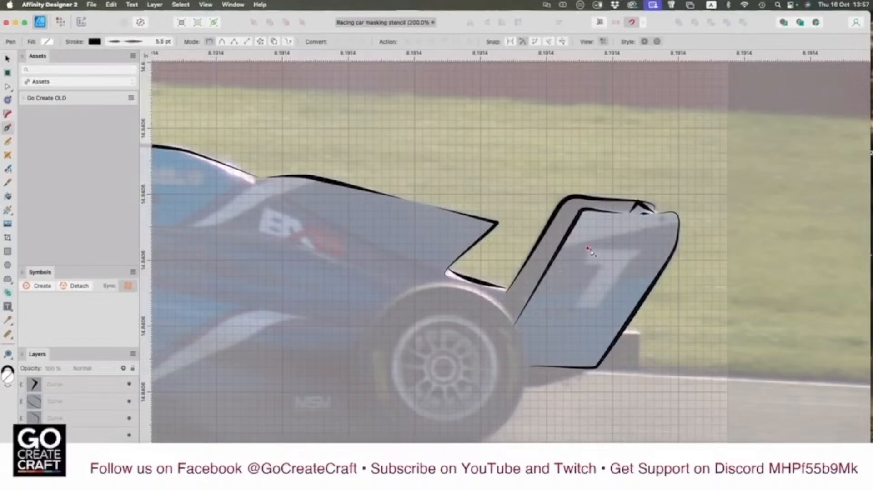
left_click(585, 264)
left_click(605, 264)
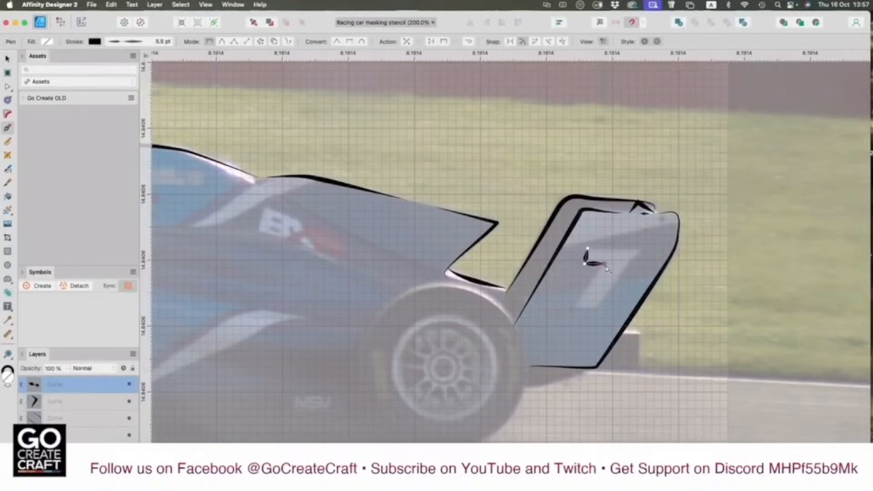
left_click(576, 307)
left_click(597, 310)
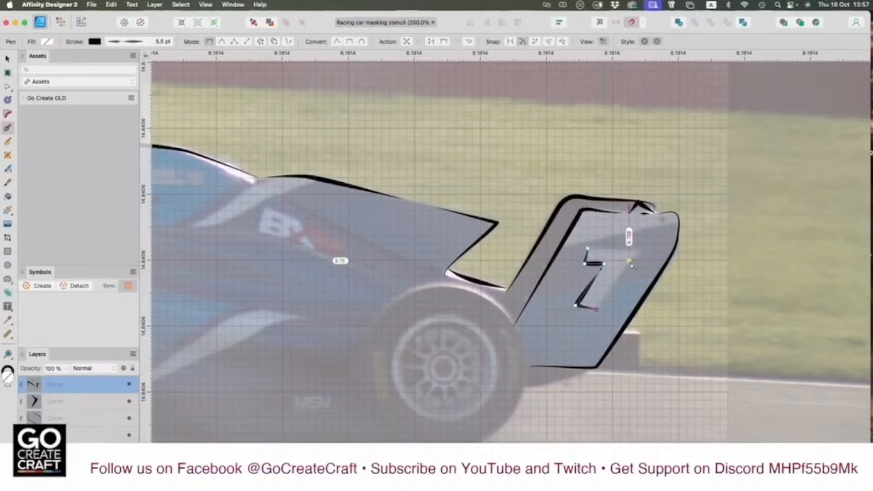
left_click(629, 261)
left_click(638, 251)
left_click(588, 248)
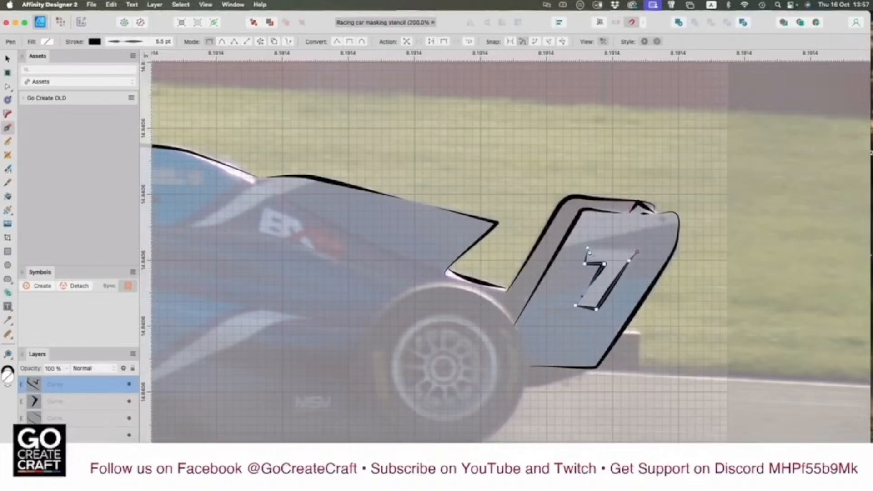
left_click(588, 249)
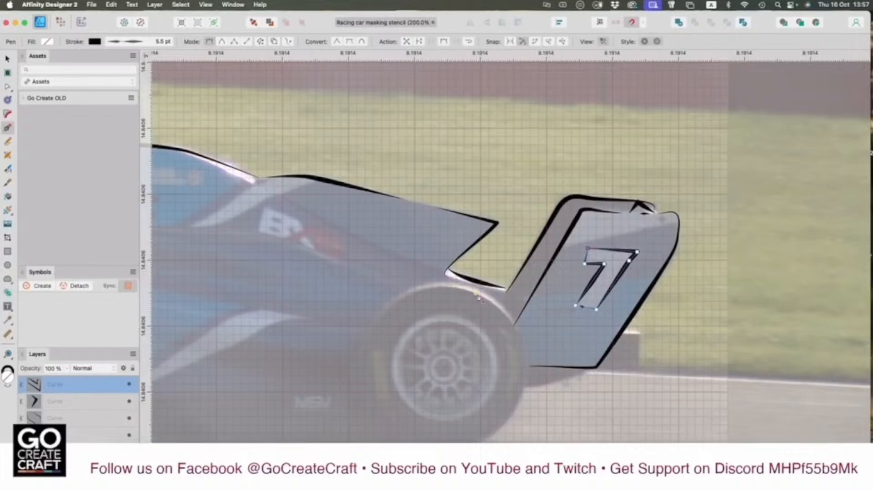
Step: Reset the 7's pressure profile, taper both ends, and form two full-height peaks with a deep dip between them
left_click(128, 42)
left_click(184, 173)
left_click(273, 260)
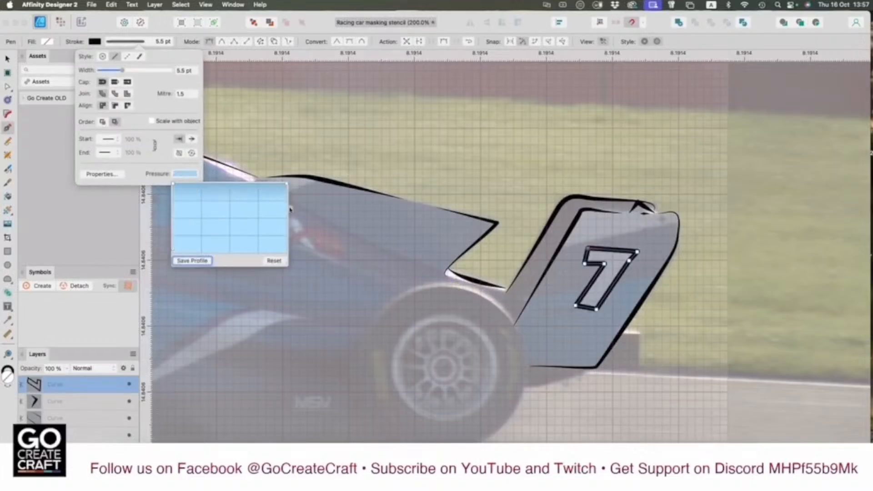
left_click_drag(287, 185, 241, 185)
left_click_drag(174, 227, 173, 248)
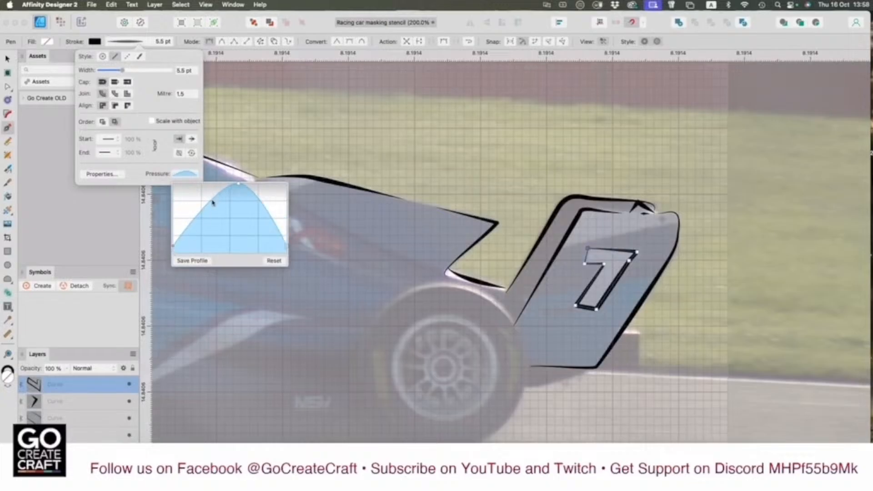
mouse_move(212, 200)
left_mouse_down()
mouse_move(204, 191)
mouse_move(229, 250)
left_mouse_up()
left_click_drag(203, 200, 203, 185)
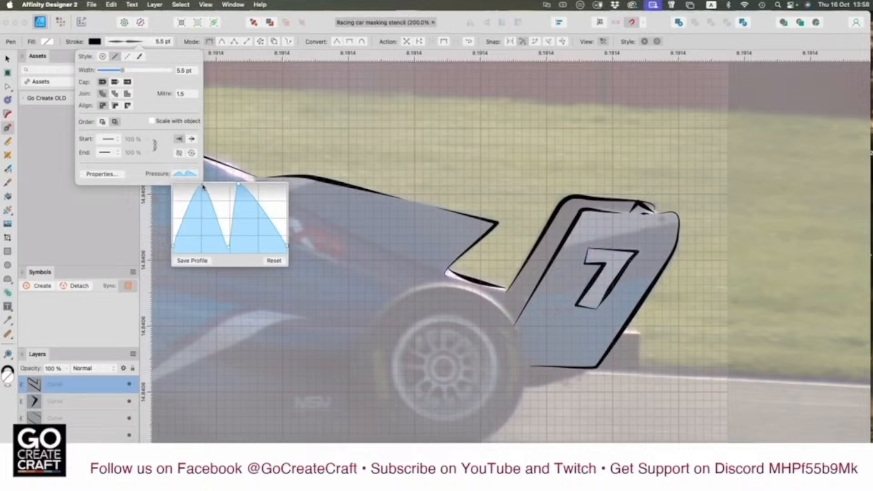
Step: Refine the 7's pressure profile with near-zero ends and middle, moving the second peak nearer the end, and close the stroke settings
mouse_move(230, 249)
left_mouse_down()
mouse_move(225, 232)
mouse_move(232, 241)
mouse_move(223, 252)
mouse_move(233, 253)
left_mouse_up()
mouse_move(287, 246)
left_mouse_down()
mouse_move(286, 260)
mouse_move(281, 254)
left_mouse_up()
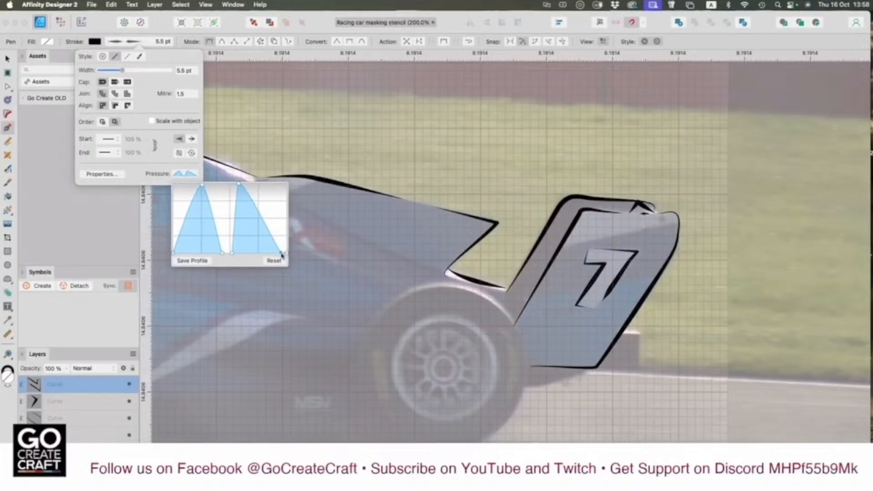
left_click_drag(238, 185, 267, 185)
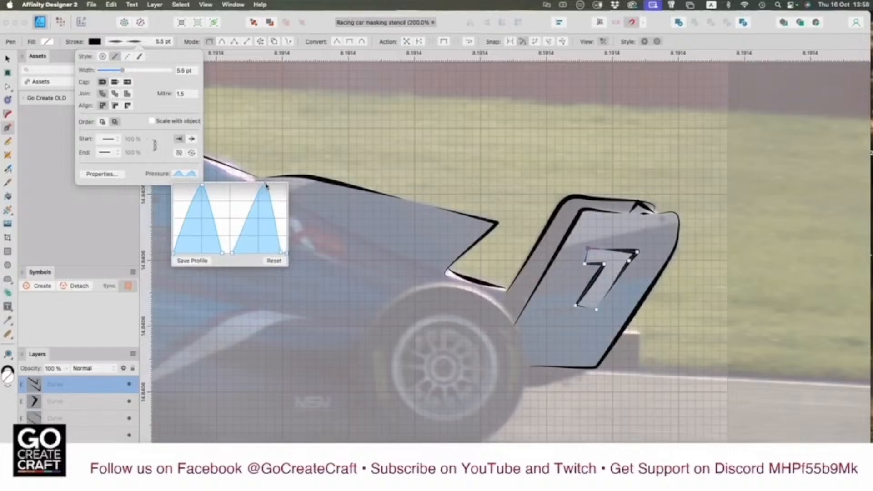
left_click_drag(223, 253, 237, 260)
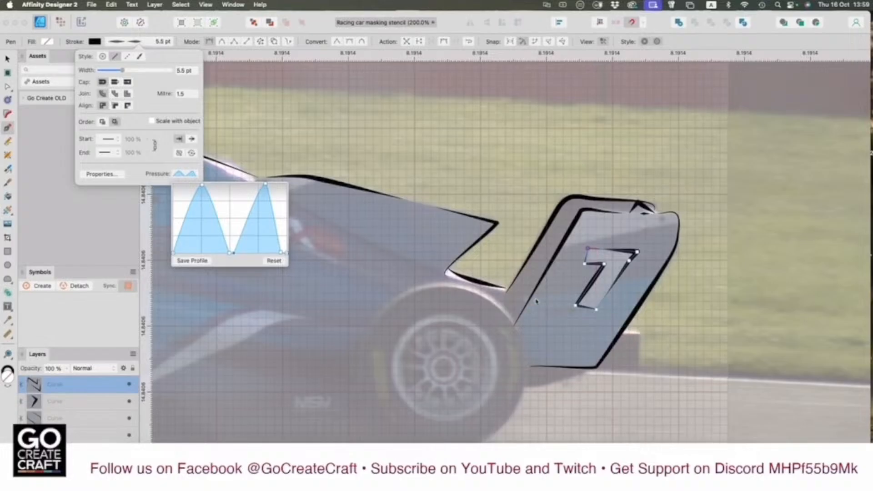
left_click(592, 335)
left_click(589, 335)
key("v")
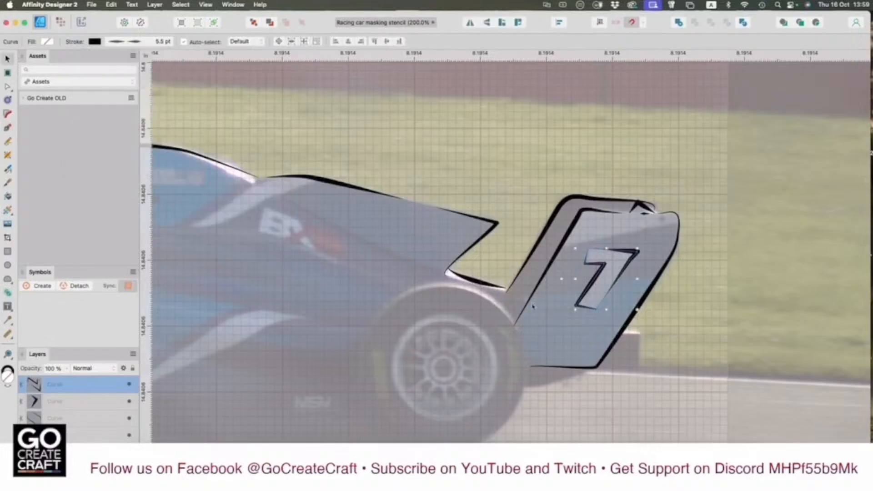
key("p")
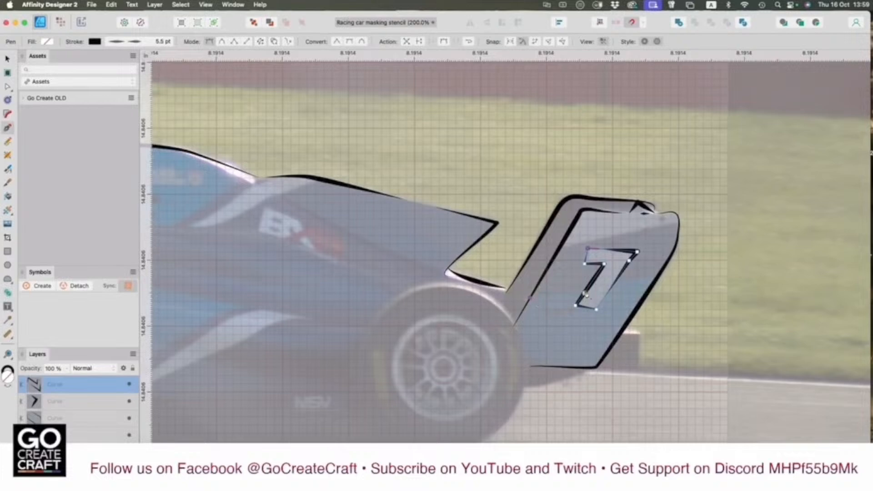
Step: Draw a short line from the endplate's front edge to the 7, and reset its pressure profile to zero ends with a lowered central peak
left_click(576, 294)
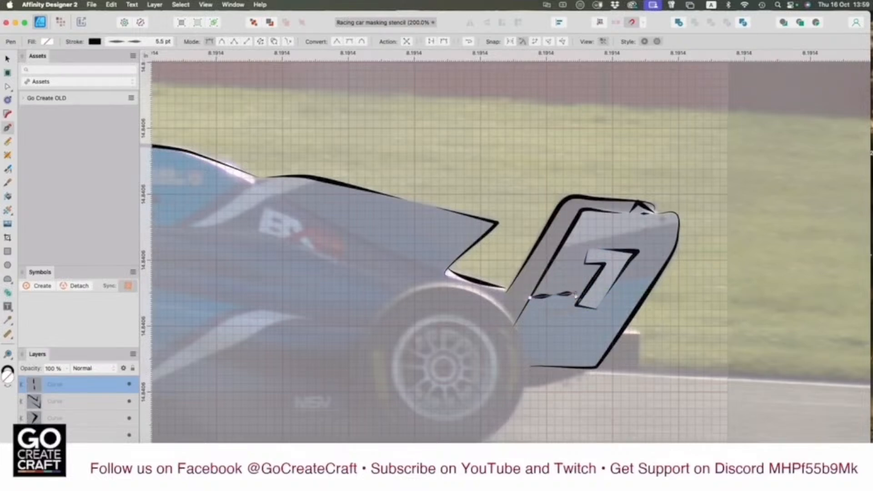
left_click(124, 41)
left_click(185, 173)
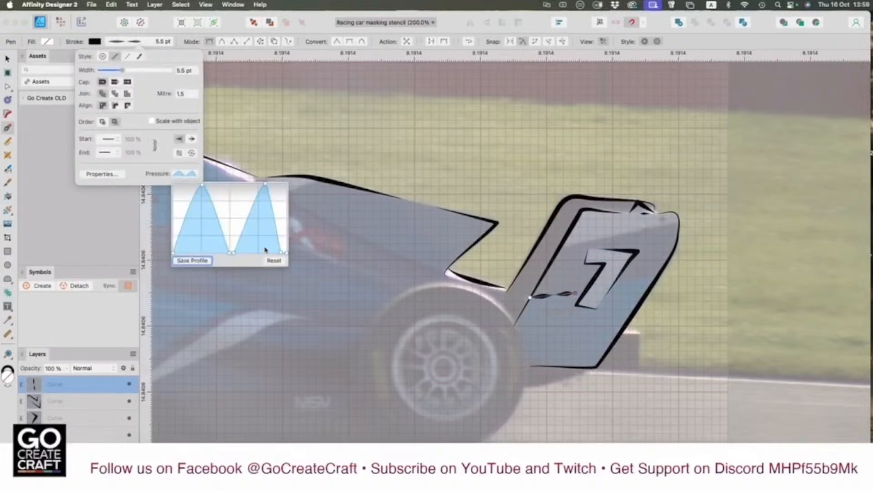
left_click(269, 261)
left_click_drag(288, 185, 232, 181)
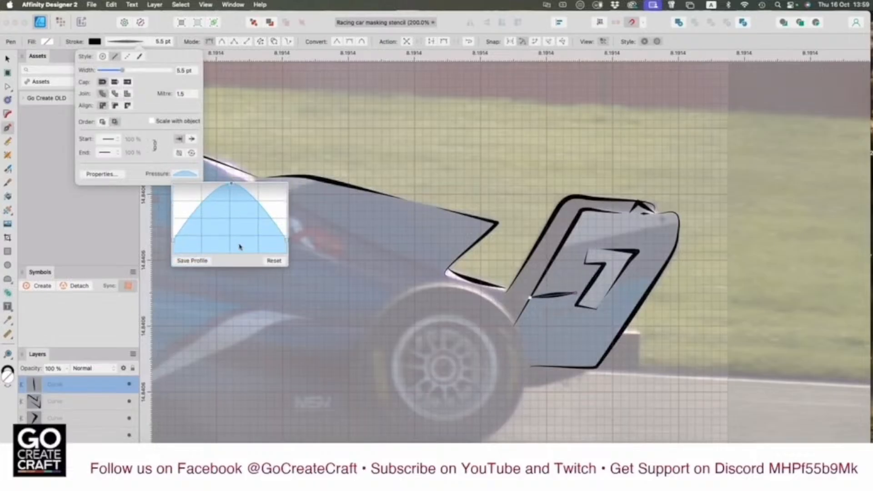
left_click_drag(175, 243, 173, 253)
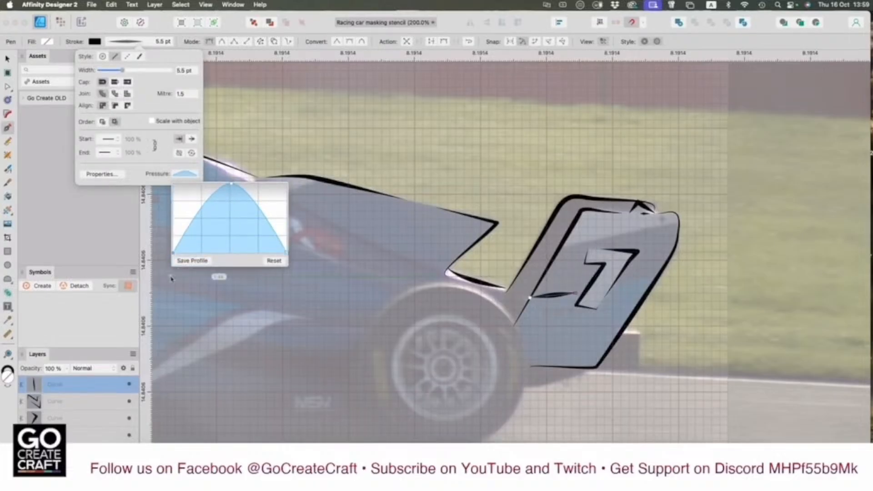
left_click_drag(232, 184, 227, 207)
left_click(8, 60)
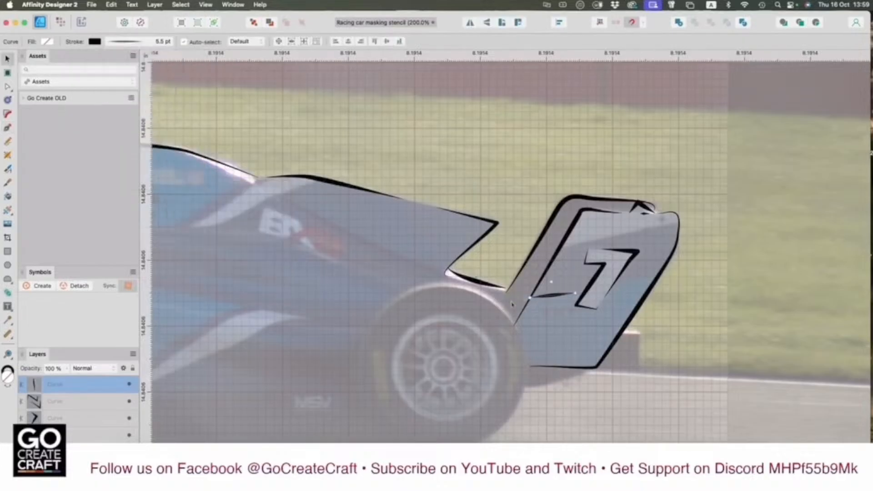
Step: Draw a matching short tapered line from the endplate's rear edge to the 7 with the Pen tool, and deselect it
left_click(520, 314)
key("p")
left_click(657, 276)
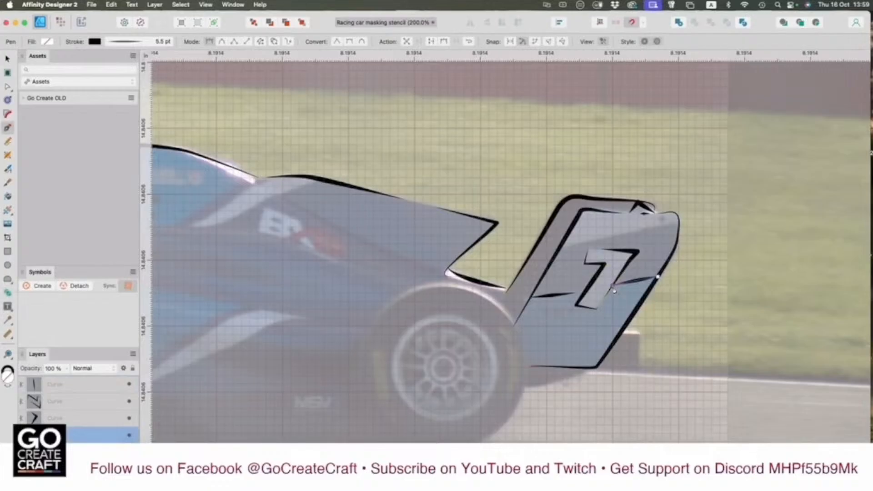
key("a")
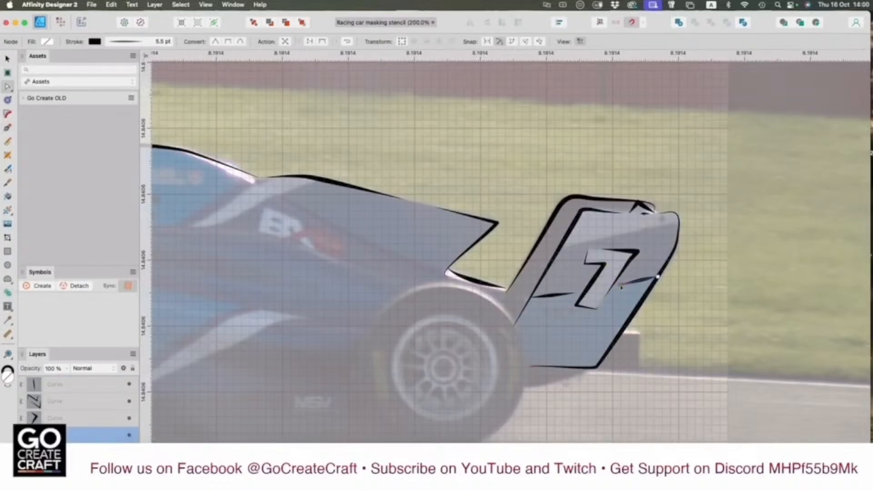
left_click(603, 247)
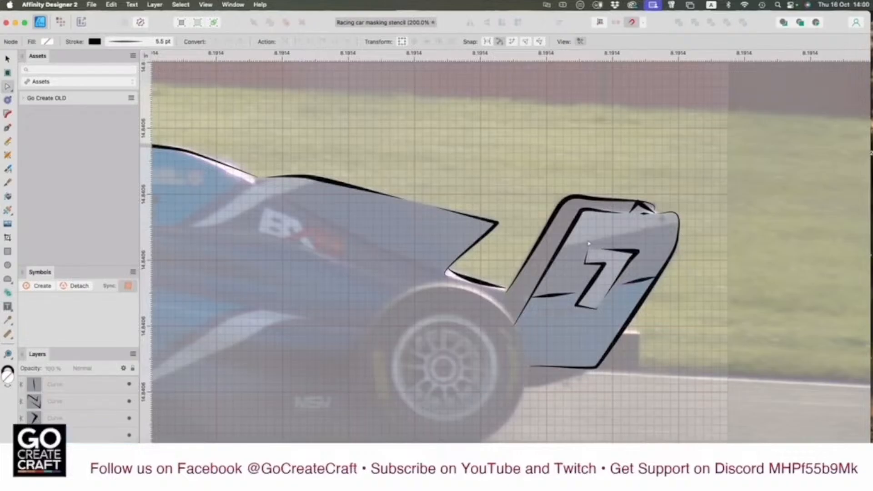
Step: Draw a line across the endplate above the 7, and trace the curved edge below the endplate from the rear wheel to the lower rear corner
key("p")
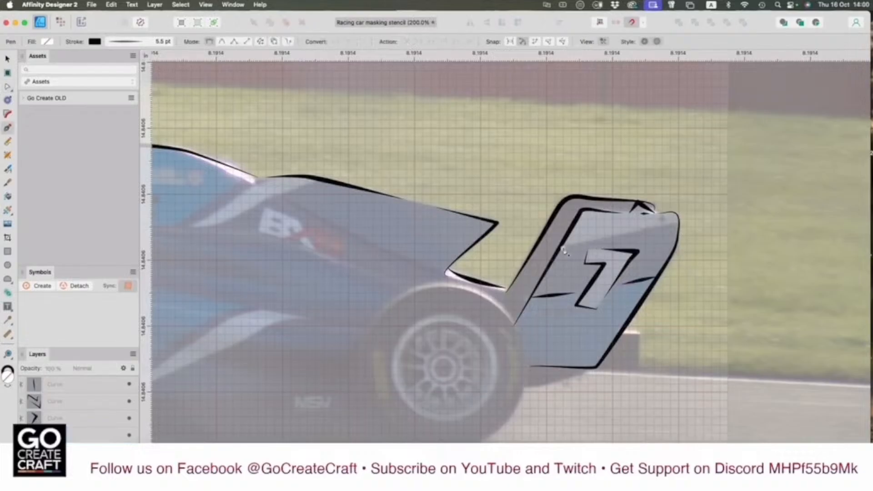
left_click(670, 227)
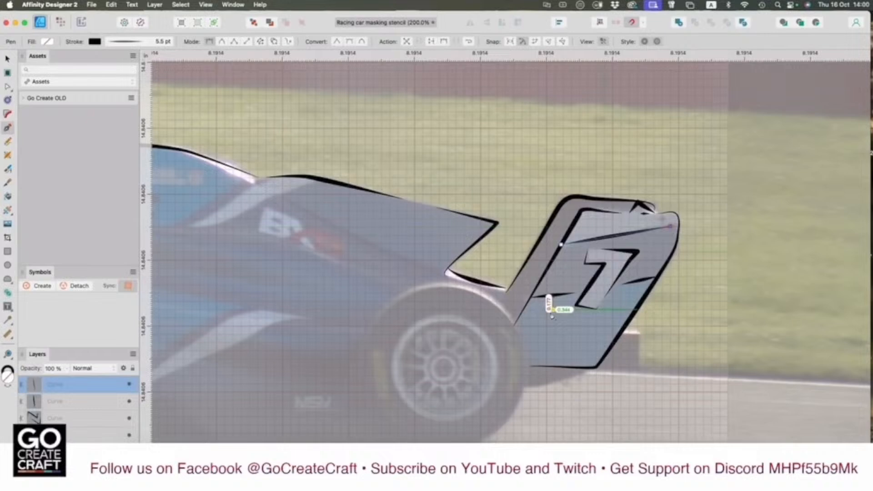
scroll(382, 296, "down", 3)
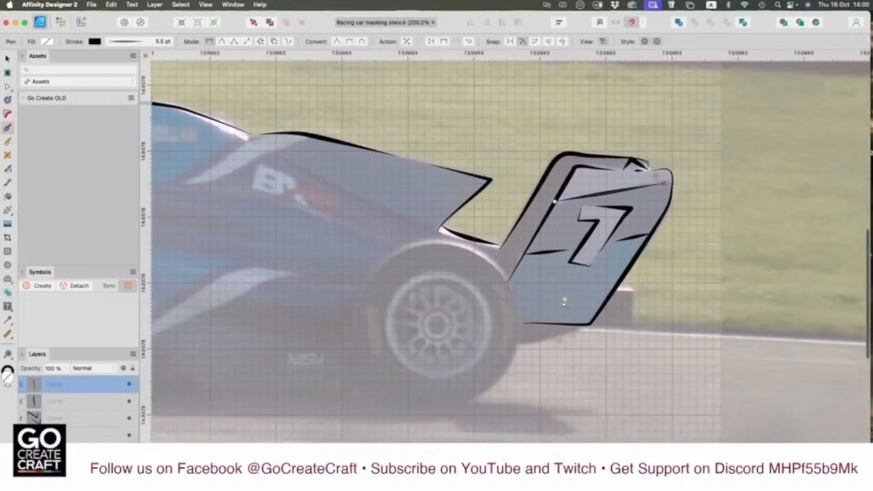
key("Escape")
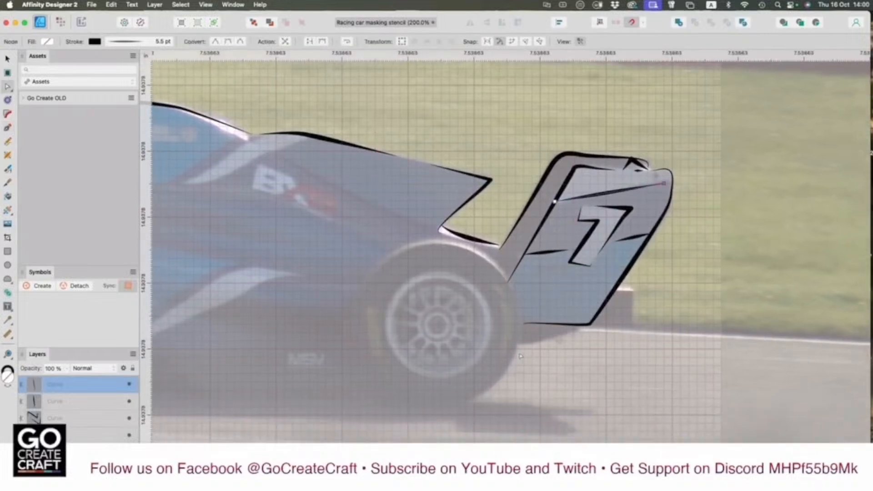
left_click(540, 340)
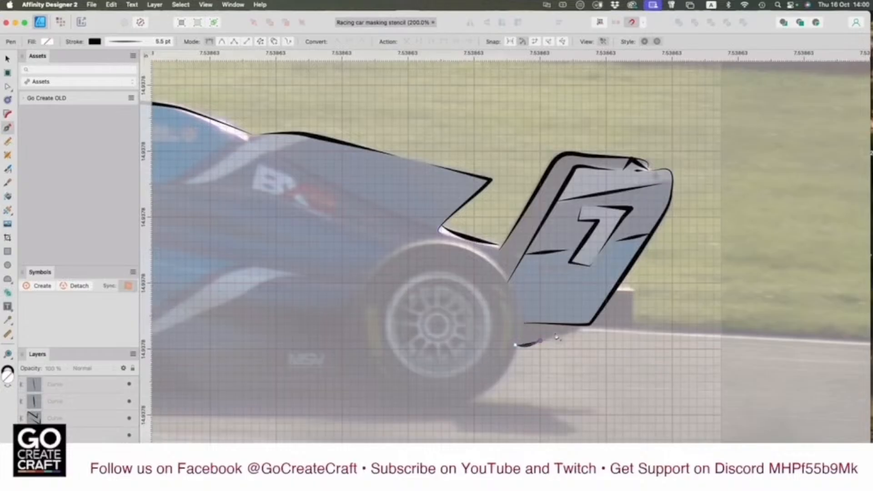
left_click(586, 325)
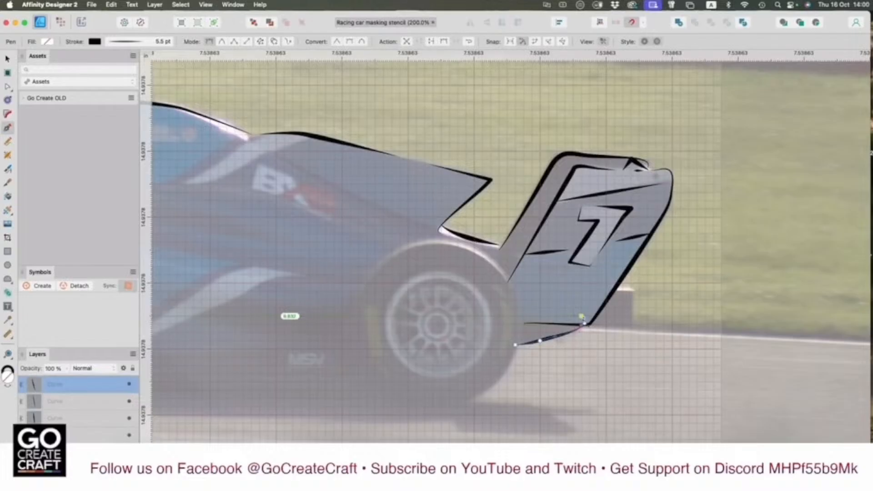
Step: Trace the body side crease as a new curve from the top of the rear wheel arch, below the sidepod lettering, forward to behind the cockpit
scroll(582, 317, "left", 6)
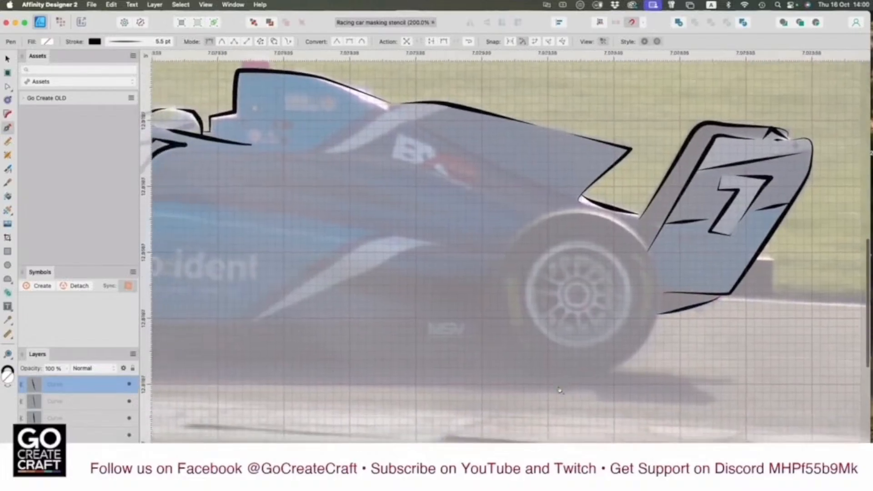
scroll(559, 387, "left", 5)
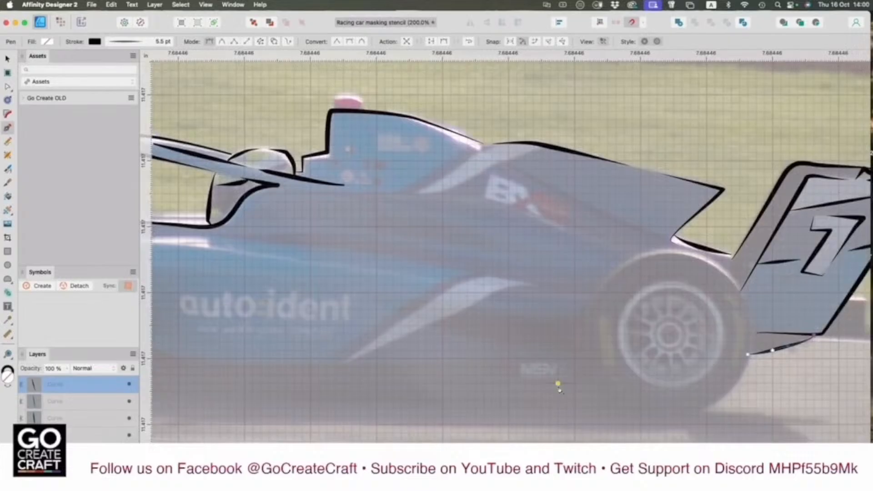
scroll(662, 368, "right", 3)
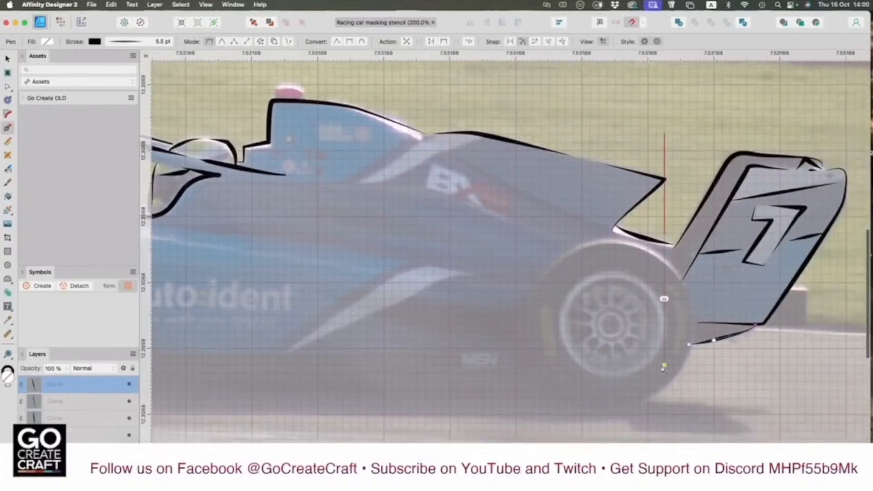
scroll(663, 367, "left", 5)
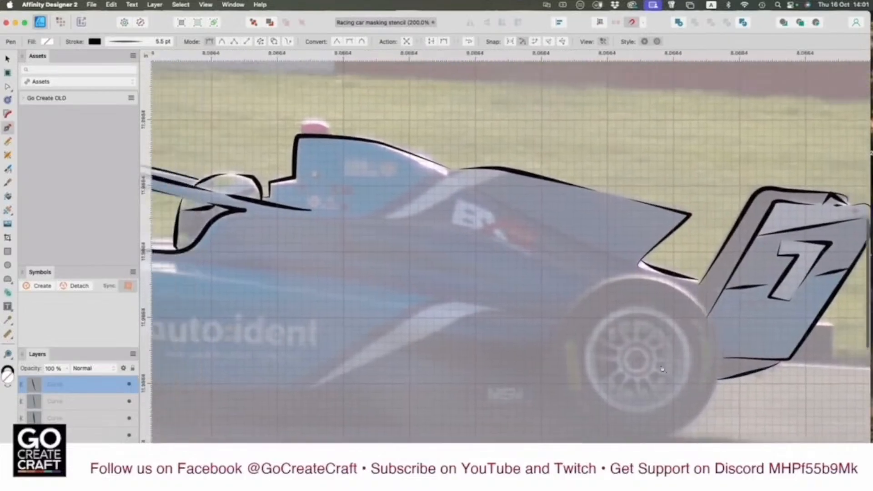
scroll(662, 368, "up", 3)
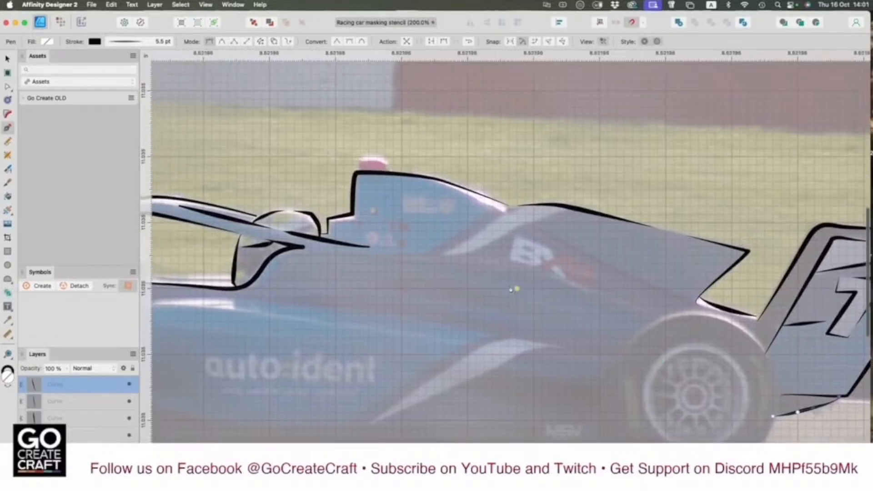
key("Escape")
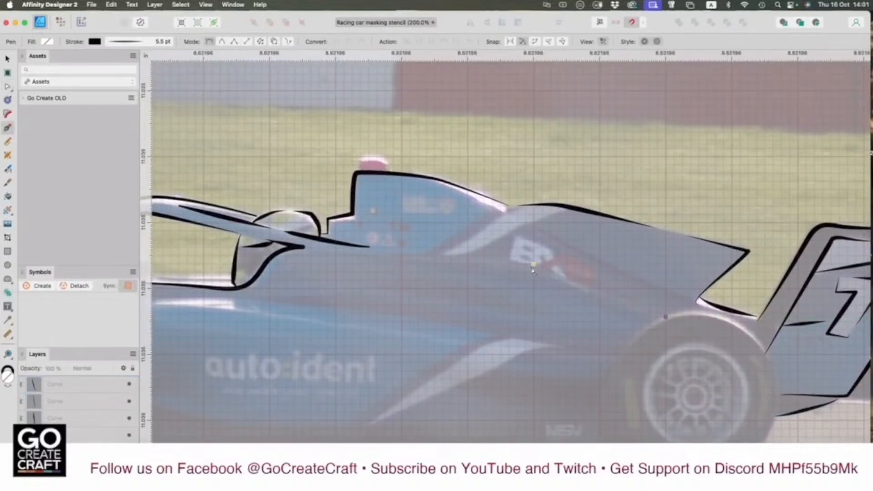
left_click(526, 264)
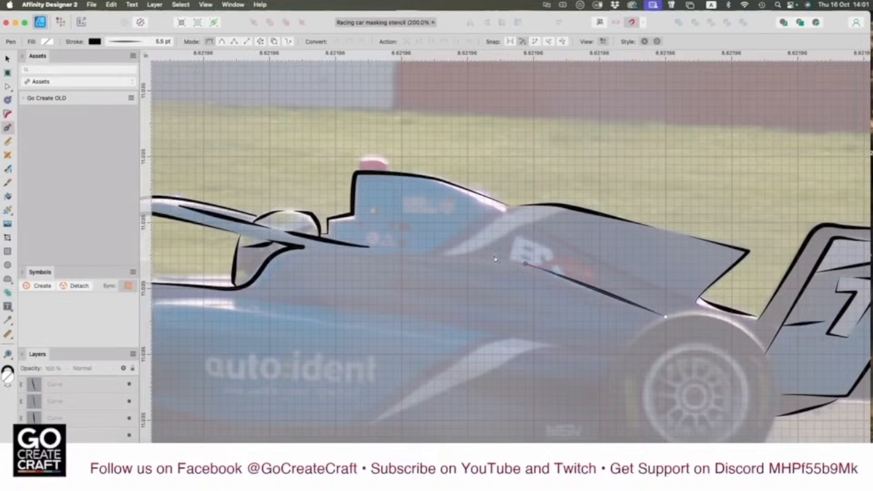
left_click_drag(377, 256, 369, 260)
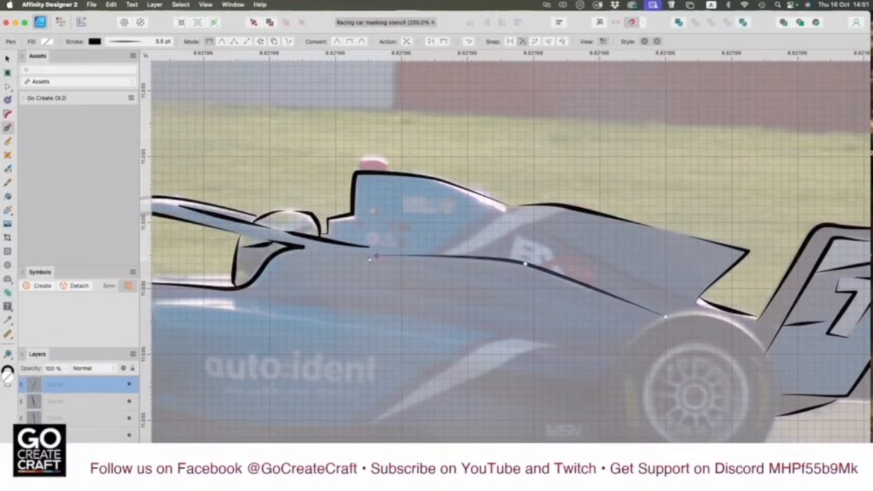